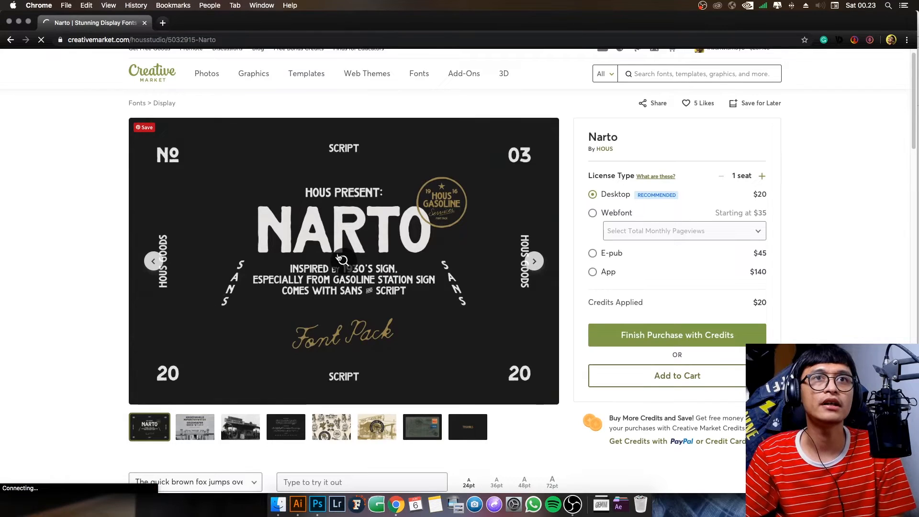
# - Open the Narto font's full-screen preview gallery and examine the cover, the sans character set and the gas station sign samples
pyautogui.click(344, 261)
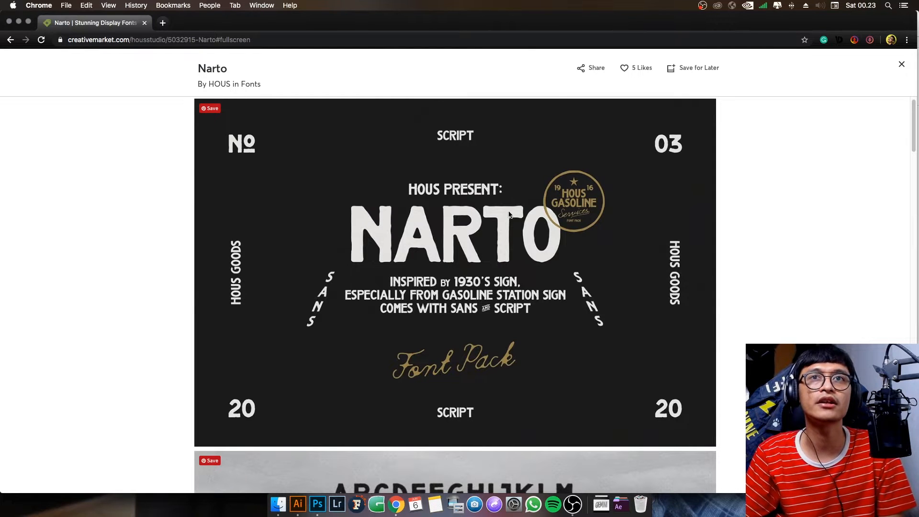
pyautogui.scroll(1, 564, 216)
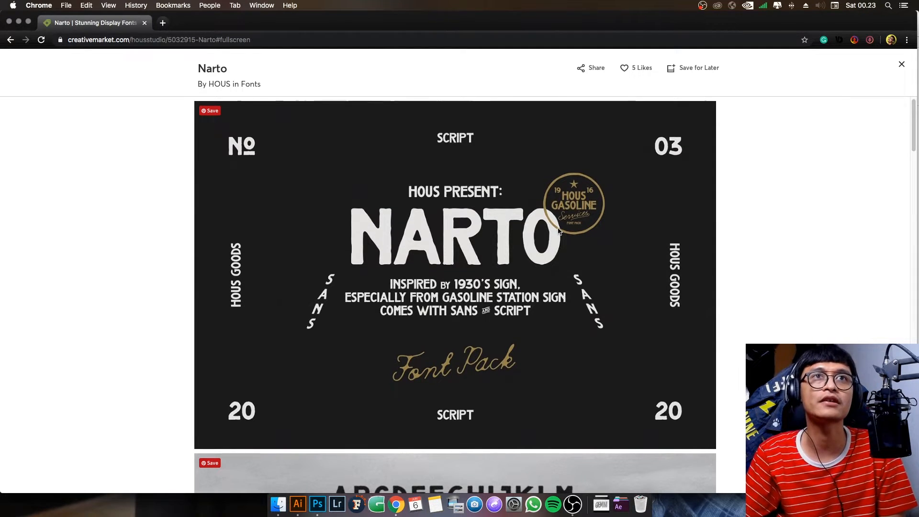
pyautogui.scroll(-5, 558, 231)
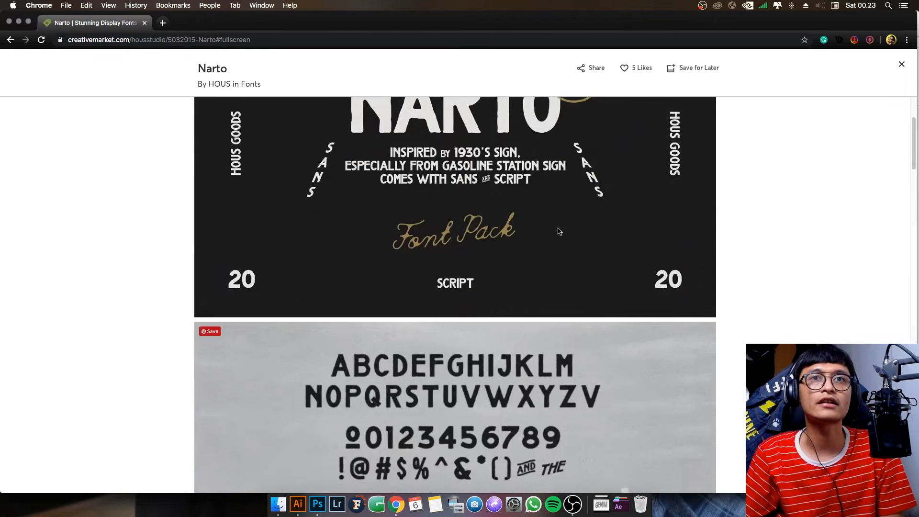
pyautogui.scroll(2, 558, 231)
pyautogui.scroll(-10, 551, 215)
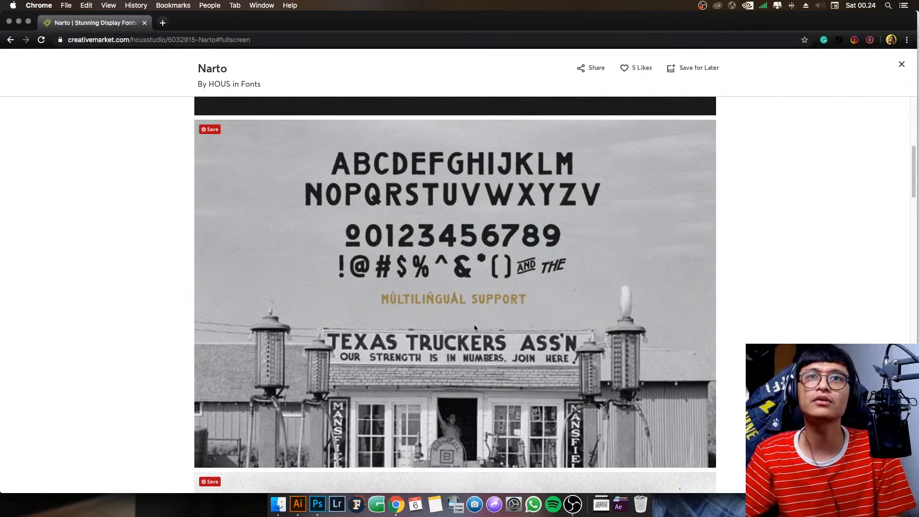
pyautogui.scroll(-5, 473, 324)
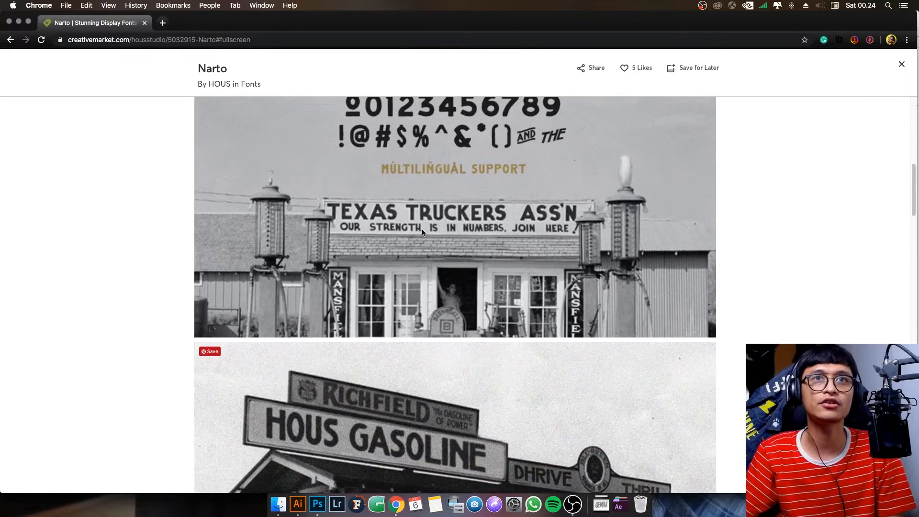
pyautogui.scroll(-6, 423, 232)
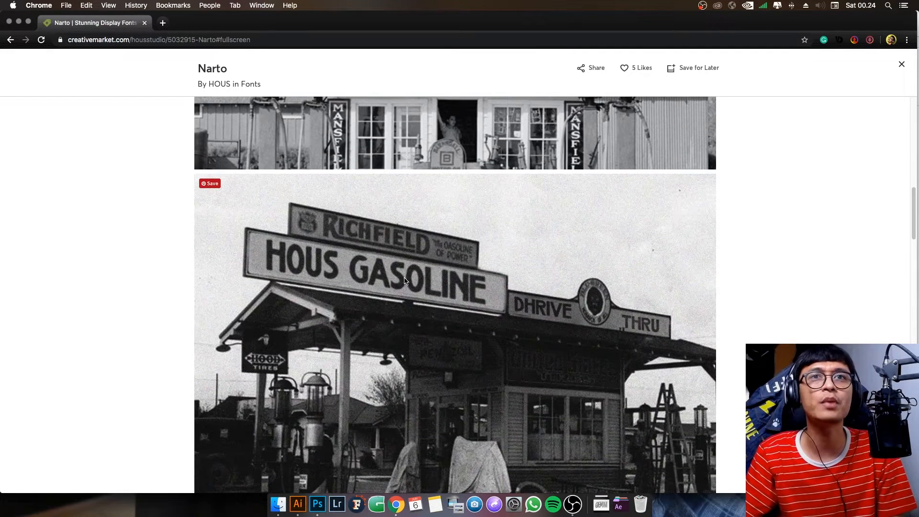
pyautogui.scroll(-2, 405, 281)
pyautogui.scroll(-1, 383, 248)
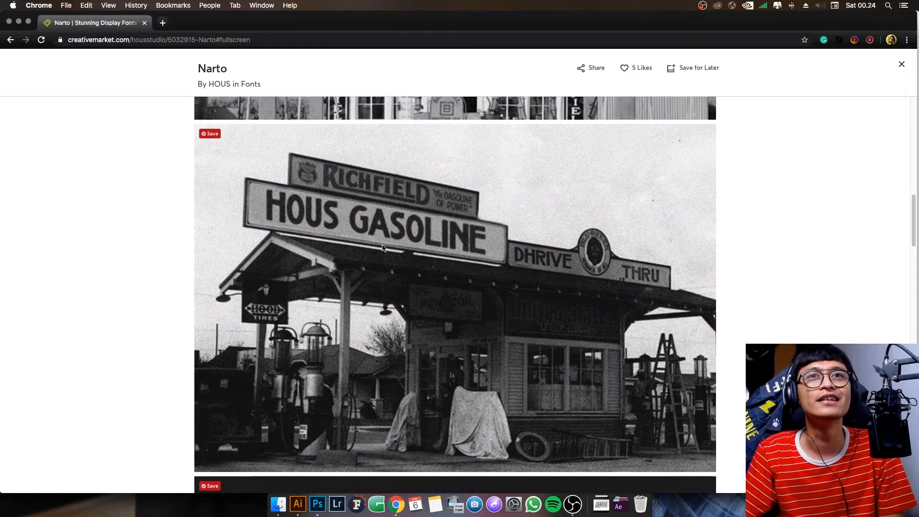
pyautogui.scroll(-3, 382, 248)
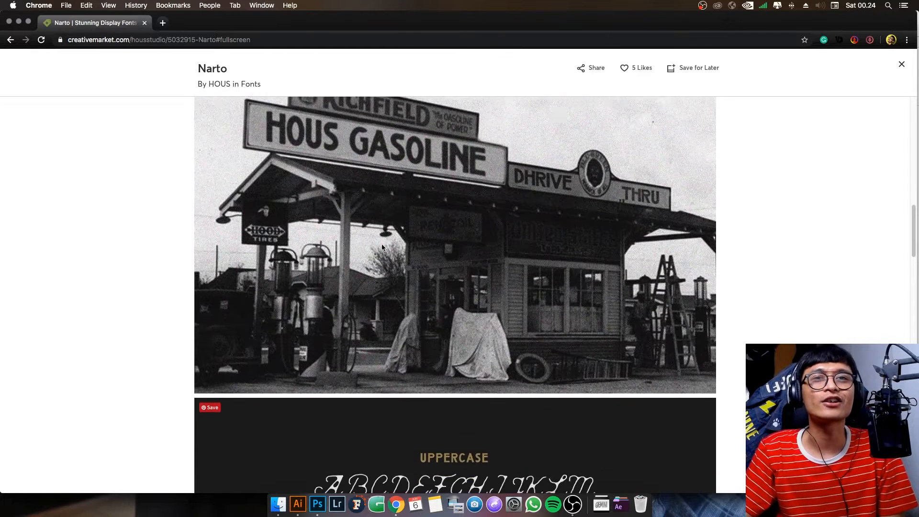
# - Examine the script's uppercase, lowercase and swash characters and the gasoline-themed illustrations in the preview gallery
pyautogui.scroll(-10, 382, 248)
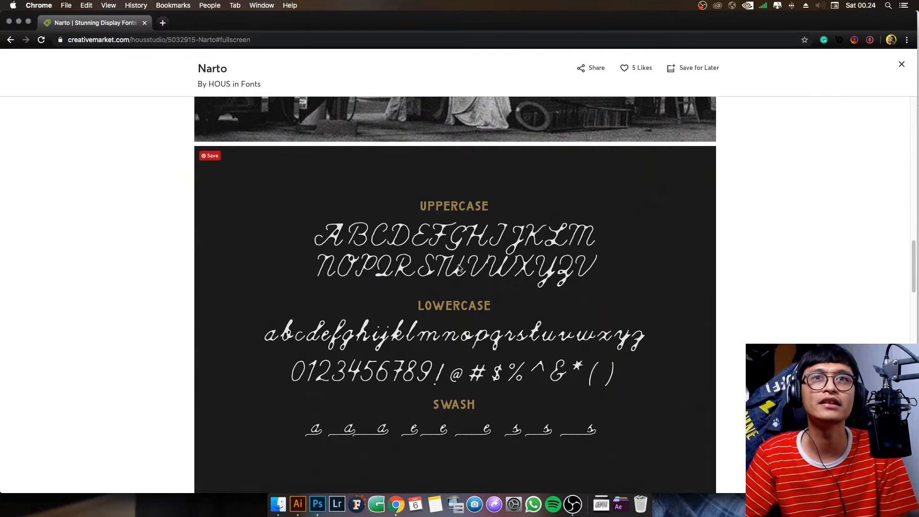
pyautogui.scroll(-1, 421, 282)
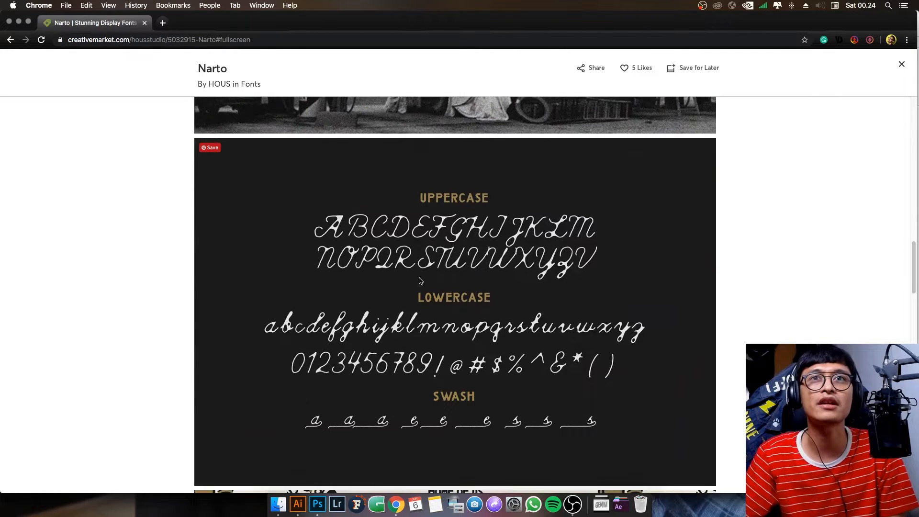
pyautogui.scroll(-1, 353, 286)
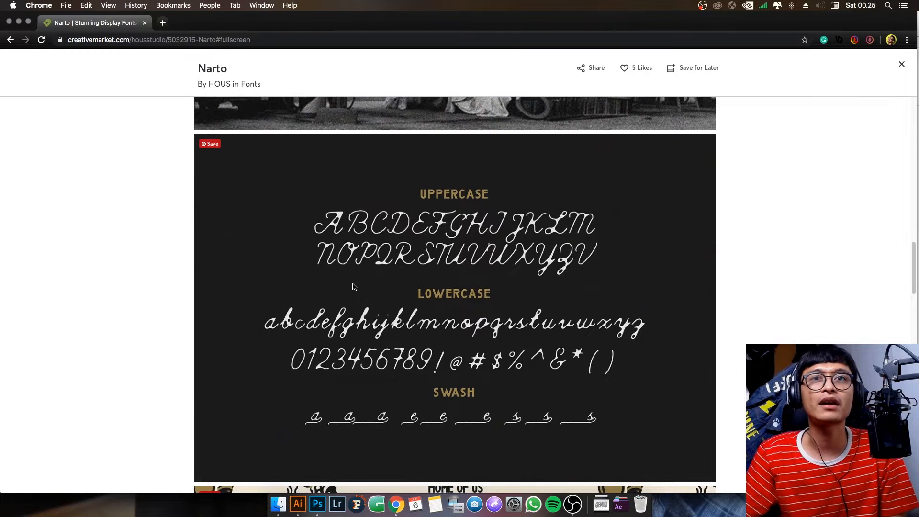
pyautogui.scroll(-10, 354, 286)
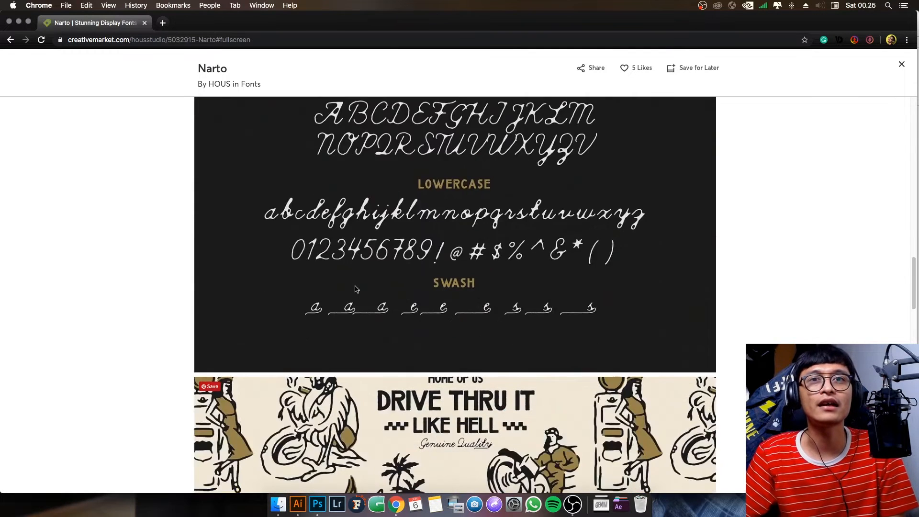
pyautogui.scroll(-4, 356, 288)
pyautogui.scroll(3, 355, 287)
pyautogui.scroll(2, 356, 289)
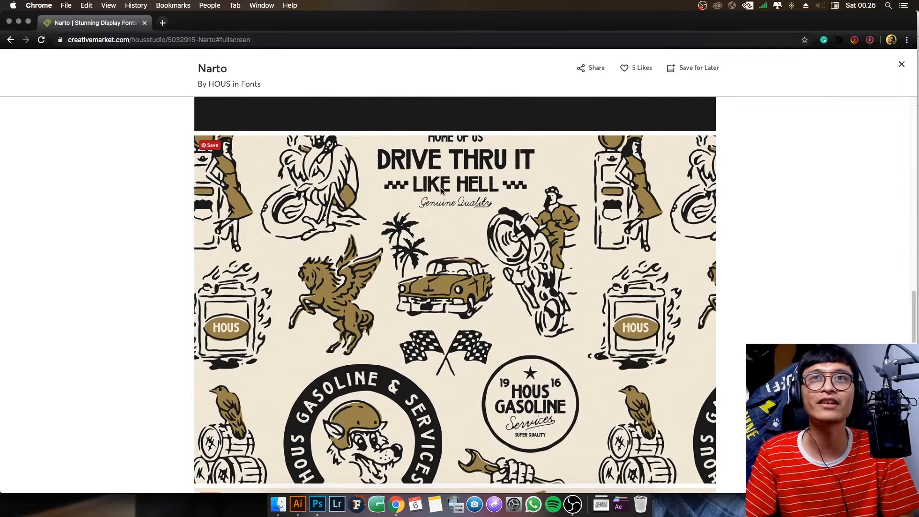
pyautogui.scroll(-2, 378, 214)
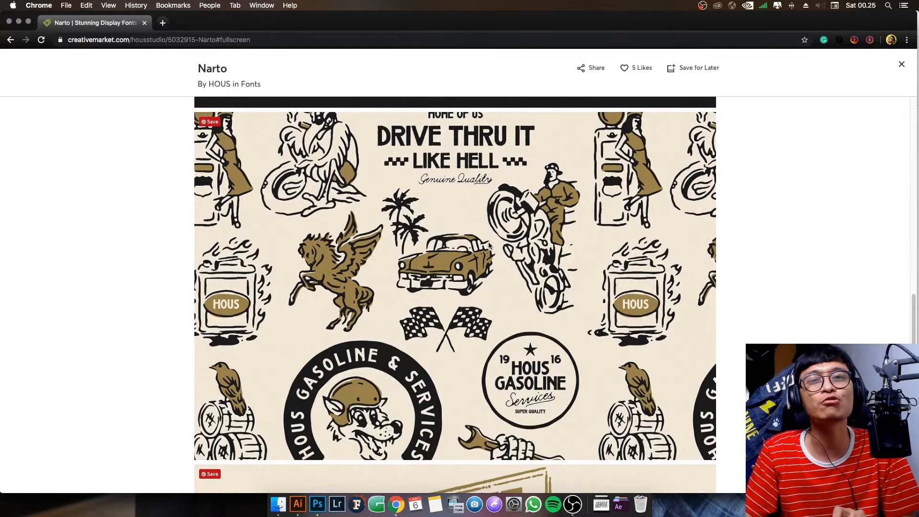
pyautogui.scroll(-1, 488, 245)
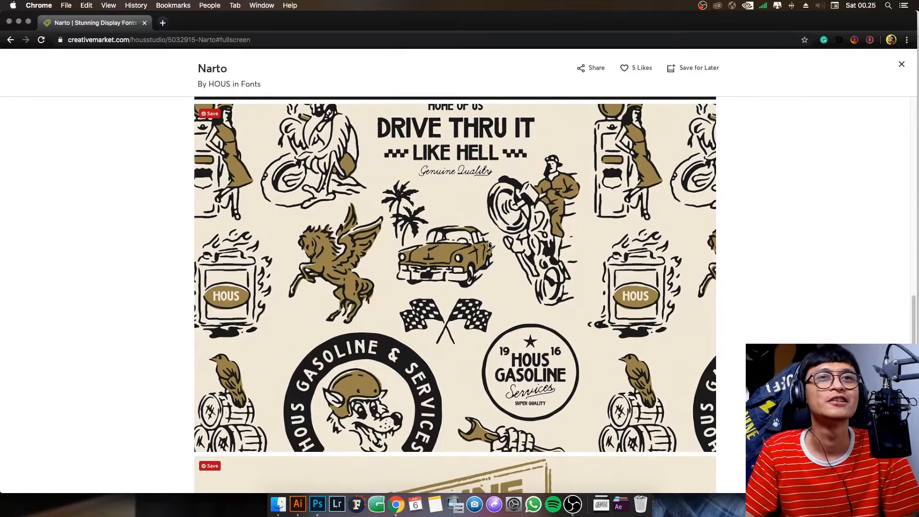
pyautogui.scroll(-2, 488, 244)
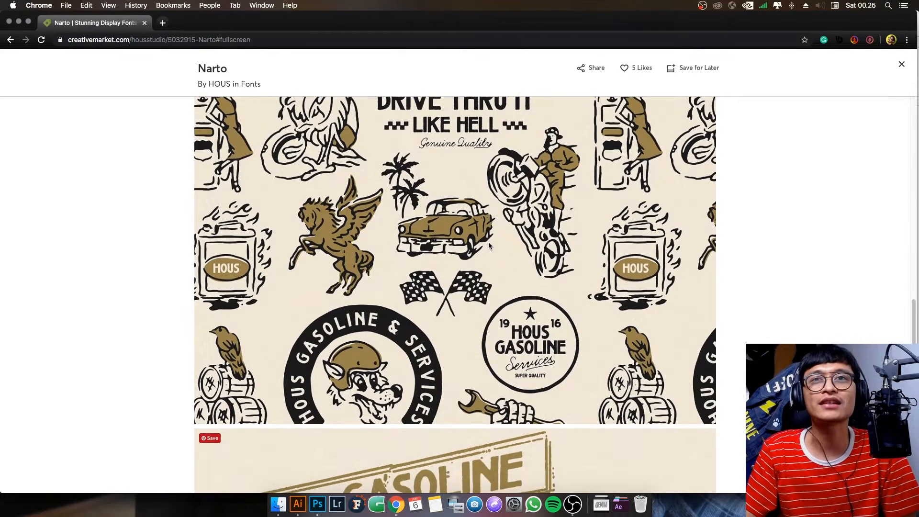
pyautogui.scroll(-5, 489, 244)
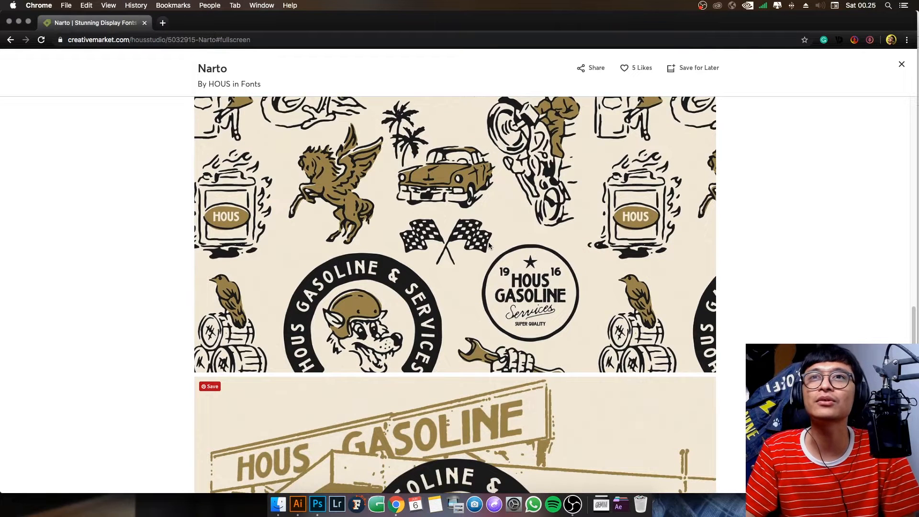
pyautogui.scroll(-1, 488, 245)
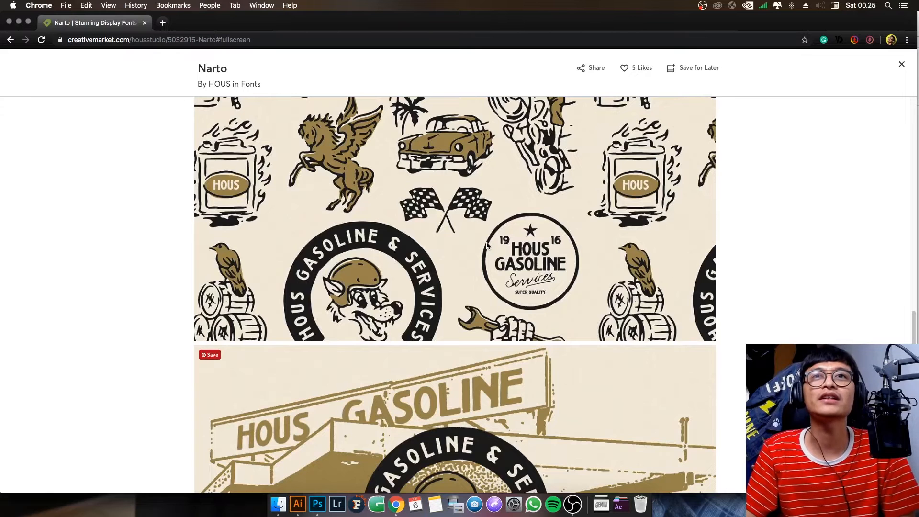
# - Examine the remaining gallery images: the Hous Gasoline & Services badge, the air mail postcard and the closing Thanks image
pyautogui.scroll(-15, 487, 245)
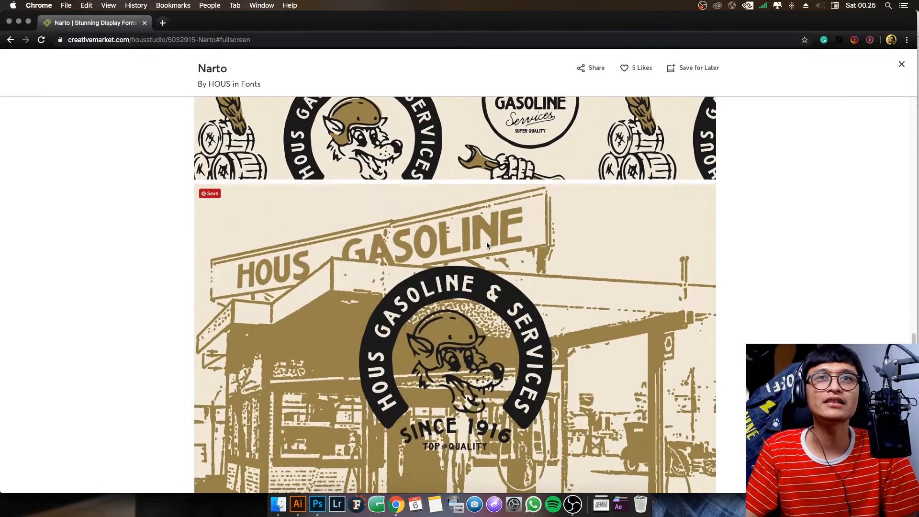
pyautogui.scroll(3, 478, 162)
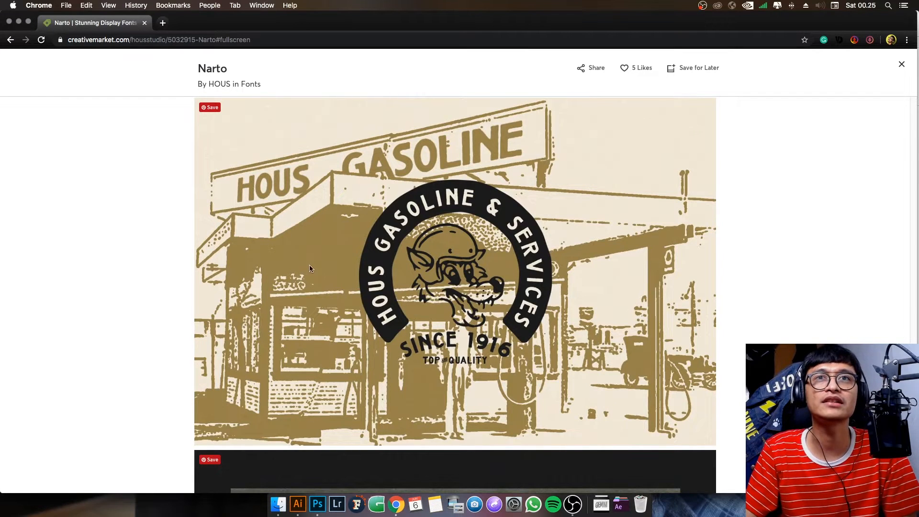
pyautogui.scroll(-12, 450, 246)
pyautogui.scroll(-2, 450, 247)
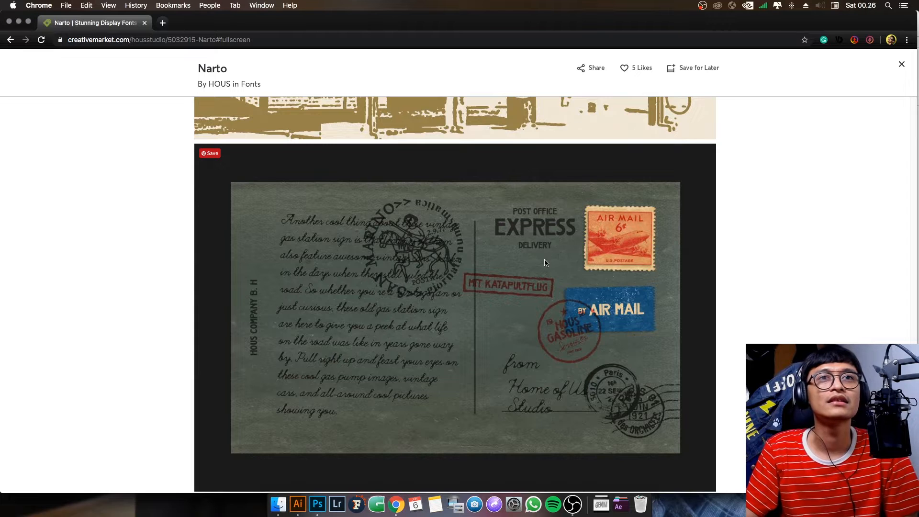
pyautogui.scroll(-1, 546, 262)
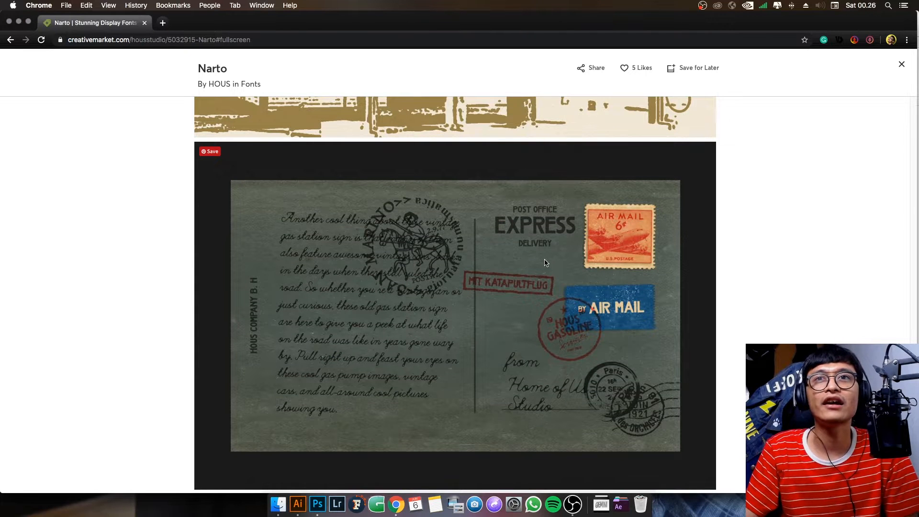
pyautogui.scroll(-2, 589, 278)
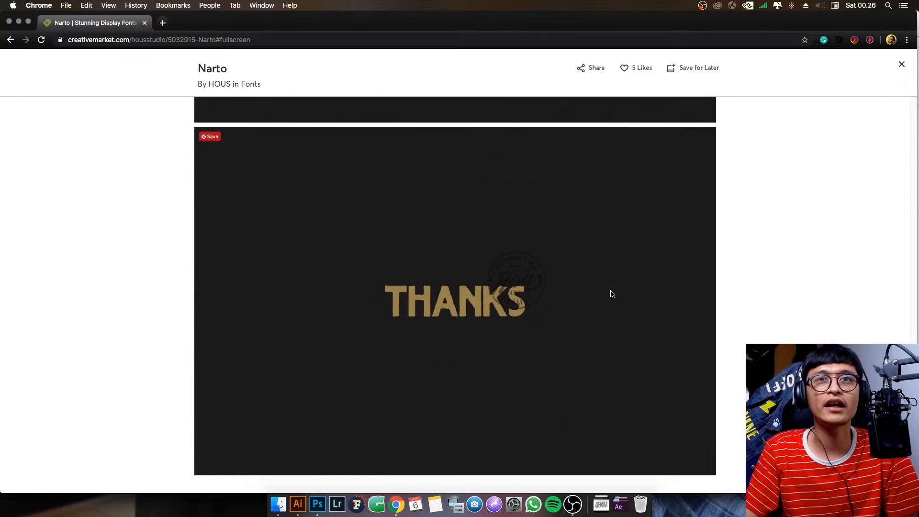
# - Return to the Narto cover image and review the gallery again as far as the Hous Gasoline & Services badge
pyautogui.scroll(20, 610, 294)
pyautogui.scroll(-20, 611, 294)
pyautogui.scroll(20, 611, 294)
pyautogui.scroll(20, 610, 294)
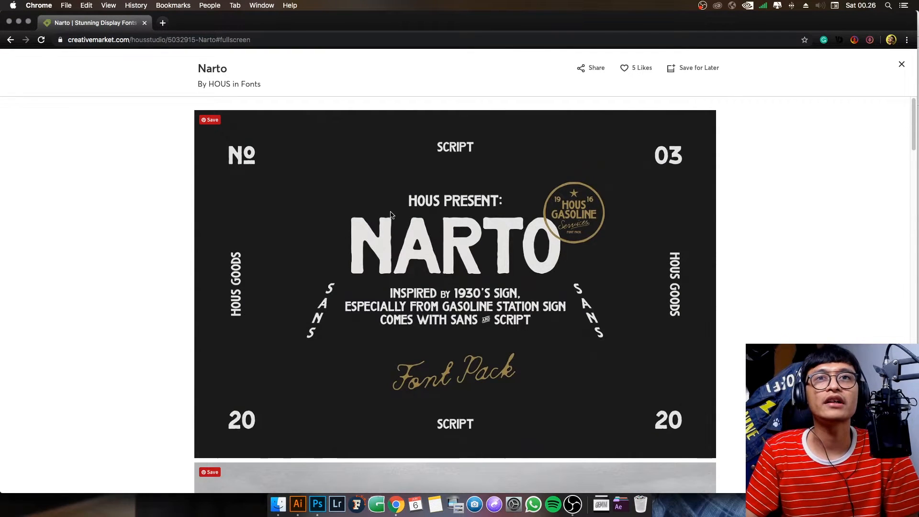
pyautogui.scroll(-5, 456, 228)
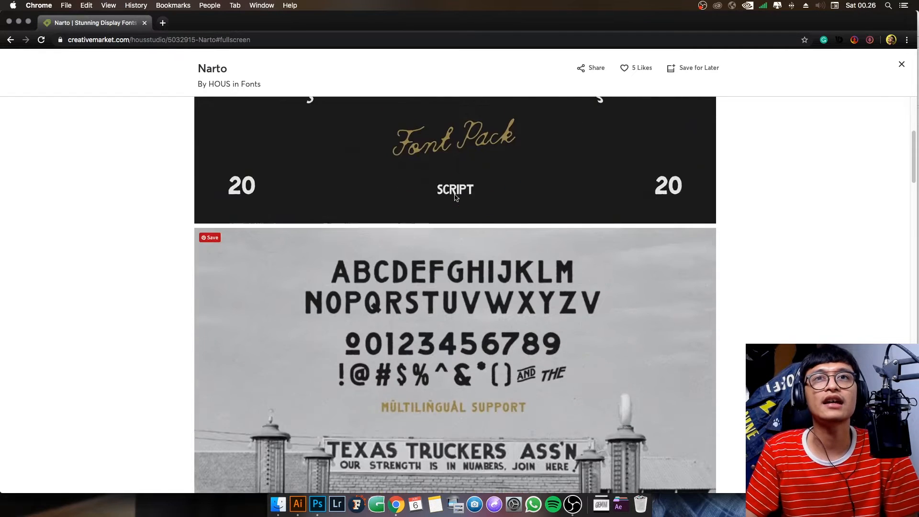
pyautogui.scroll(-7, 453, 256)
pyautogui.scroll(13, 441, 262)
pyautogui.scroll(-2, 445, 267)
pyautogui.scroll(-15, 446, 263)
pyautogui.scroll(-4, 446, 264)
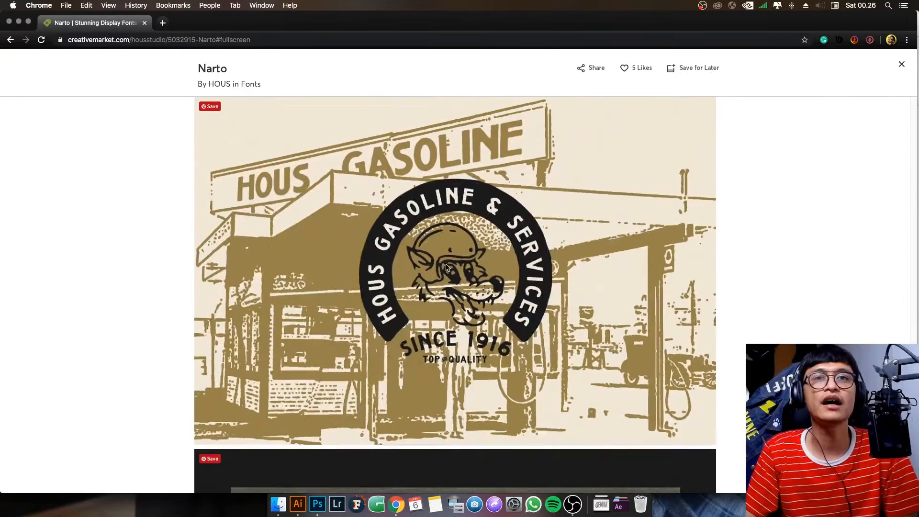
# - Switch to Finder and preview the illustrations.ai and illustrations.eps files in the Narto Font Pack's Extras folder
pyautogui.click(279, 503)
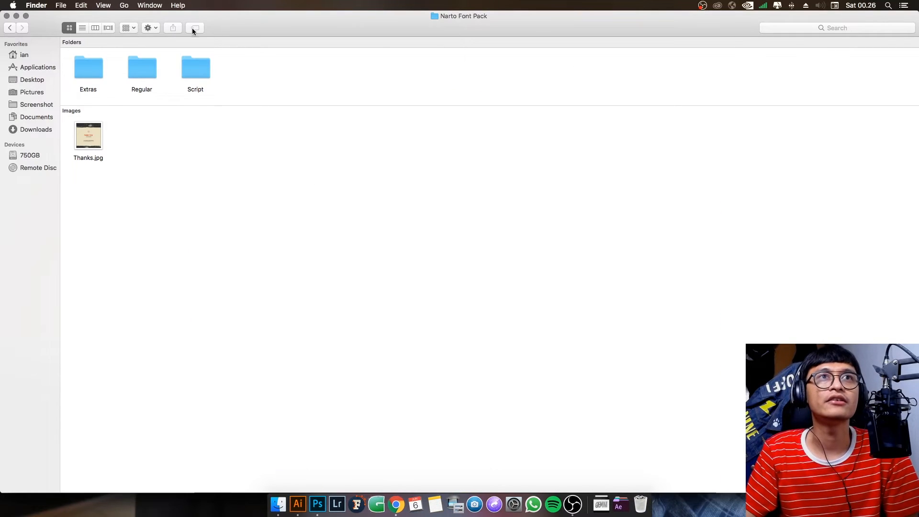
pyautogui.doubleClick(94, 71)
pyautogui.click(91, 69)
pyautogui.press('space')
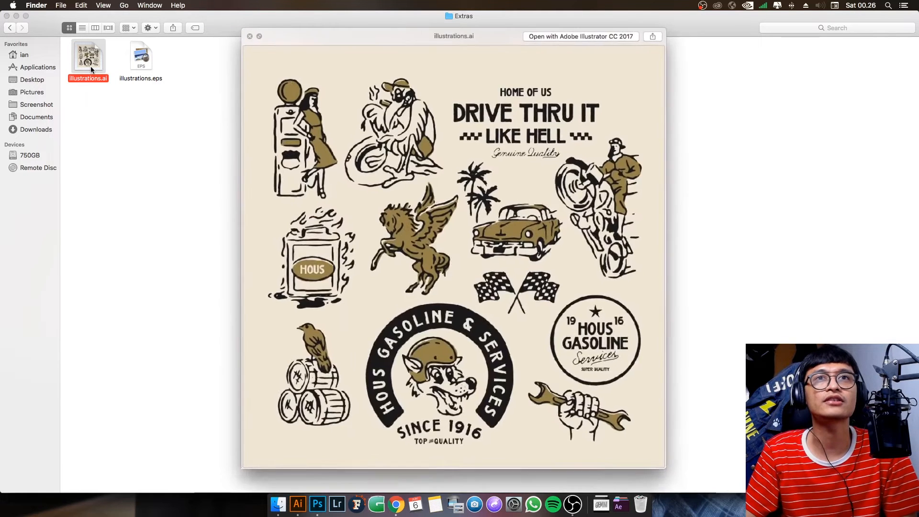
pyautogui.press('space')
pyautogui.click(141, 59)
pyautogui.press('space')
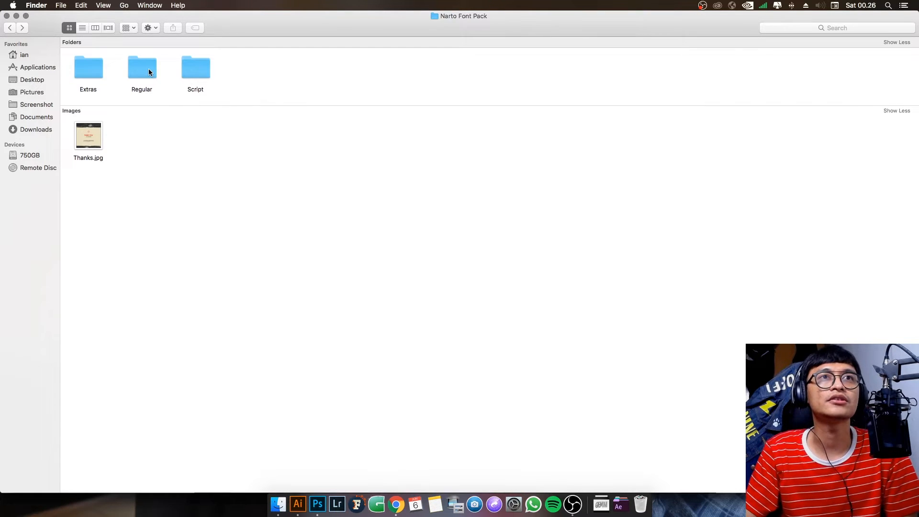
# - Preview Narto Regular.ttf in the Regular folder, then return to the Narto Font Pack folder
pyautogui.doubleClick(149, 72)
pyautogui.click(132, 59)
pyautogui.press('space')
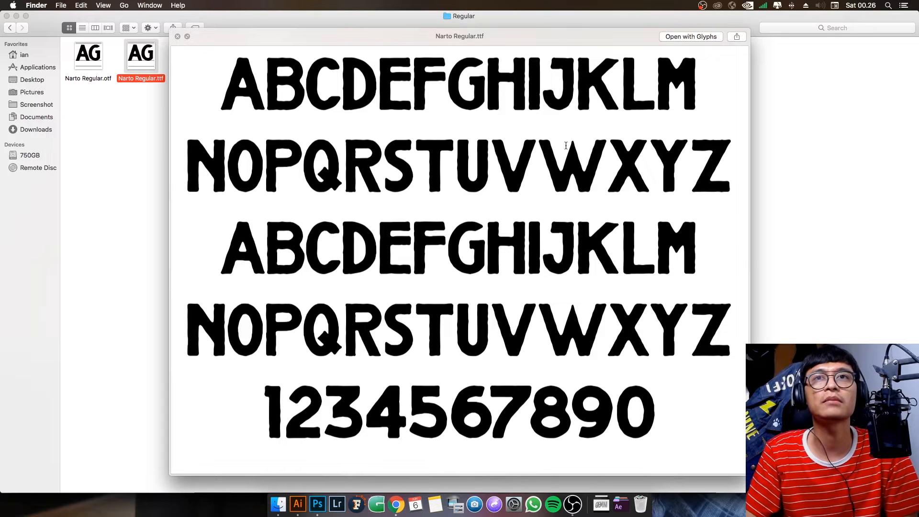
pyautogui.press('space')
pyautogui.press('super+Up')
# - Preview Narto Script.ttf in the Script folder, return to the Narto Font Pack folder and select Thanks.jpg
pyautogui.doubleClick(185, 65)
pyautogui.click(153, 79)
pyautogui.press('space')
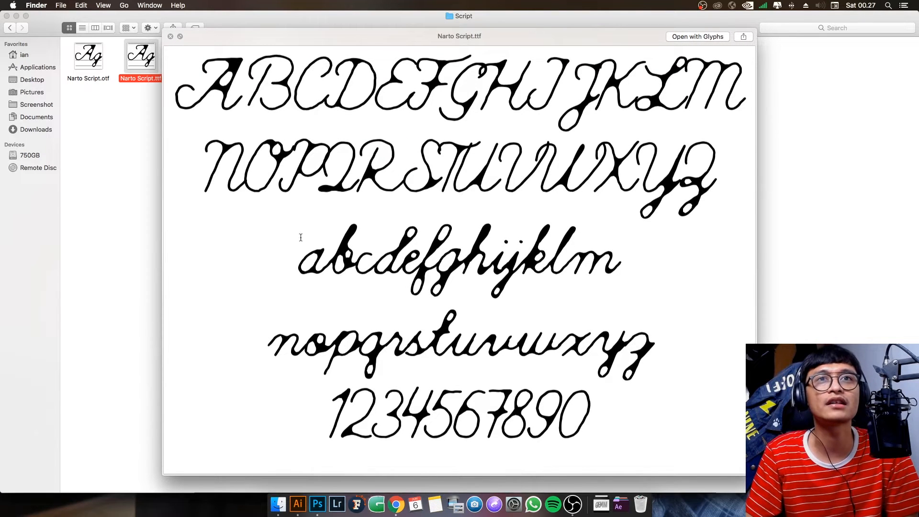
pyautogui.press('space')
pyautogui.press('super+Up')
pyautogui.click(91, 134)
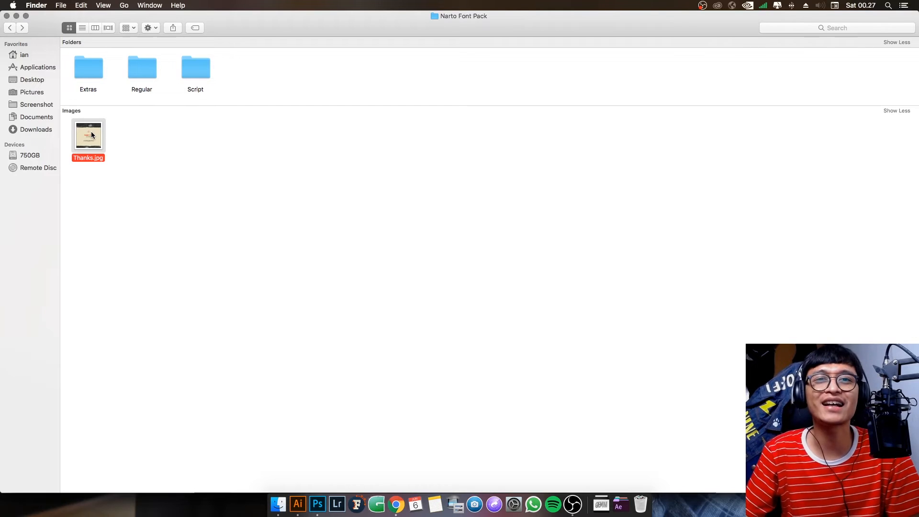
# - Switch to Glyphs and open Narto Regular.ttf from the Regular folder
pyautogui.click(381, 505)
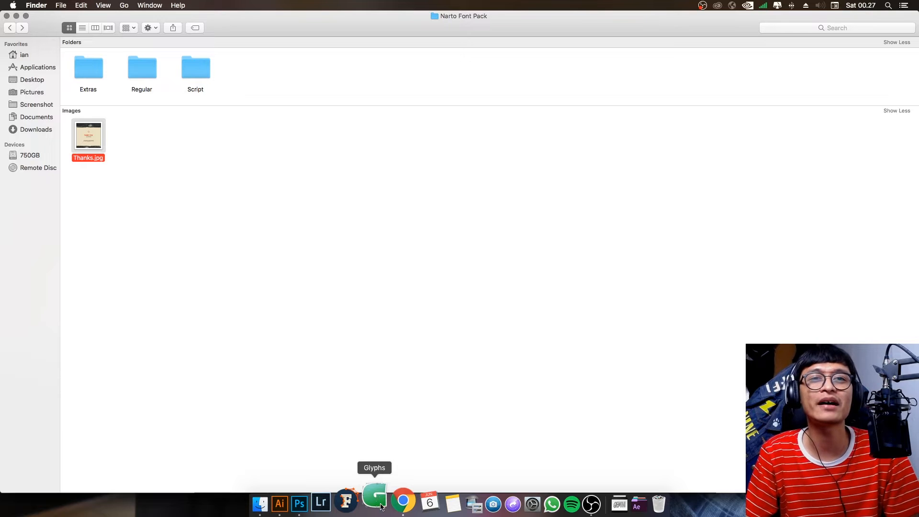
pyautogui.click(63, 5)
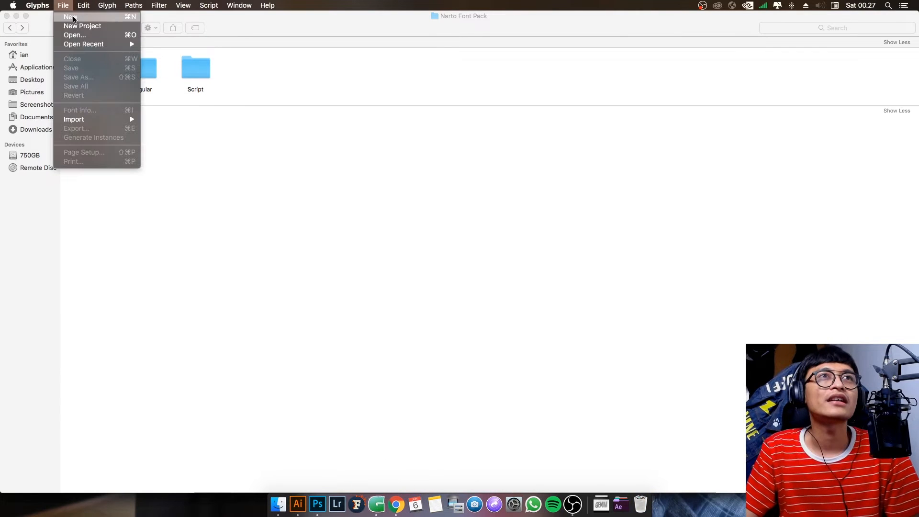
pyautogui.click(80, 35)
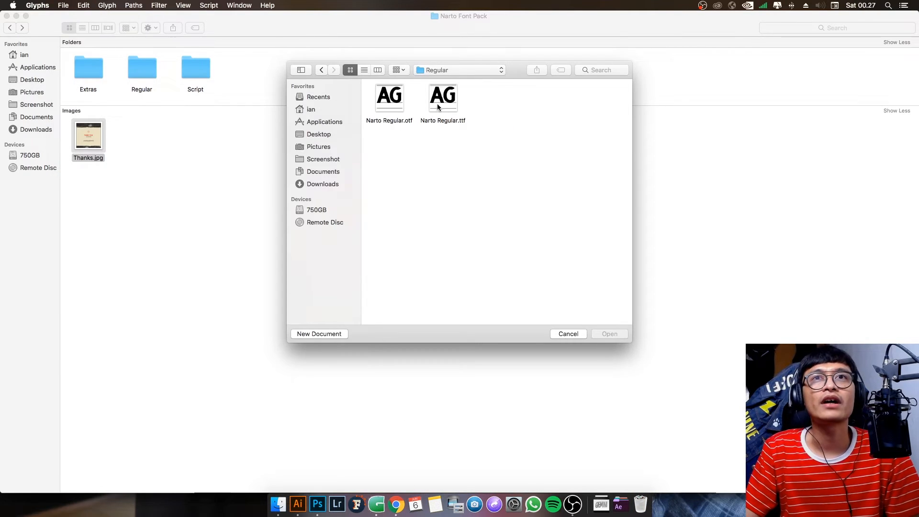
pyautogui.click(441, 120)
pyautogui.doubleClick(440, 121)
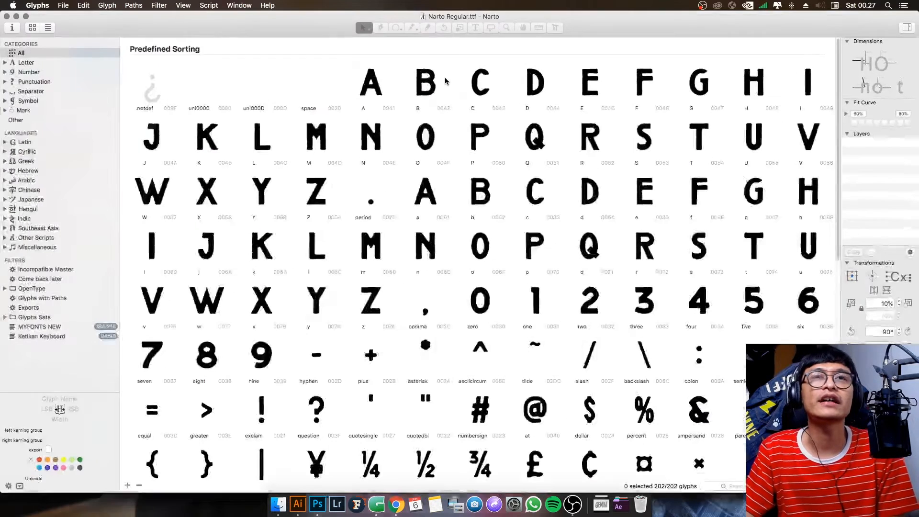
# - Review the glyph overview down to its last row and select the AND and THE catchword glyphs in turn
pyautogui.scroll(-10, 475, 237)
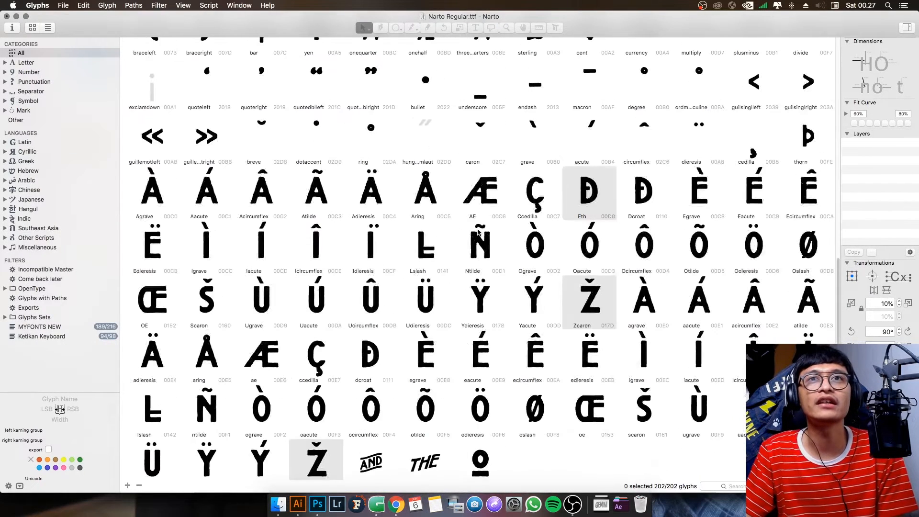
pyautogui.click(430, 463)
pyautogui.click(396, 463)
pyautogui.click(431, 463)
pyautogui.click(378, 464)
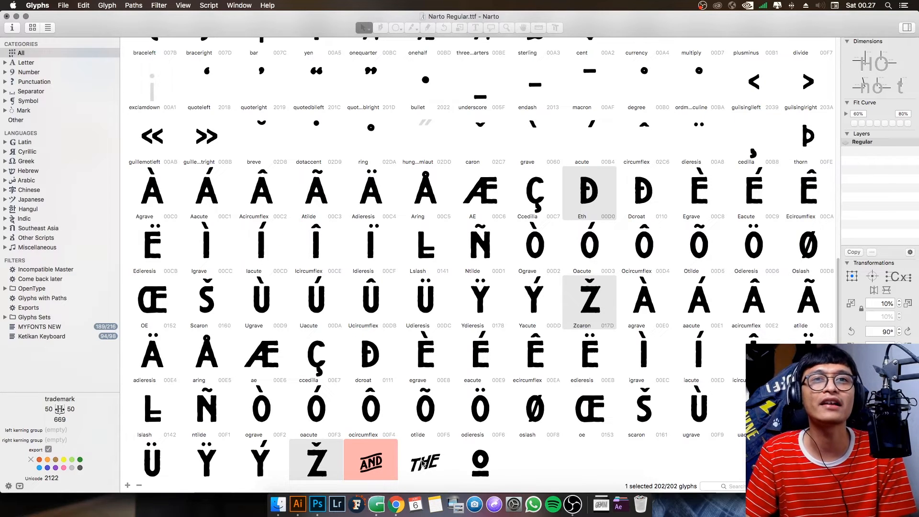
# - Open the capital A glyph for editing and compare its node outline with its filled preview
pyautogui.scroll(5, 406, 454)
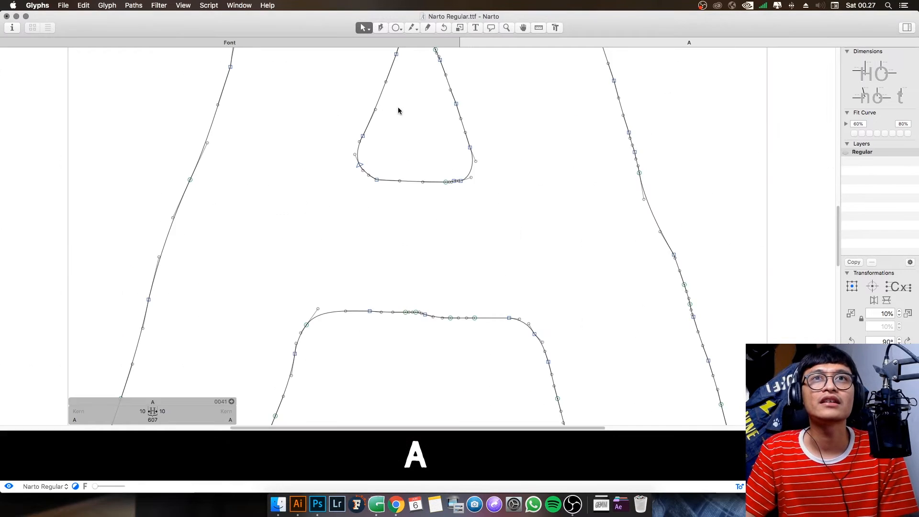
pyautogui.scroll(-1, 443, 182)
pyautogui.scroll(-6, 442, 182)
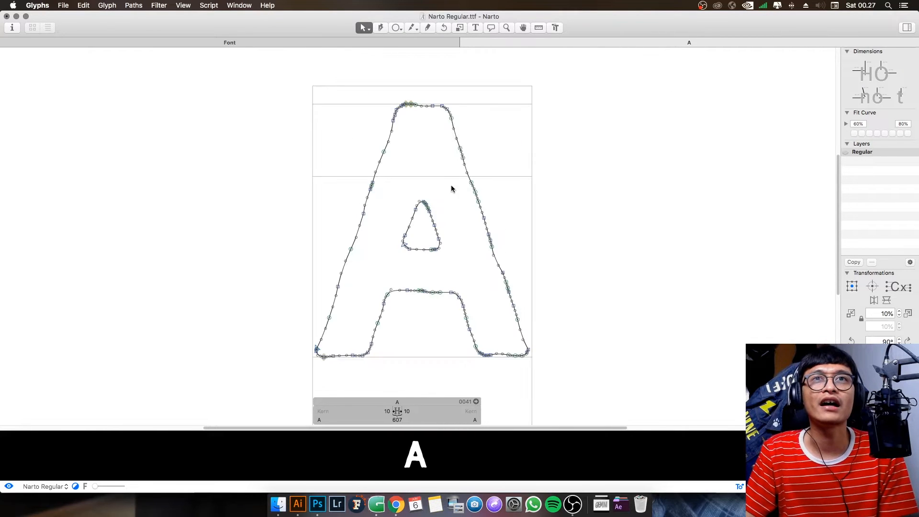
pyautogui.scroll(1, 407, 202)
pyautogui.scroll(1, 459, 211)
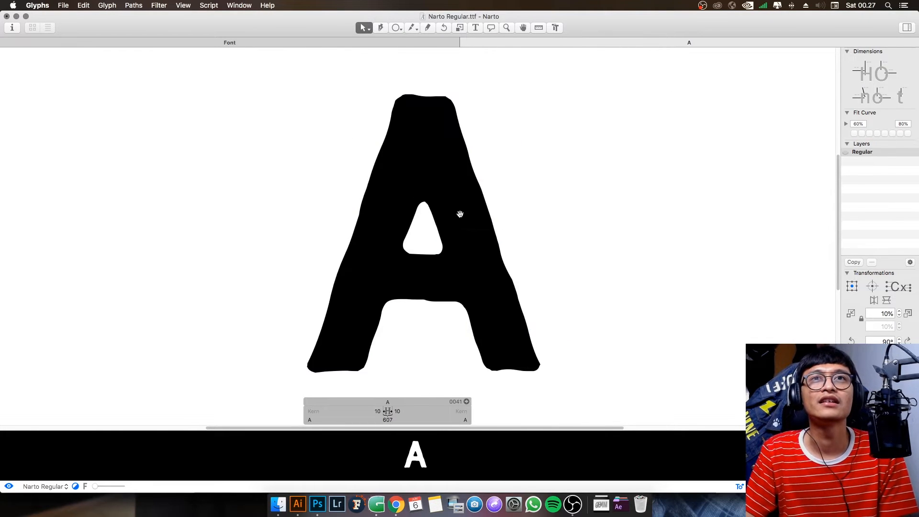
pyautogui.scroll(6, 378, 339)
pyautogui.press('space')
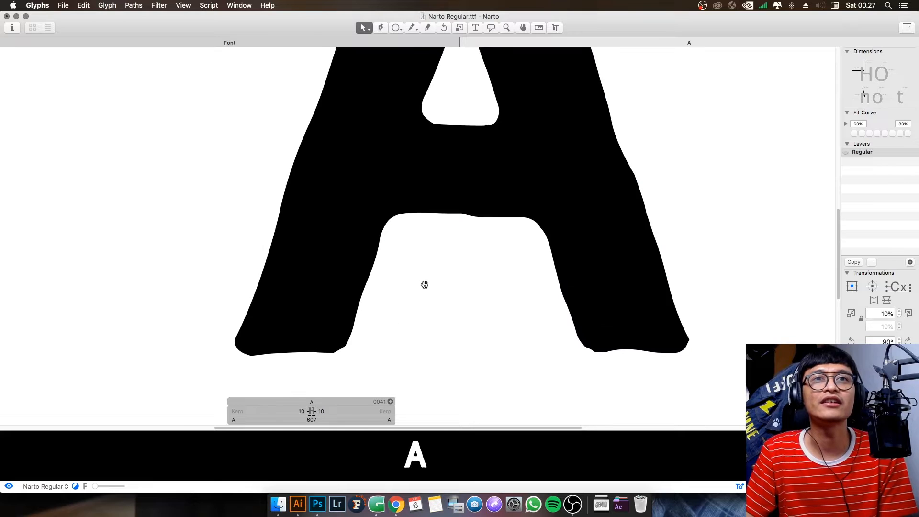
# - Examine the filled shape of the A from its feet up to the triangular counter
pyautogui.moveTo(425, 285); pyautogui.dragTo(379, 305)
pyautogui.press('space')
pyautogui.moveTo(458, 274); pyautogui.dragTo(420, 297)
pyautogui.press('space')
pyautogui.moveTo(433, 208); pyautogui.dragTo(401, 298)
pyautogui.press('space')
pyautogui.moveTo(346, 58); pyautogui.dragTo(359, 94)
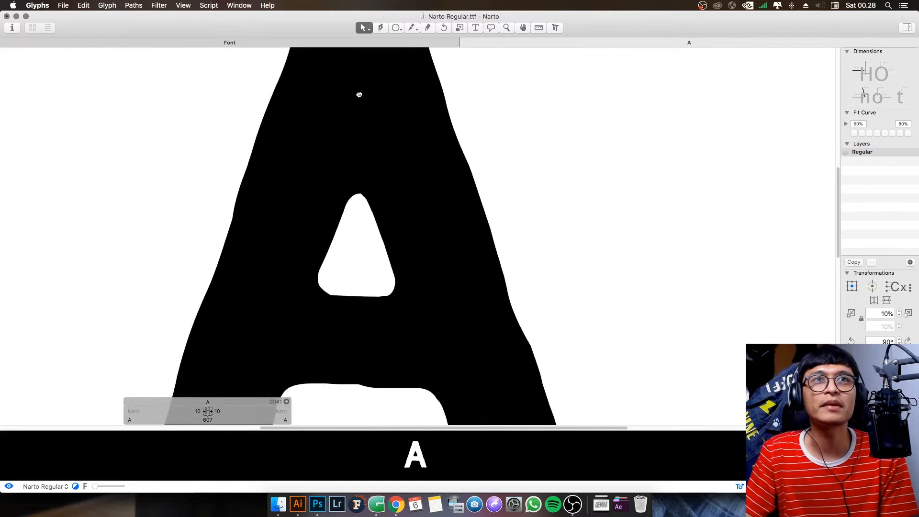
# - Examine the A's counter nodes, upper edges and feet in outline and filled form, and return to the font overview
pyautogui.scroll(1, 252, 230)
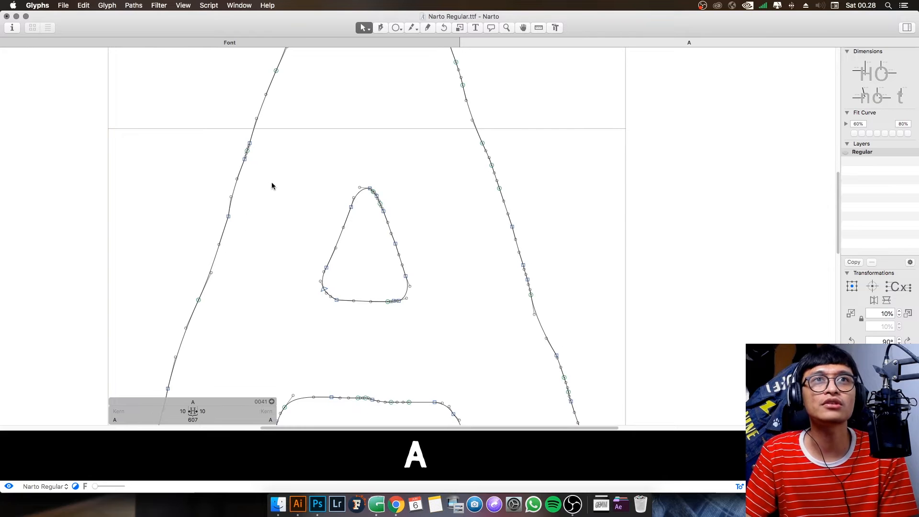
pyautogui.scroll(-1, 316, 211)
pyautogui.scroll(3, 376, 235)
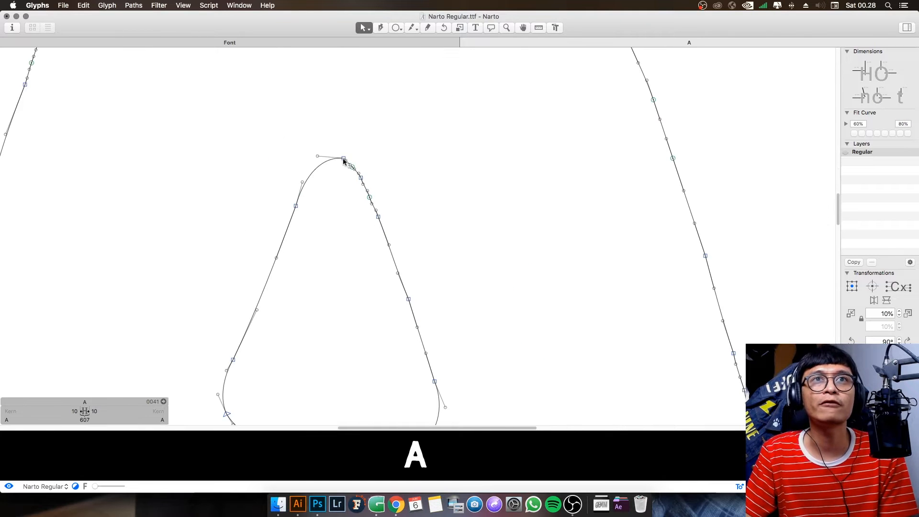
pyautogui.press('super+minus')
pyautogui.press('space')
pyautogui.moveTo(495, 211); pyautogui.dragTo(472, 344)
pyautogui.moveTo(426, 180); pyautogui.dragTo(452, 295)
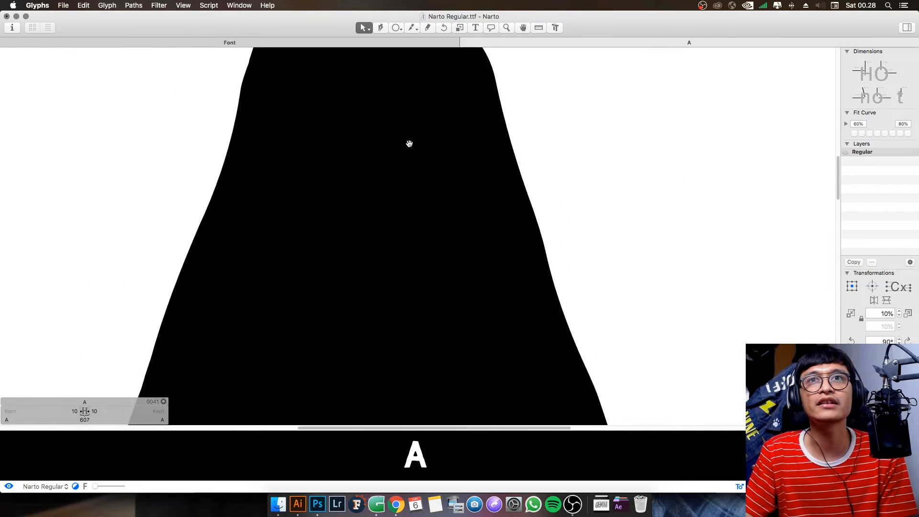
pyautogui.press('super+minus')
pyautogui.press('space')
pyautogui.scroll(-10, 398, 145)
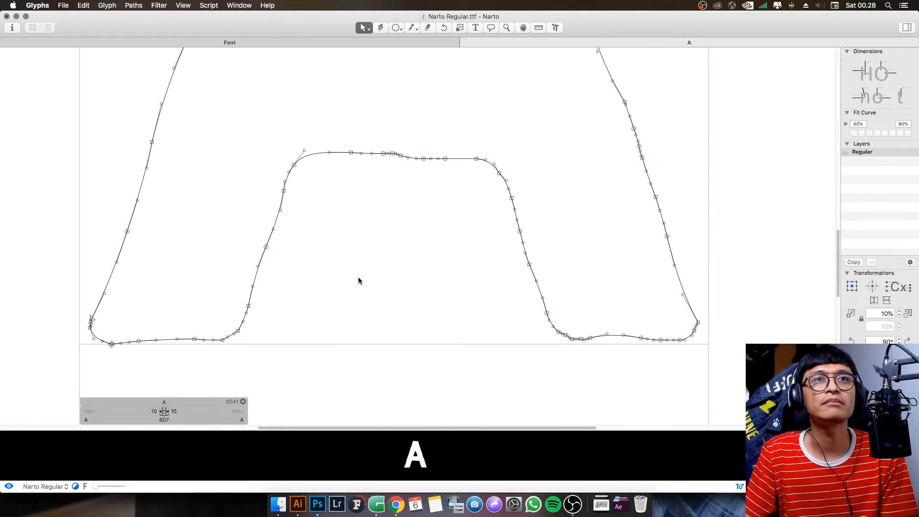
pyautogui.scroll(5, 235, 345)
pyautogui.press('space')
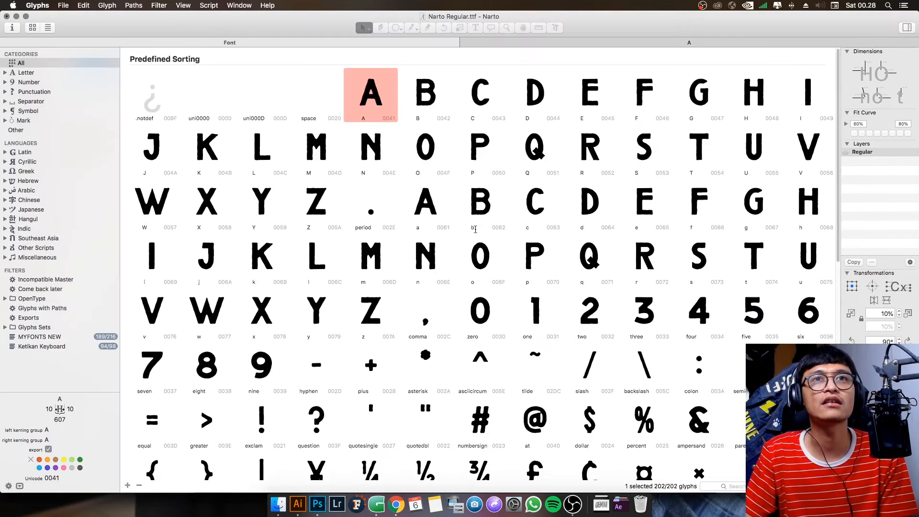
# - Open the lowercase b glyph and examine the outline and filled shape around its lower counter
pyautogui.doubleClick(486, 206)
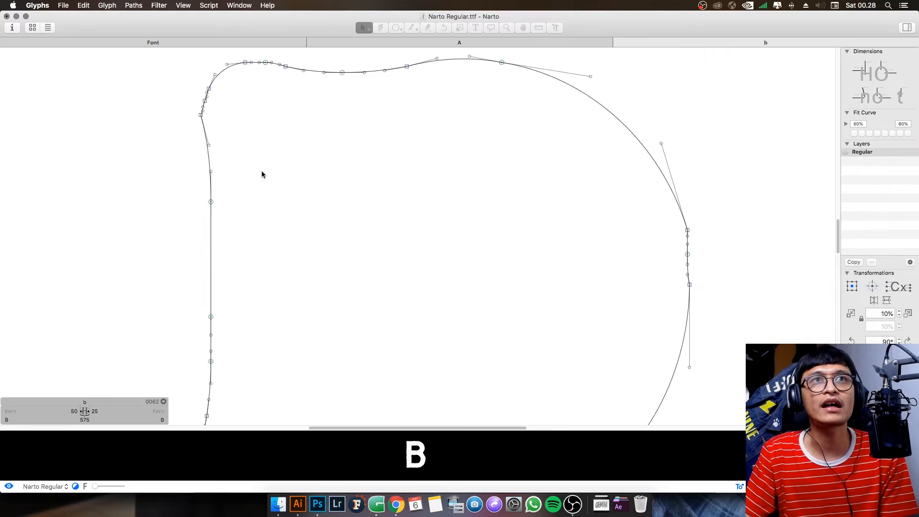
pyautogui.scroll(-5, 262, 173)
pyautogui.press('space')
pyautogui.moveTo(363, 280); pyautogui.dragTo(365, 234)
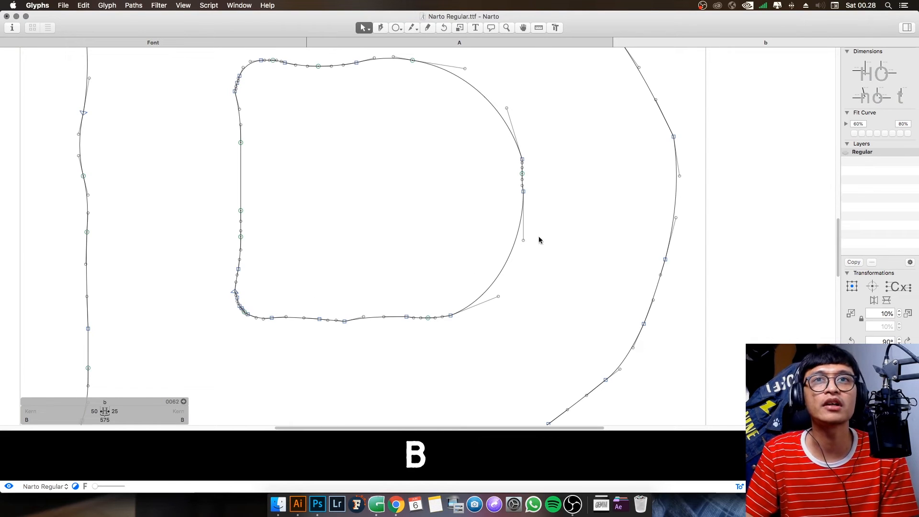
pyautogui.press('space')
pyautogui.moveTo(411, 172); pyautogui.dragTo(412, 249)
pyautogui.scroll(-4, 413, 248)
# - Inspect the b glyph's upper counter and the edge of its stem, and close the b glyph's edit view
pyautogui.press('space')
pyautogui.moveTo(357, 120); pyautogui.dragTo(350, 295)
pyautogui.moveTo(348, 182); pyautogui.dragTo(350, 233)
pyautogui.scroll(5, 167, 279)
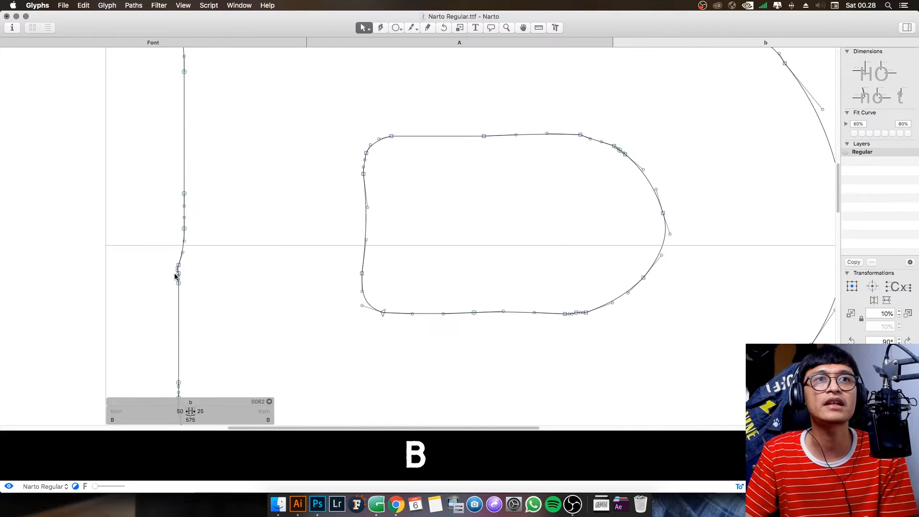
pyautogui.press('space')
pyautogui.moveTo(569, 220); pyautogui.dragTo(401, 308)
pyautogui.scroll(-6, 405, 308)
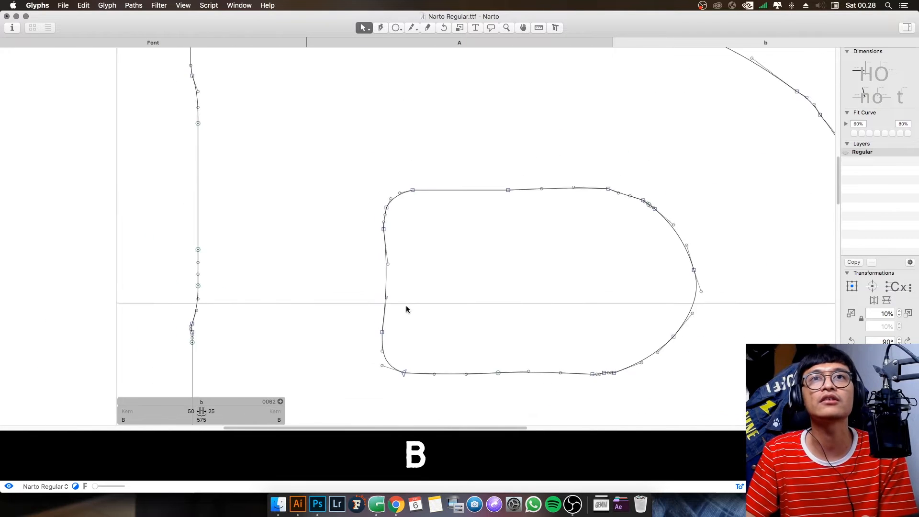
pyautogui.press('space')
pyautogui.moveTo(462, 329); pyautogui.dragTo(392, 141)
pyautogui.moveTo(425, 291); pyautogui.dragTo(406, 221)
pyautogui.press('super+w')
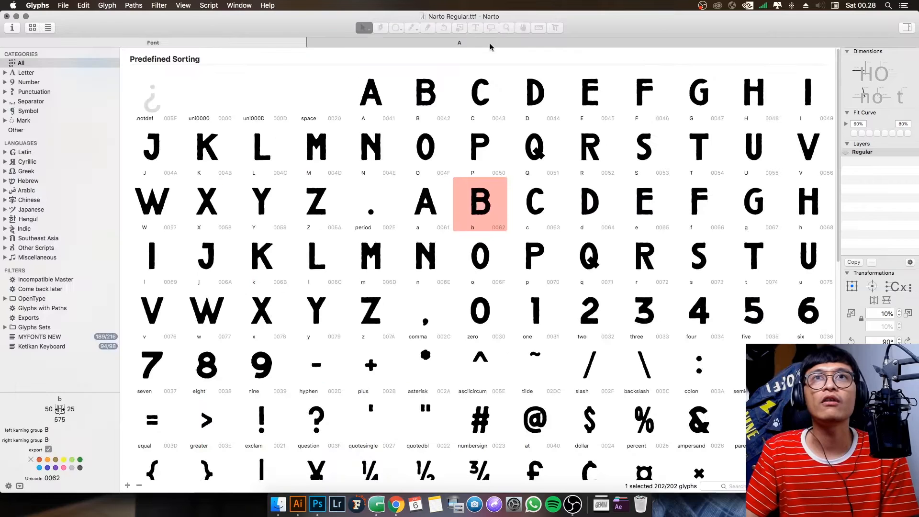
# - Close the A glyph's edit view and the Narto Regular.ttf font window
pyautogui.click(464, 43)
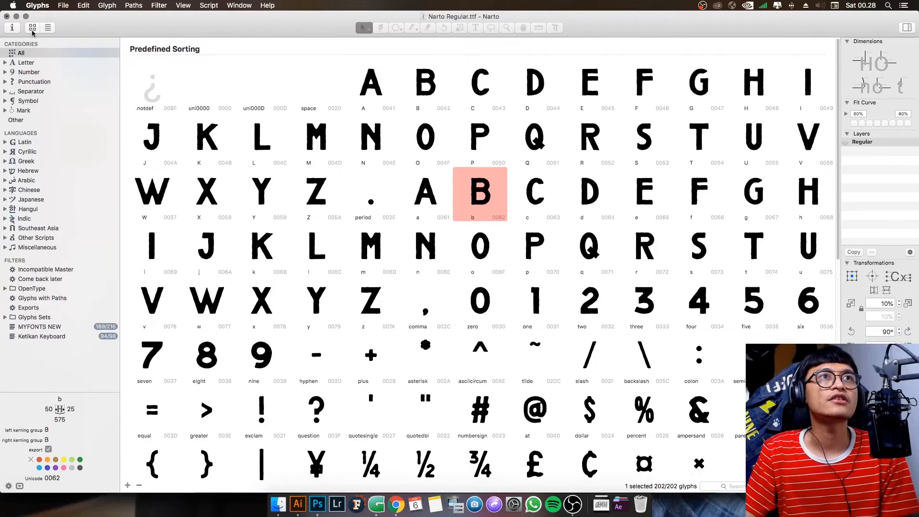
pyautogui.click(7, 17)
pyautogui.click(444, 87)
# - Open Narto Script.otf from the Script folder
pyautogui.click(63, 5)
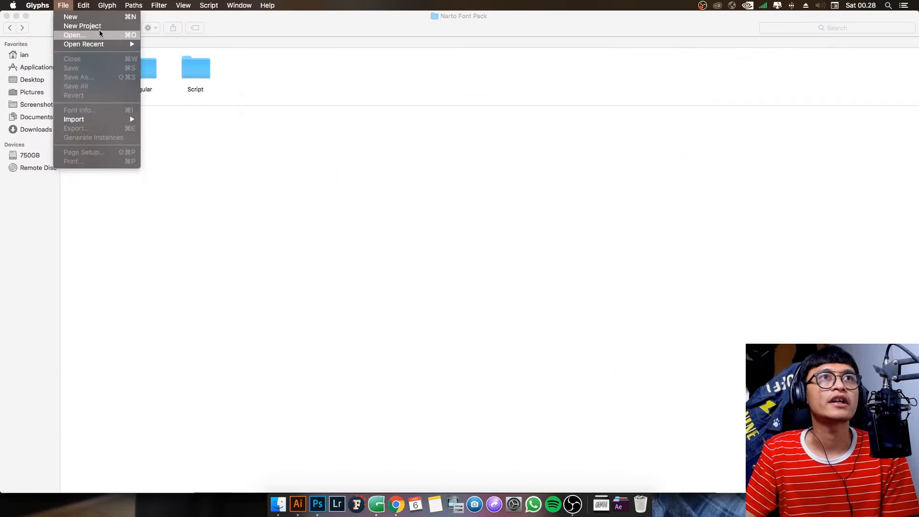
pyautogui.moveTo(47, 10)
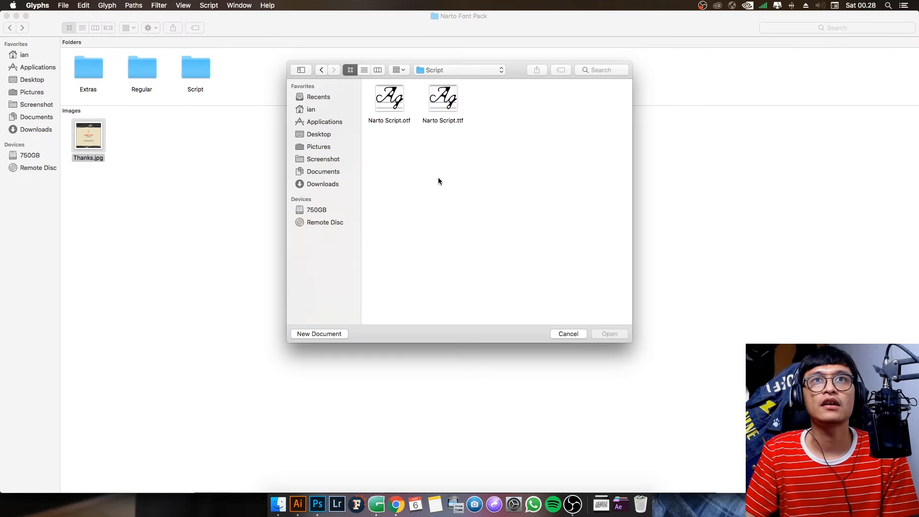
pyautogui.doubleClick(389, 101)
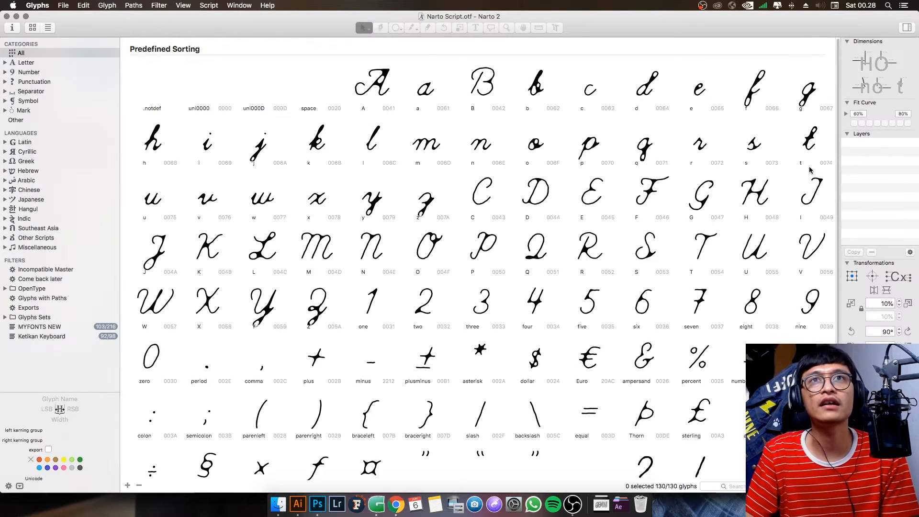
# - Select the script glyphs A and a and open them together for editing
pyautogui.click(375, 81)
pyautogui.click(434, 94)
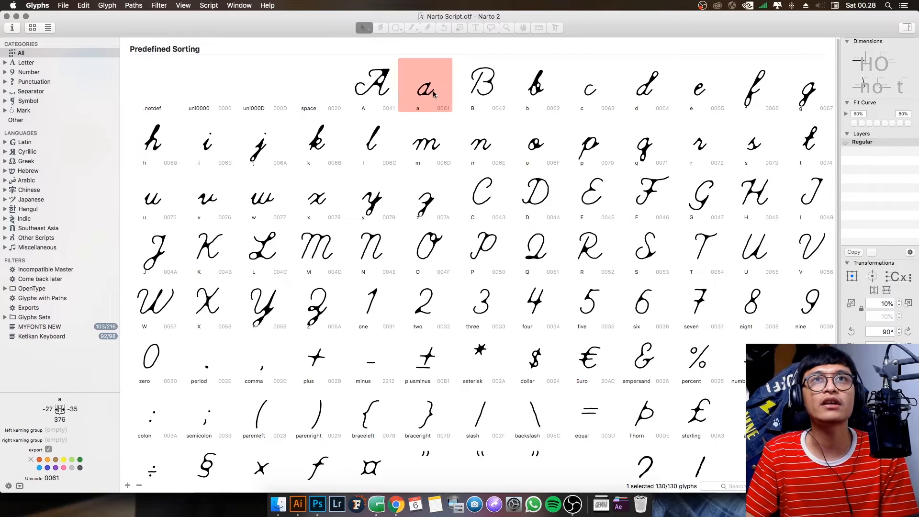
pyautogui.moveTo(379, 84); pyautogui.dragTo(412, 86)
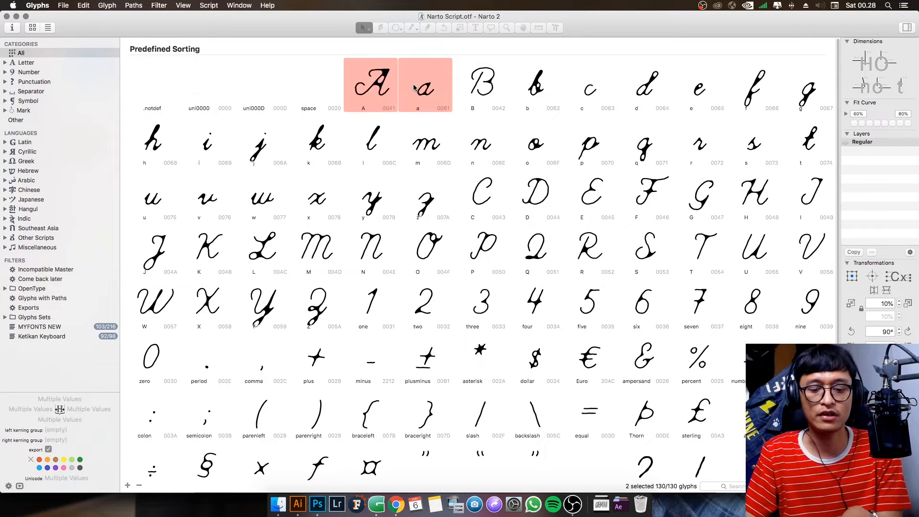
pyautogui.doubleClick(415, 88)
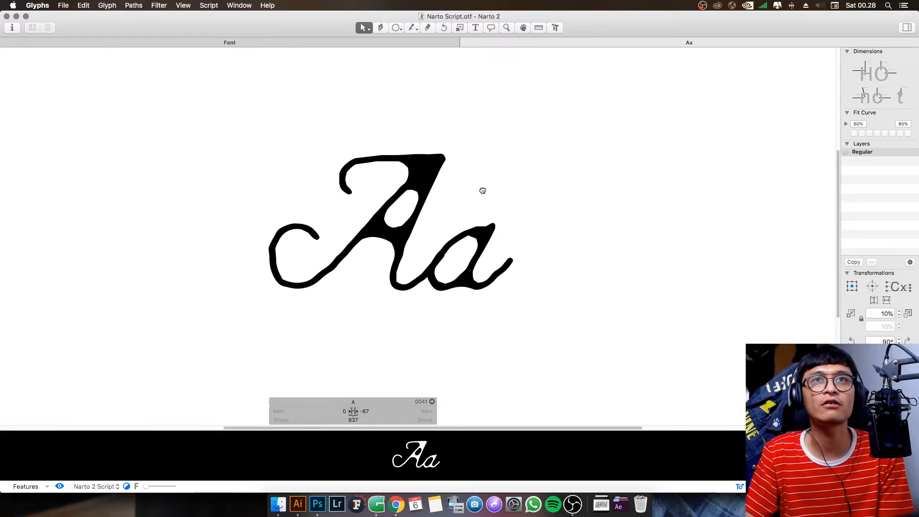
# - Examine the script capital A's nodes and the filled shape of its strokes up close
pyautogui.moveTo(483, 190); pyautogui.dragTo(476, 197)
pyautogui.scroll(5, 449, 221)
pyautogui.press('space')
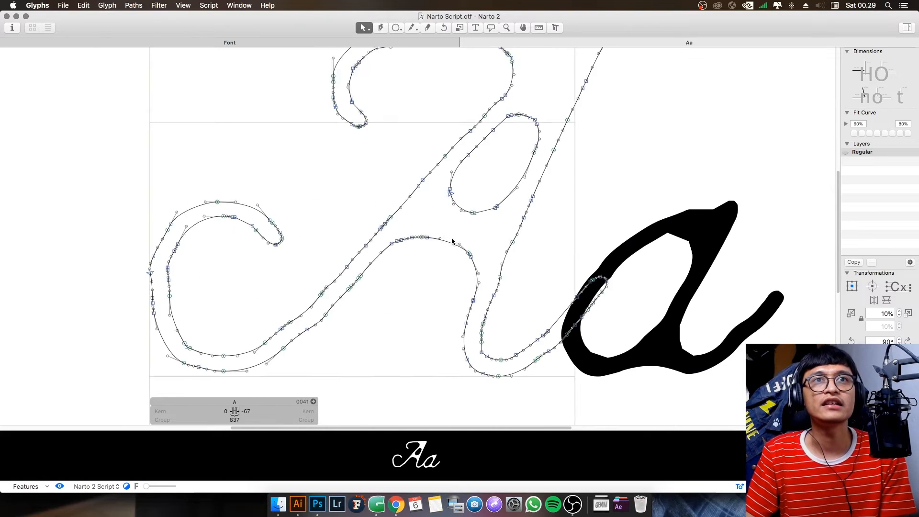
pyautogui.scroll(3, 417, 256)
pyautogui.press('space')
pyautogui.moveTo(440, 278); pyautogui.dragTo(443, 252)
pyautogui.moveTo(481, 191); pyautogui.dragTo(453, 274)
pyautogui.moveTo(532, 117); pyautogui.dragTo(447, 246)
# - Examine the filled preview where the script A's exit stroke joins the lowercase a
pyautogui.scroll(-3, 487, 170)
pyautogui.press('space')
pyautogui.moveTo(504, 225); pyautogui.dragTo(438, 135)
pyautogui.moveTo(510, 170); pyautogui.dragTo(485, 176)
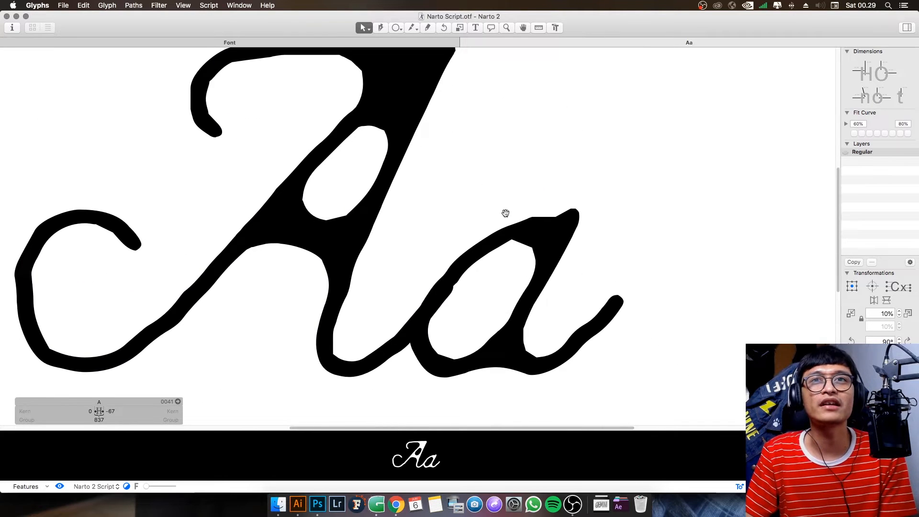
pyautogui.moveTo(503, 211); pyautogui.dragTo(464, 197)
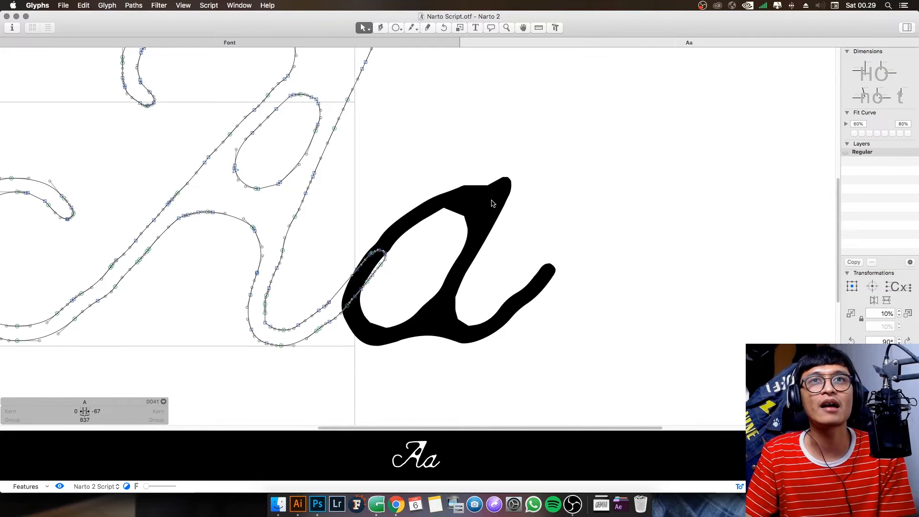
# - Make the lowercase a the active glyph and compare its nodes with the filled shape of its bowl
pyautogui.doubleClick(493, 203)
pyautogui.scroll(3, 496, 230)
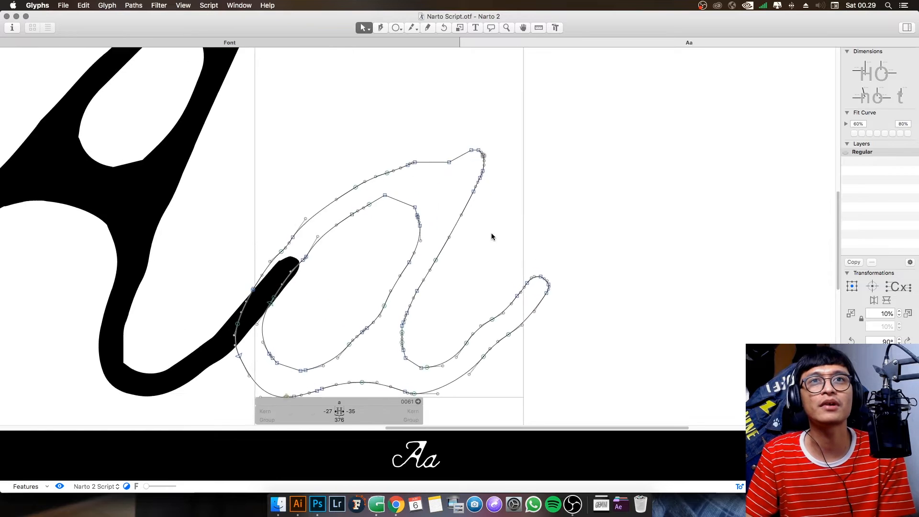
pyautogui.scroll(3, 491, 236)
pyautogui.press('space')
pyautogui.moveTo(338, 170); pyautogui.dragTo(327, 234)
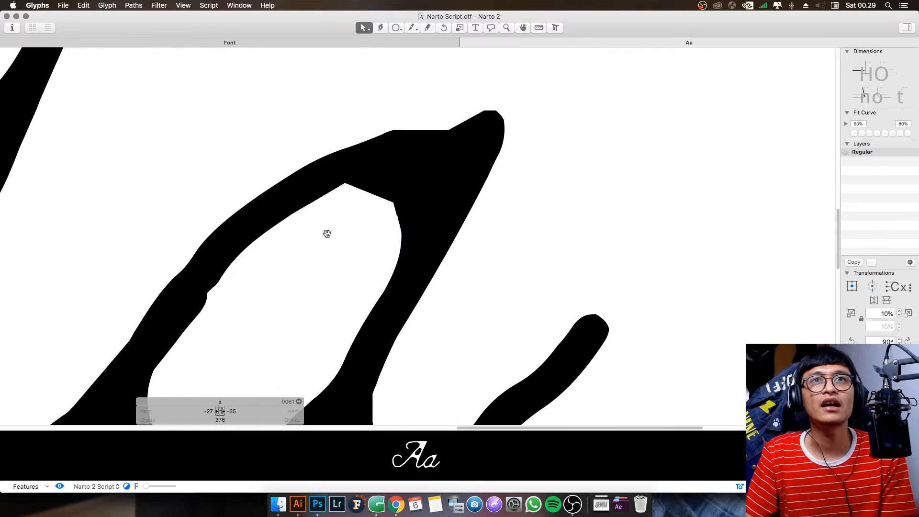
pyautogui.moveTo(421, 240); pyautogui.dragTo(403, 226)
# - Examine the angular corners at the top of the lowercase a, followed by its base and exit stroke
pyautogui.scroll(4, 409, 115)
pyautogui.press('space')
pyautogui.moveTo(455, 130); pyautogui.dragTo(416, 145)
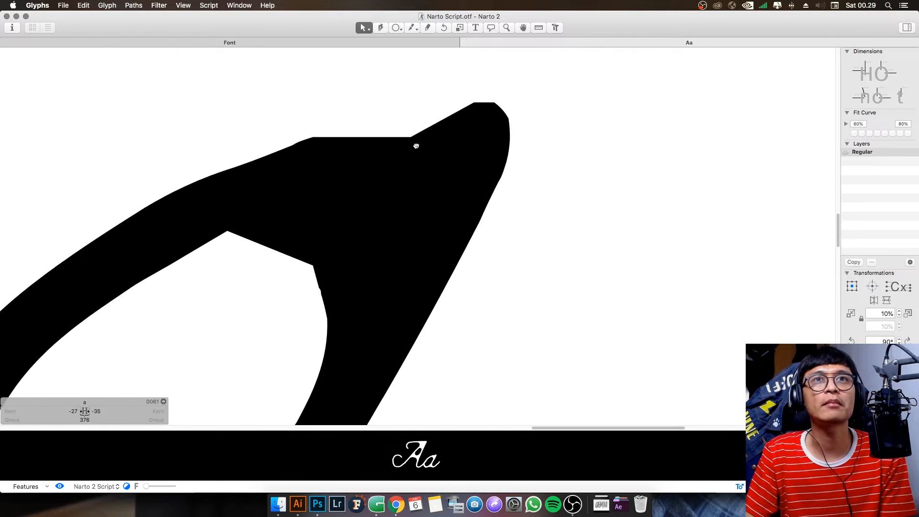
pyautogui.scroll(-4, 368, 205)
pyautogui.press('space')
pyautogui.moveTo(406, 295); pyautogui.dragTo(471, 98)
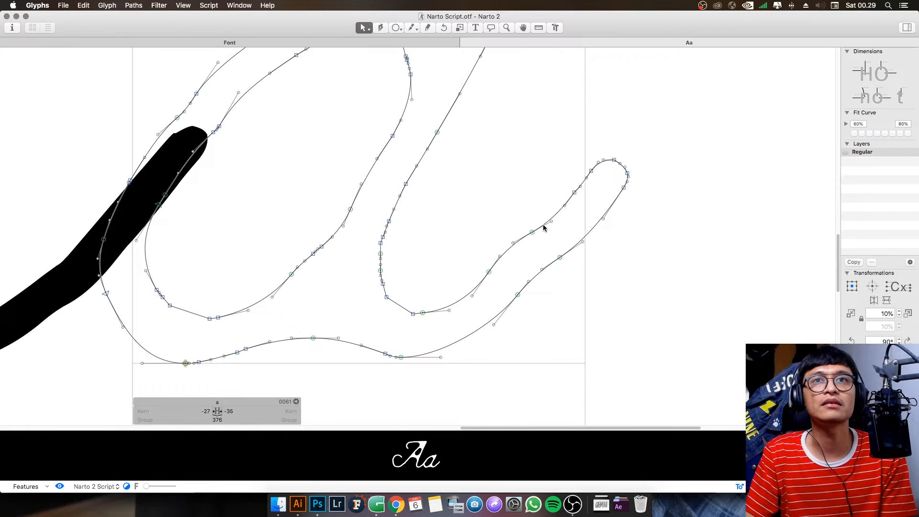
# - Compare the filled shape of the lowercase a with its outline nodes, up close and alongside the capital A
pyautogui.press('space')
pyautogui.moveTo(454, 194); pyautogui.dragTo(493, 257)
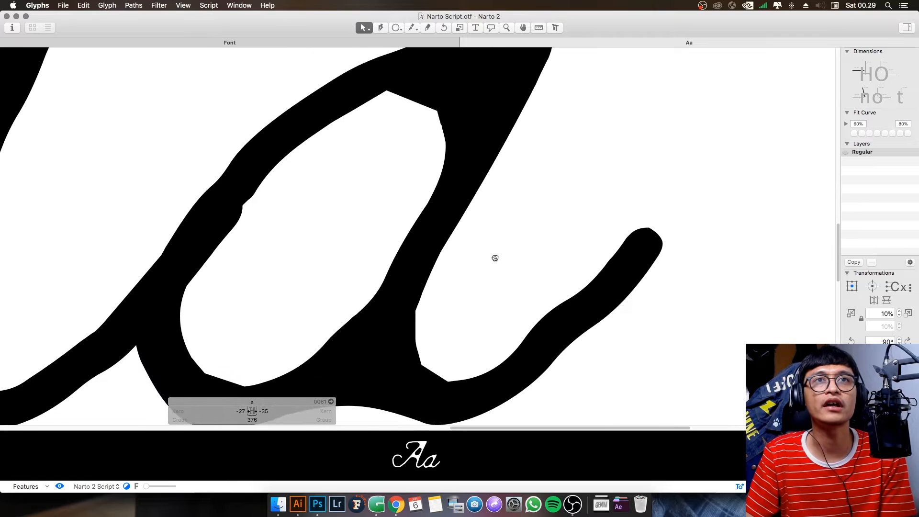
pyautogui.scroll(-3, 487, 247)
pyautogui.press('space')
pyautogui.scroll(-10, 383, 242)
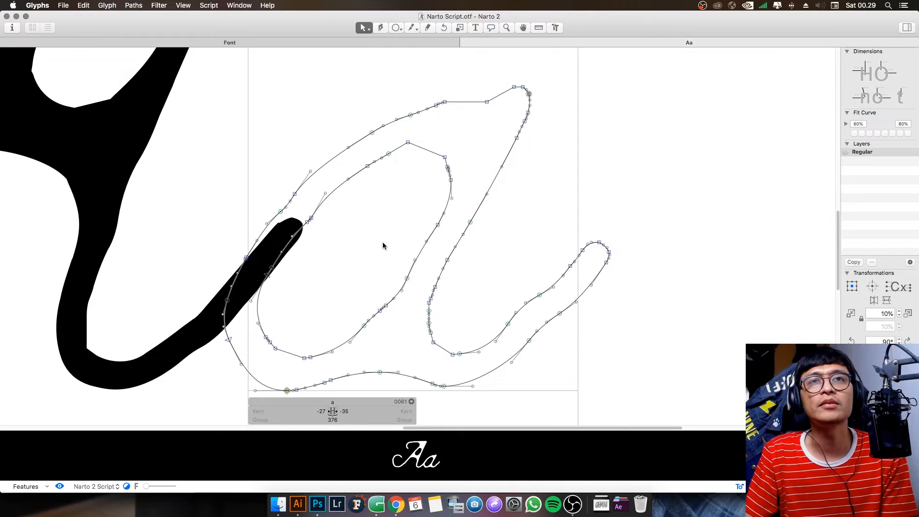
pyautogui.press('space')
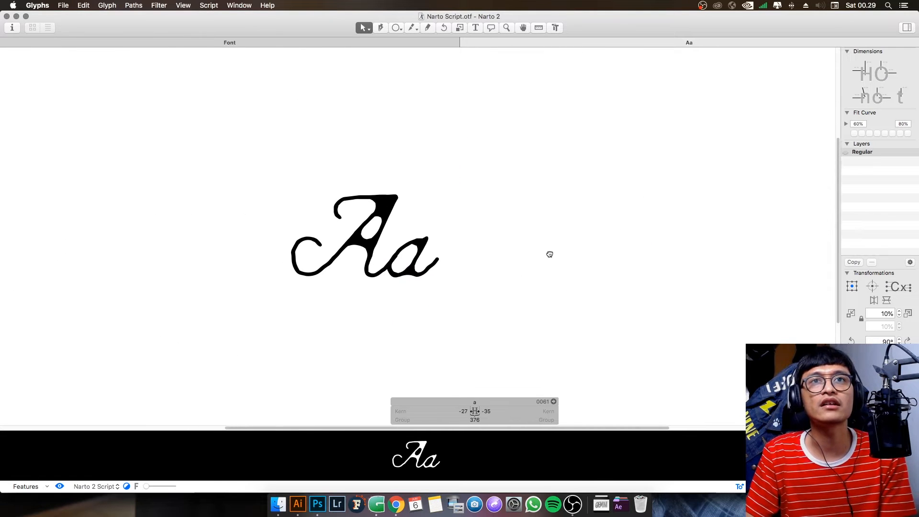
pyautogui.scroll(5, 393, 229)
pyautogui.scroll(6, 405, 238)
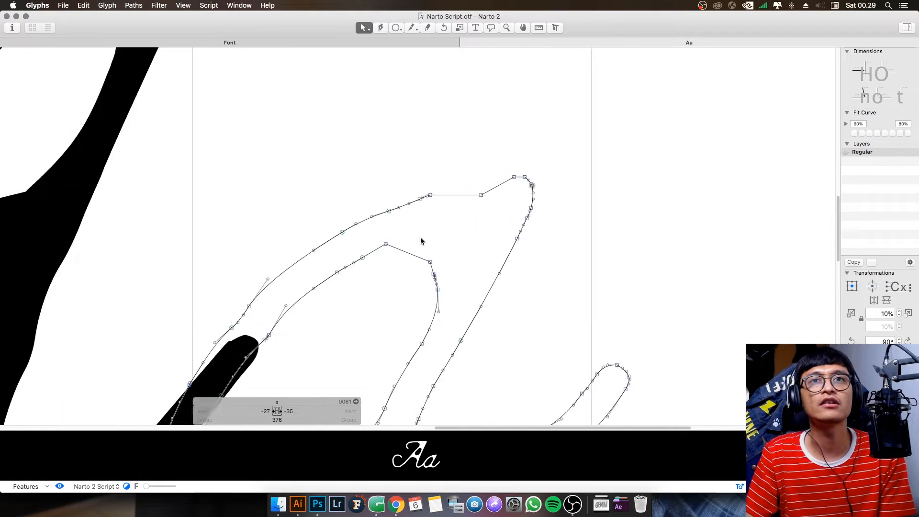
# - Examine the straight segments cutting across the top of the lowercase a's outer edge and inner counter
pyautogui.press('space')
pyautogui.moveTo(469, 209); pyautogui.dragTo(443, 193)
pyautogui.scroll(2, 418, 245)
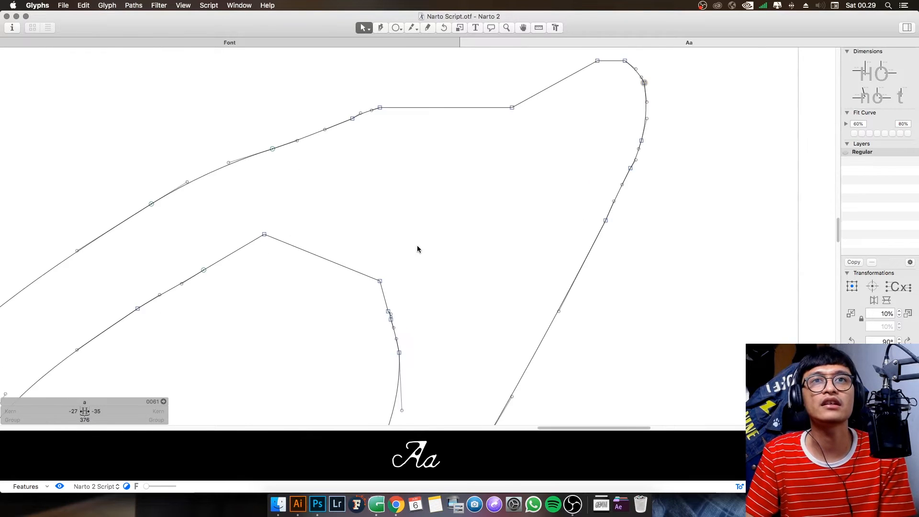
pyautogui.press('space')
pyautogui.moveTo(413, 266); pyautogui.dragTo(462, 192)
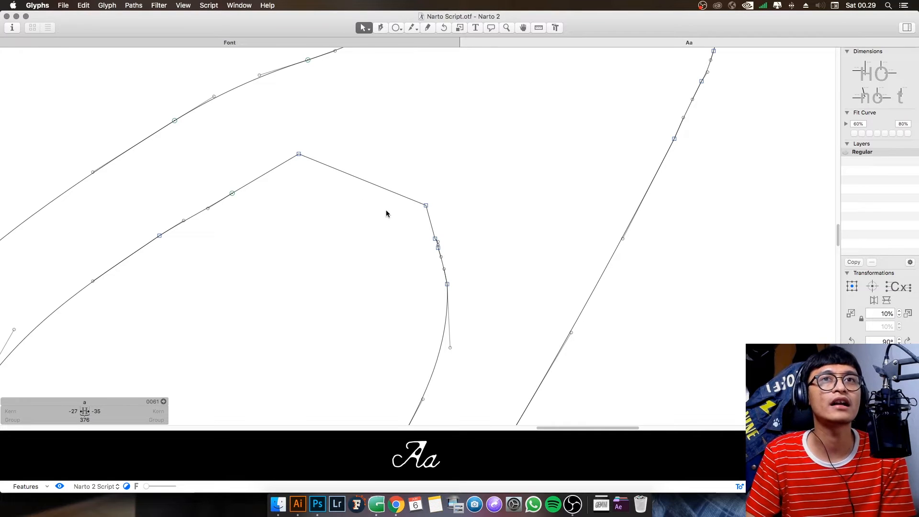
pyautogui.press('space')
pyautogui.scroll(-5, 393, 211)
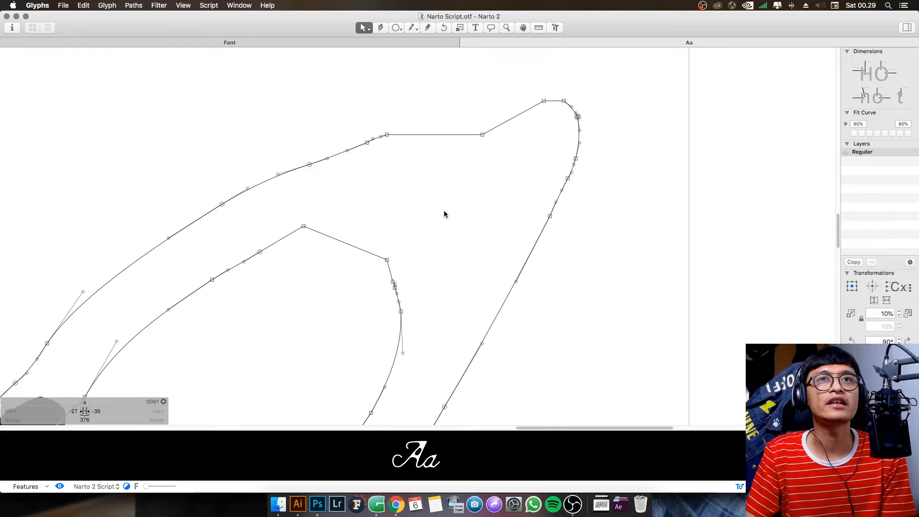
pyautogui.scroll(5, 396, 225)
pyautogui.press('space')
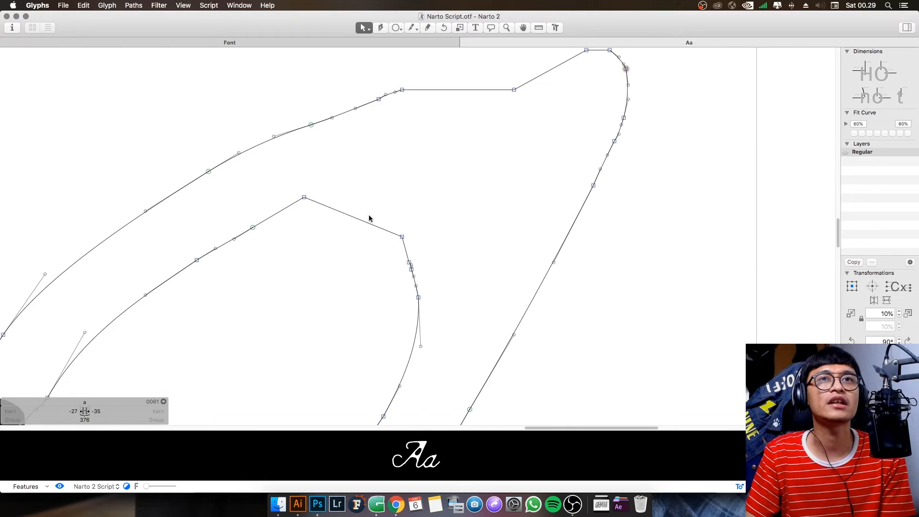
# - Reshape the straight segments at the top of the lowercase a's inner counter and outer edge into smooth curves
pyautogui.moveTo(359, 220); pyautogui.dragTo(393, 184)
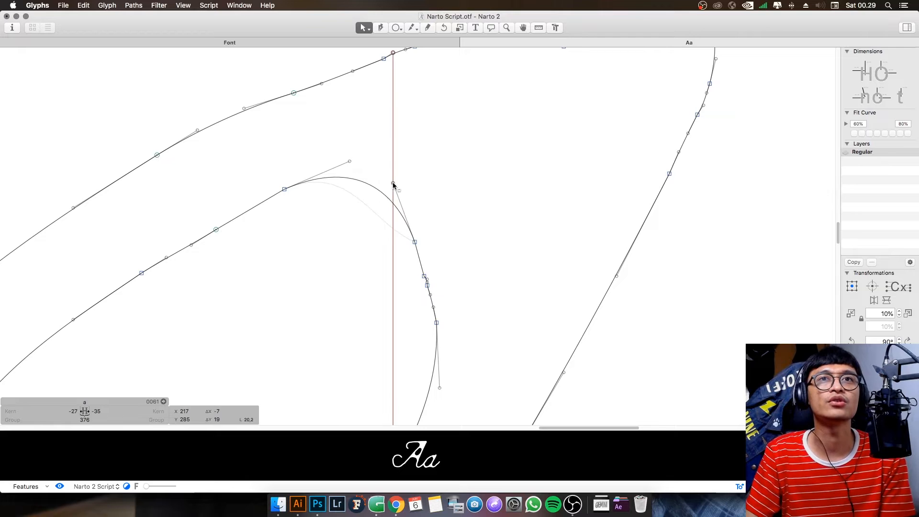
pyautogui.click(467, 175)
pyautogui.press('space')
pyautogui.moveTo(484, 172); pyautogui.dragTo(361, 327)
pyautogui.moveTo(390, 201); pyautogui.dragTo(347, 188)
pyautogui.scroll(-10, 471, 206)
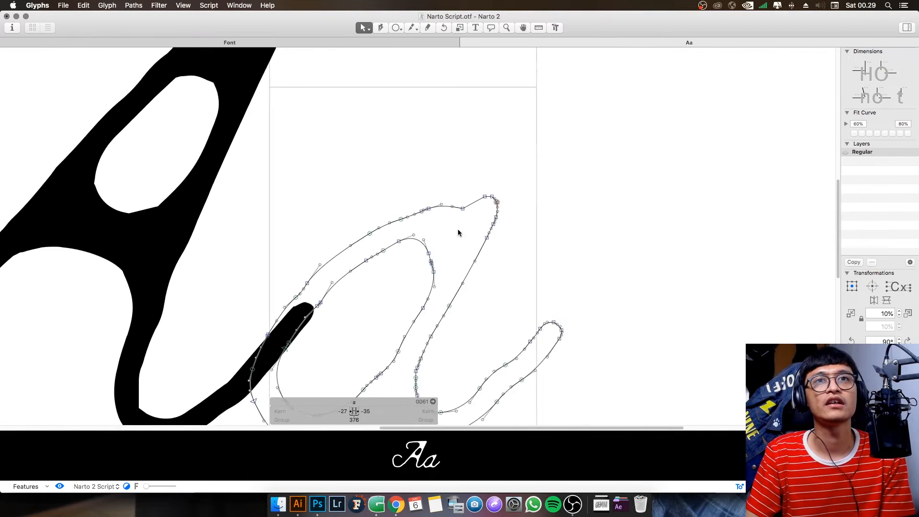
# - Check the reshaped lowercase a beside the capital A in the filled preview and close the Aa edit view
pyautogui.press('space')
pyautogui.moveTo(446, 279); pyautogui.dragTo(429, 129)
pyautogui.moveTo(466, 162); pyautogui.dragTo(465, 199)
pyautogui.scroll(-4, 474, 199)
pyautogui.moveTo(593, 161); pyautogui.dragTo(468, 265)
pyautogui.scroll(-5, 602, 214)
pyautogui.press('space')
pyautogui.click(465, 42)
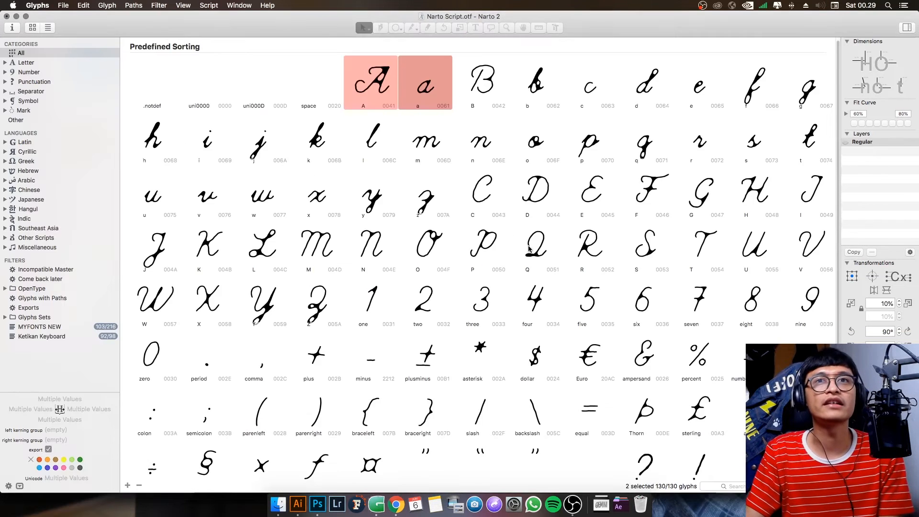
# - Open the glyphs from s.alt1 through t_t together for editing and look over their swash shapes
pyautogui.scroll(-5, 530, 248)
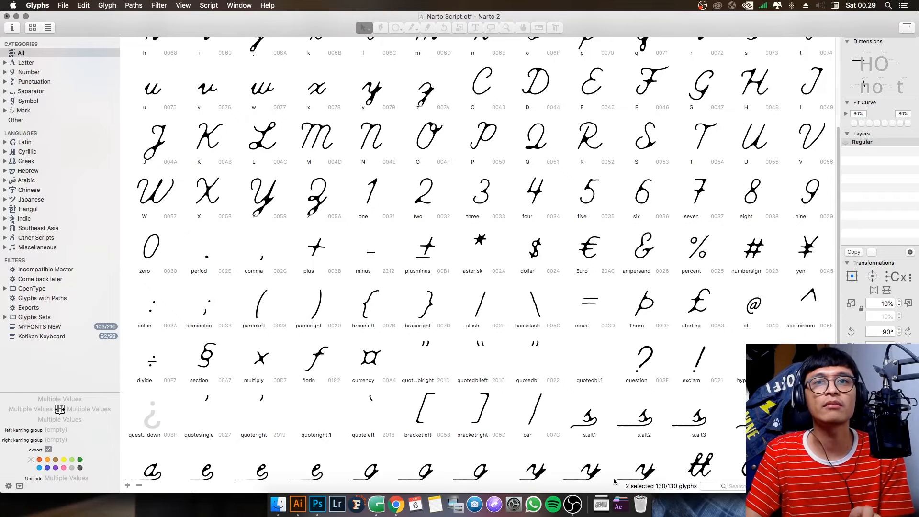
pyautogui.click(599, 420)
pyautogui.keyDown('shift'); pyautogui.click(706, 469); pyautogui.keyUp('shift')
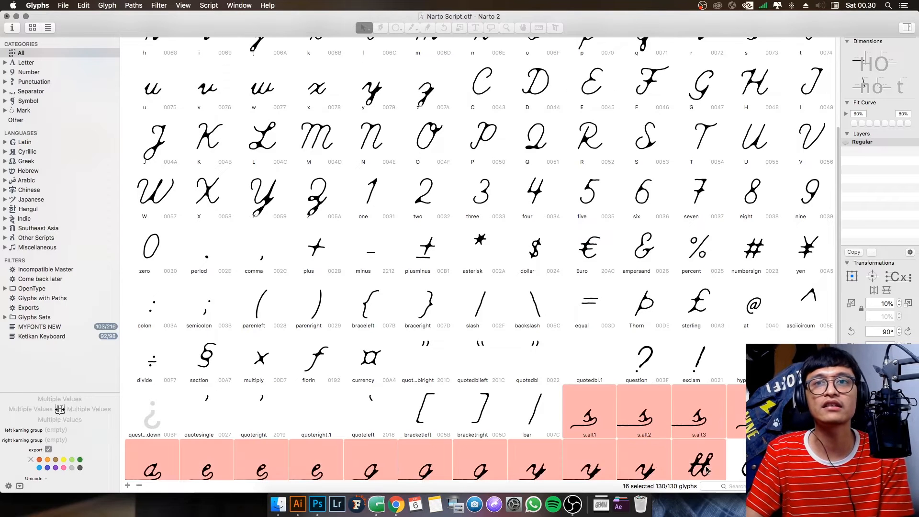
pyautogui.doubleClick(688, 458)
pyautogui.scroll(-5, 452, 216)
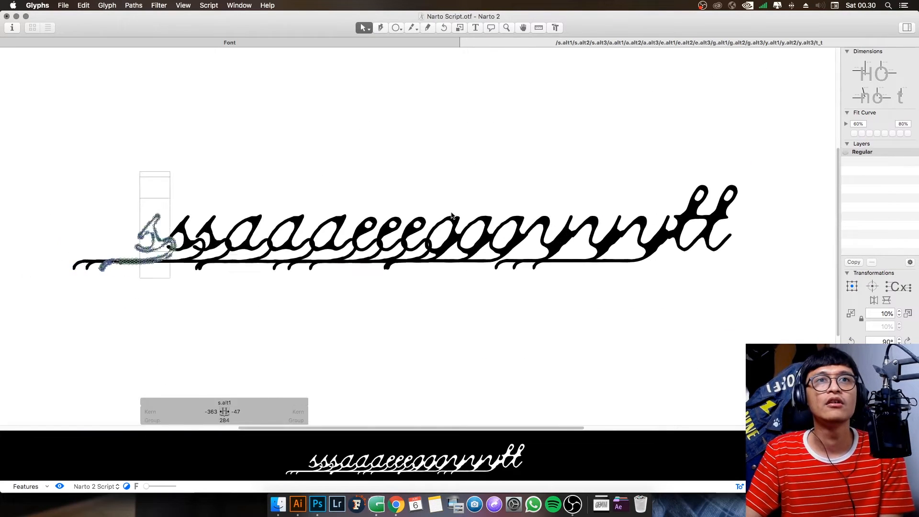
pyautogui.scroll(5, 303, 203)
pyautogui.moveTo(648, 174); pyautogui.dragTo(529, 202)
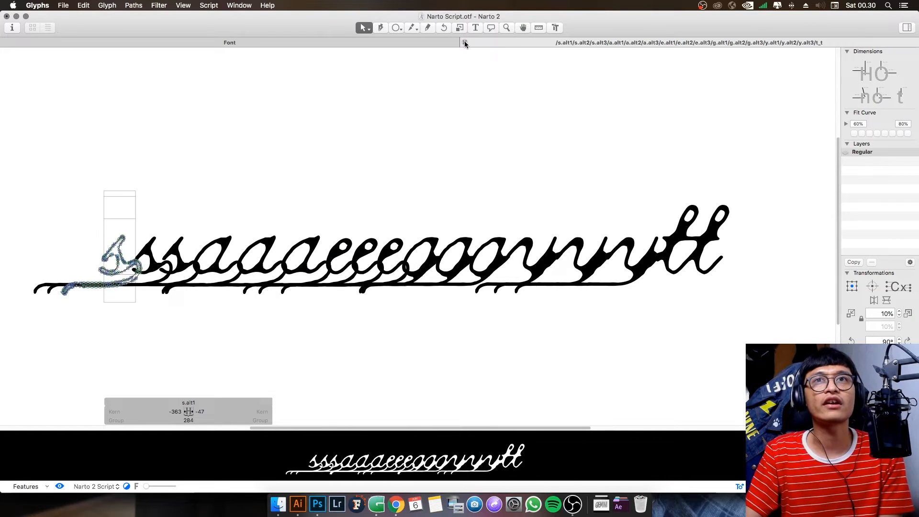
pyautogui.scroll(3, 275, 268)
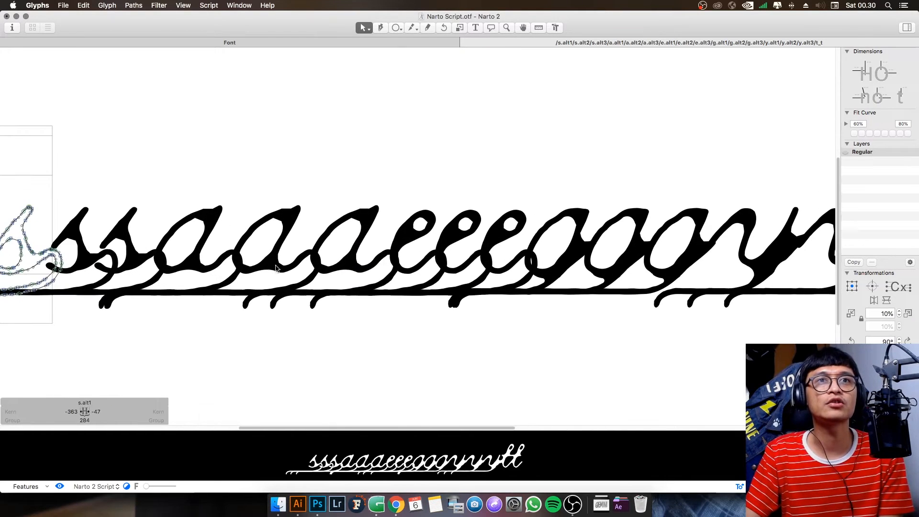
# - Close the alternates edit view and the open Narto font files
pyautogui.click(465, 42)
pyautogui.click(487, 369)
pyautogui.scroll(5, 630, 412)
pyautogui.press('super+w')
pyautogui.click(440, 86)
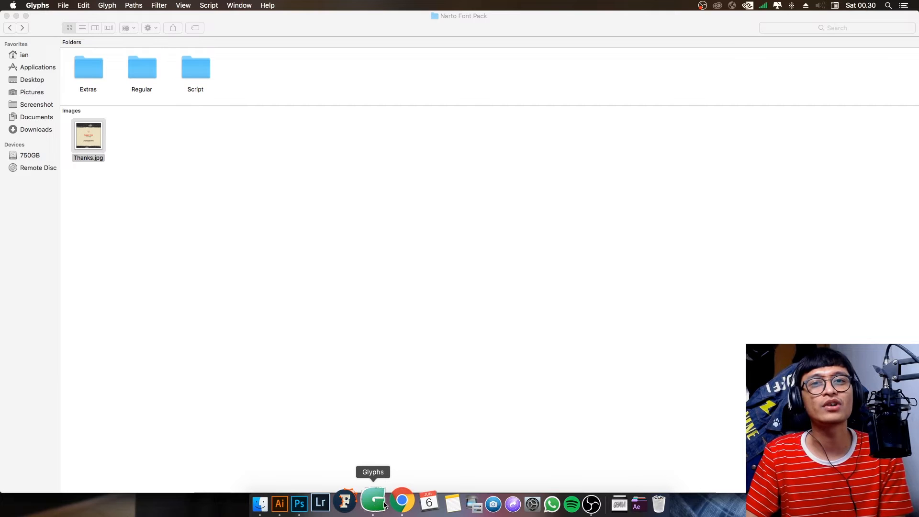
# - Switch to Illustrator and add a point-text line reading NARTO to the blank artboard
pyautogui.click(299, 503)
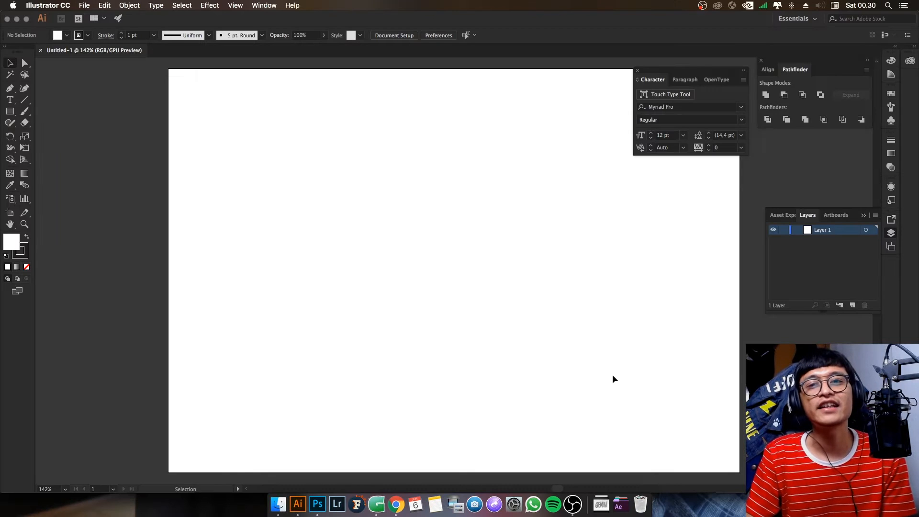
pyautogui.moveTo(512, 242); pyautogui.dragTo(406, 238)
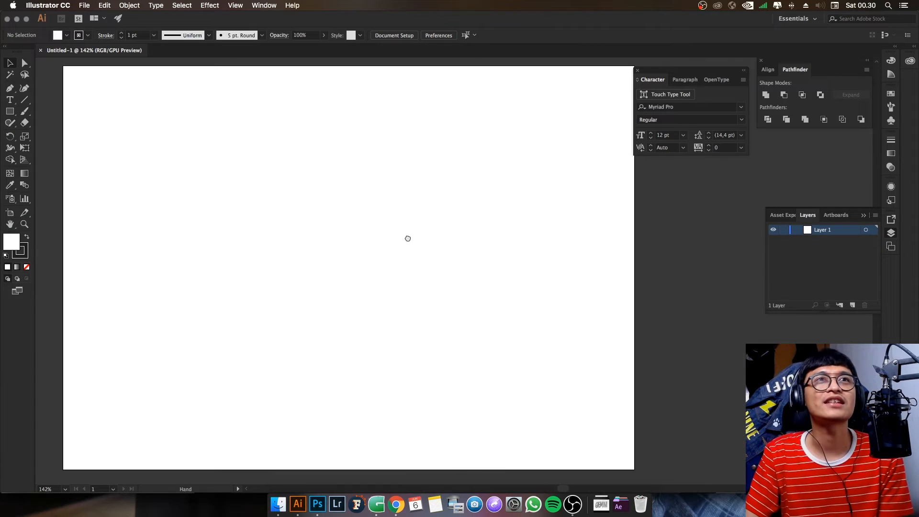
pyautogui.scroll(2, 318, 207)
pyautogui.moveTo(260, 231); pyautogui.dragTo(315, 240)
pyautogui.press('t')
pyautogui.click(295, 249)
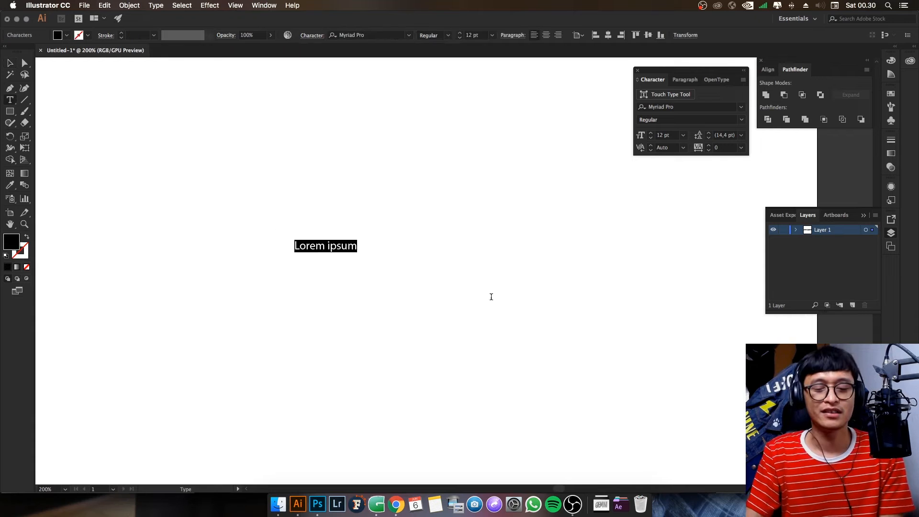
pyautogui.write('NARTO')
# - Set the font of the whole NARTO text to Narto Regular
pyautogui.press('super+a')
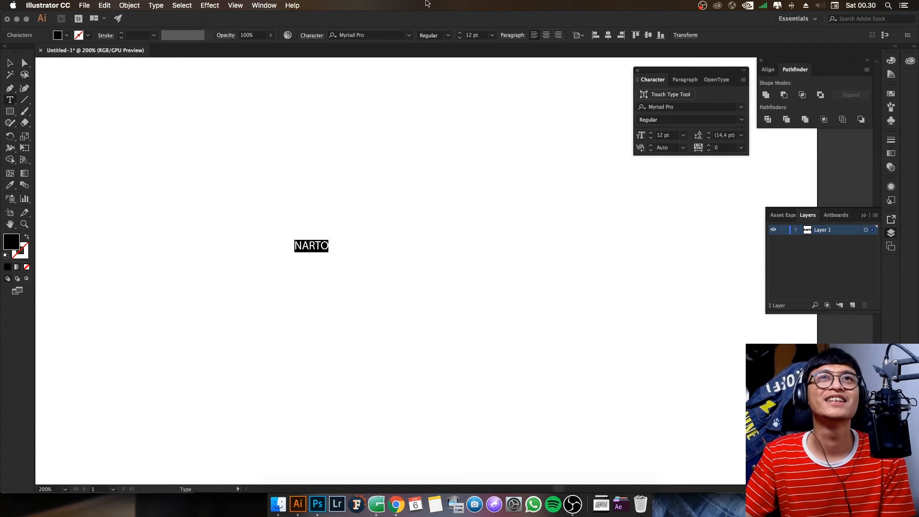
pyautogui.click(383, 36)
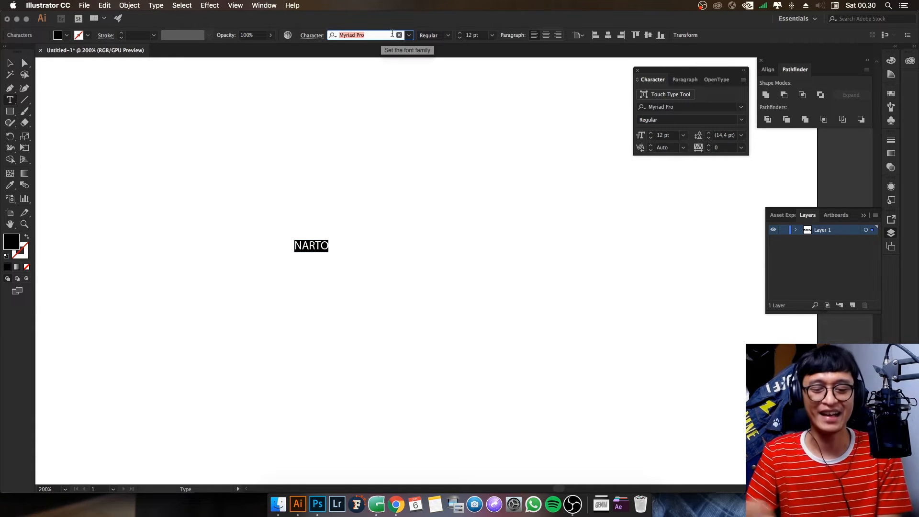
pyautogui.write('narto')
pyautogui.click(417, 63)
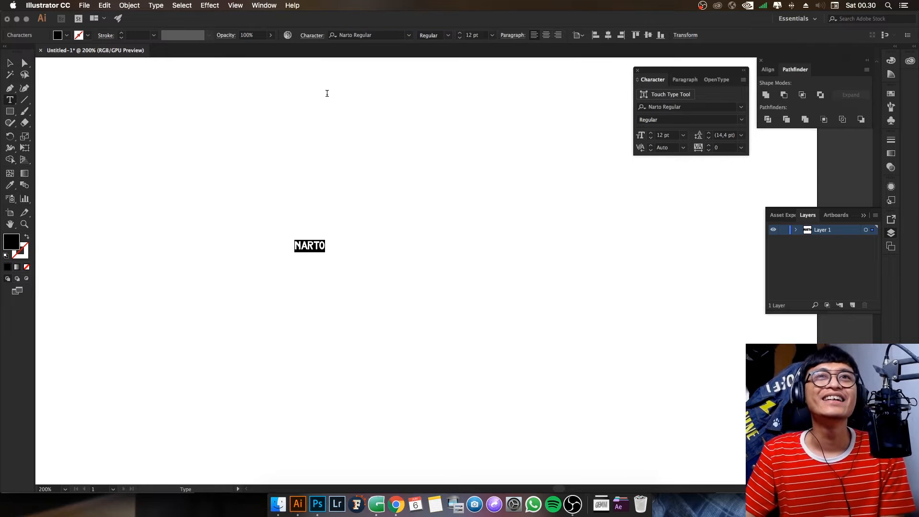
# - Enlarge the NARTO text to about 98.5 pt and place a copy of it directly below
pyautogui.press('Escape')
pyautogui.moveTo(325, 256); pyautogui.dragTo(545, 353)
pyautogui.moveTo(434, 286); pyautogui.dragTo(324, 304)
# - Set the font of the lower NARTO copy to Narto Script and deselect it
pyautogui.doubleClick(371, 35)
pyautogui.press('super+a')
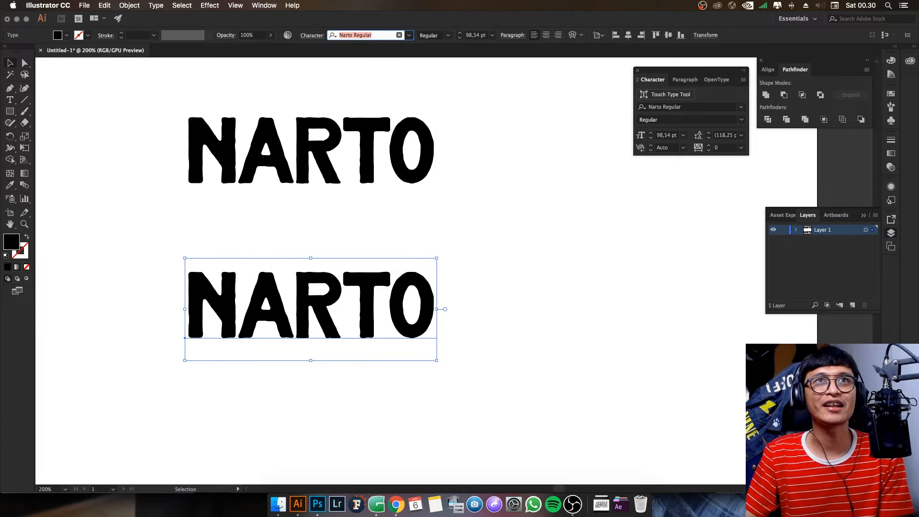
pyautogui.write('nart')
pyautogui.click(357, 73)
pyautogui.click(125, 210)
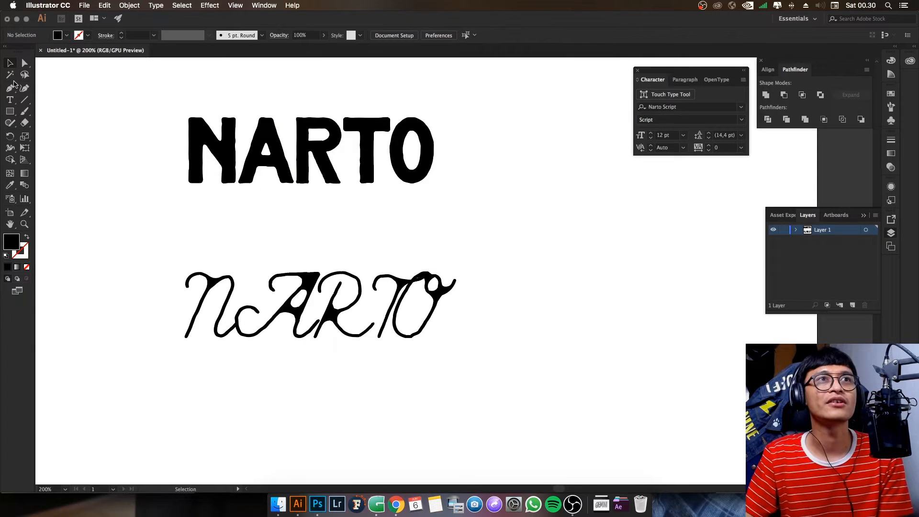
# - Replace the wording of the lower script text with Narto in mixed case
pyautogui.click(9, 99)
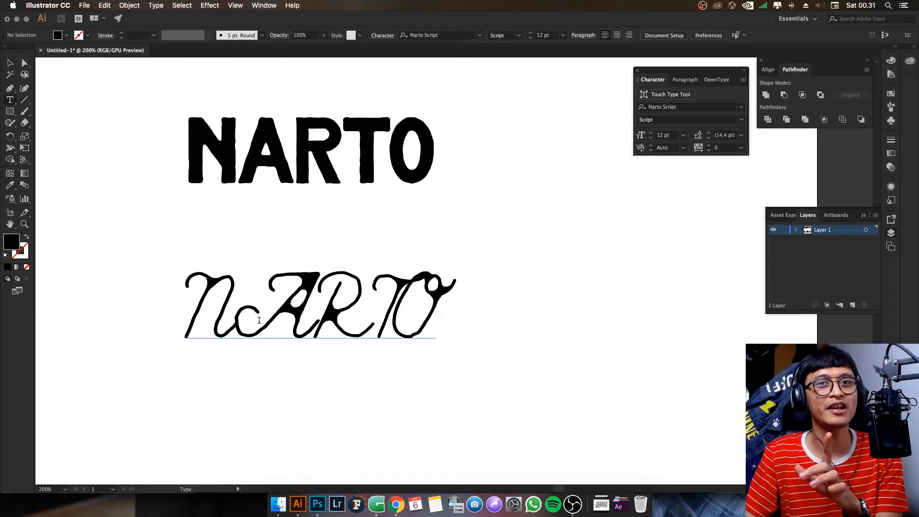
pyautogui.doubleClick(204, 315)
pyautogui.write('Narto')
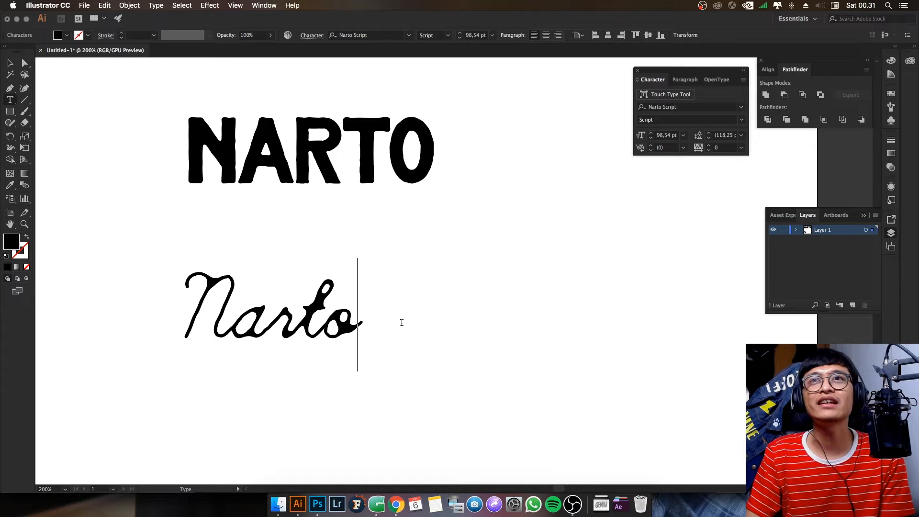
# - Turn on OpenType stylistic alternates for the final o of the script word and append an e after it
pyautogui.moveTo(706, 70); pyautogui.dragTo(537, 221)
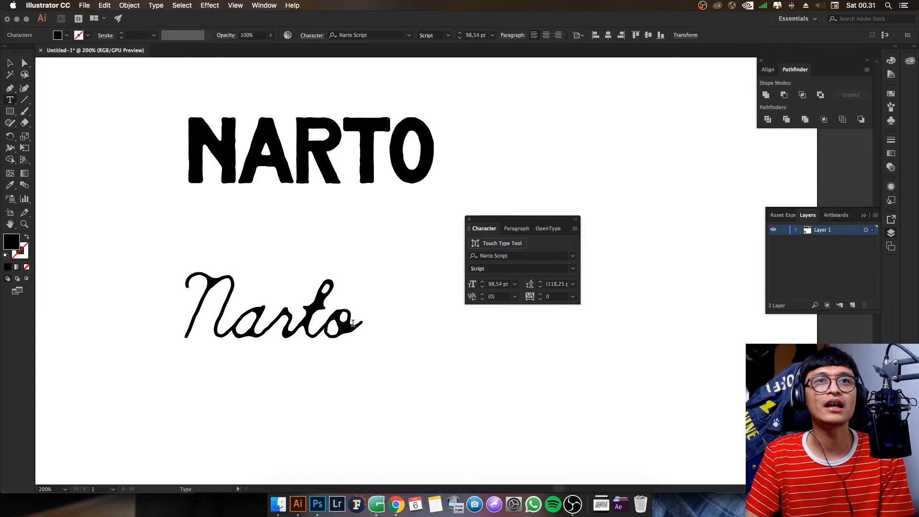
pyautogui.moveTo(354, 324); pyautogui.dragTo(337, 324)
pyautogui.click(549, 229)
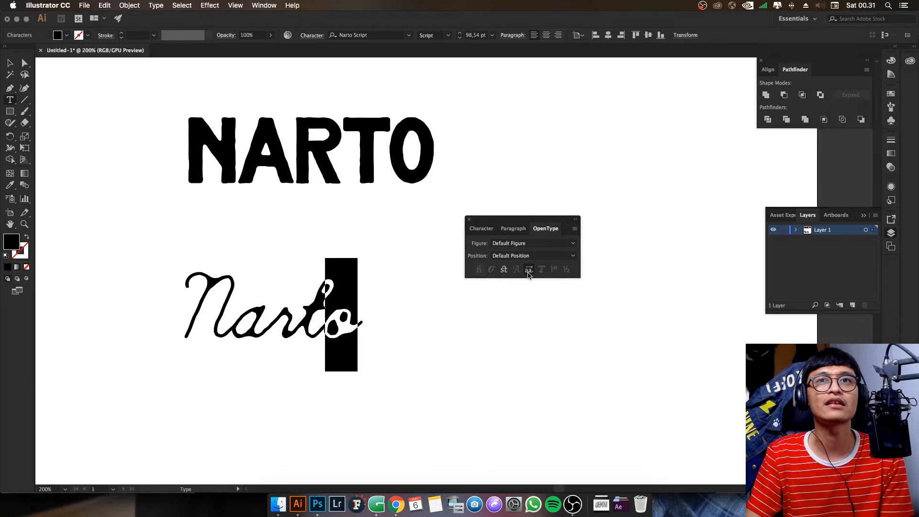
pyautogui.click(365, 322)
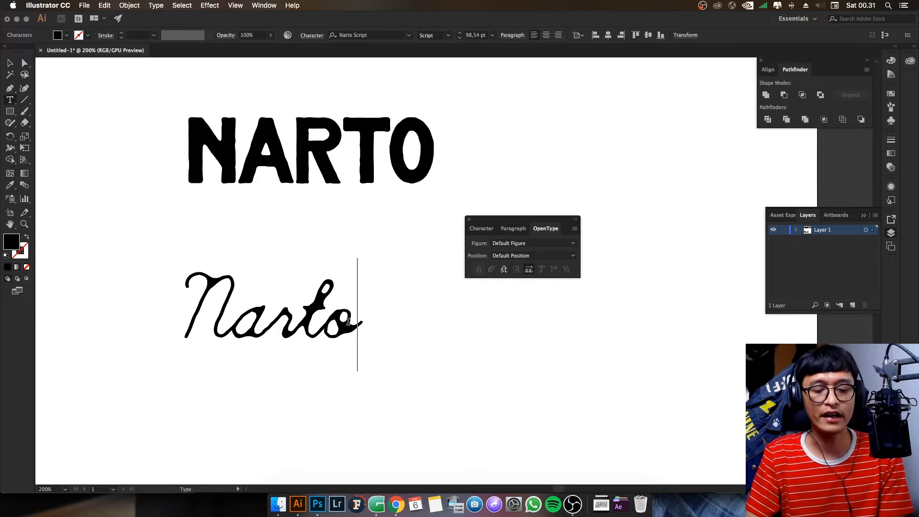
pyautogui.write('e')
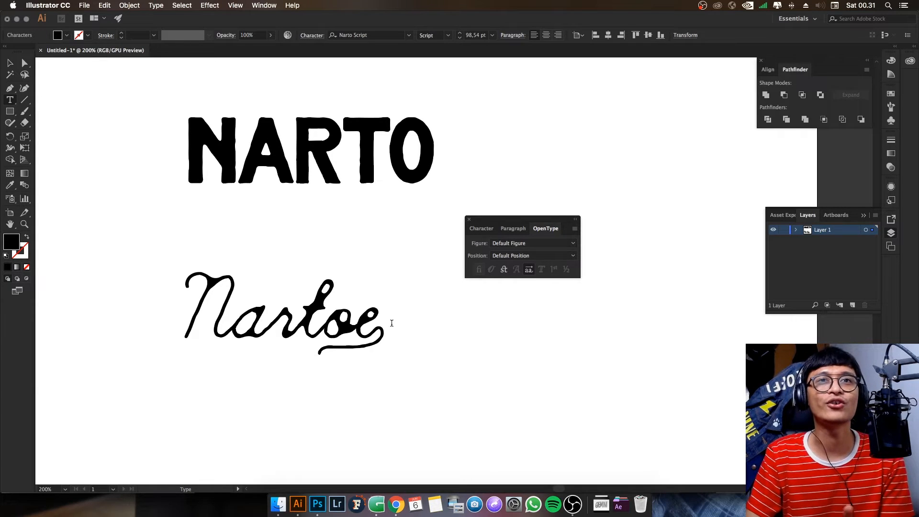
# - Turn off stylistic alternates for the script word's final e and reselect that letter to bring up its alternate glyphs
pyautogui.hotkey('shift', 'Left')
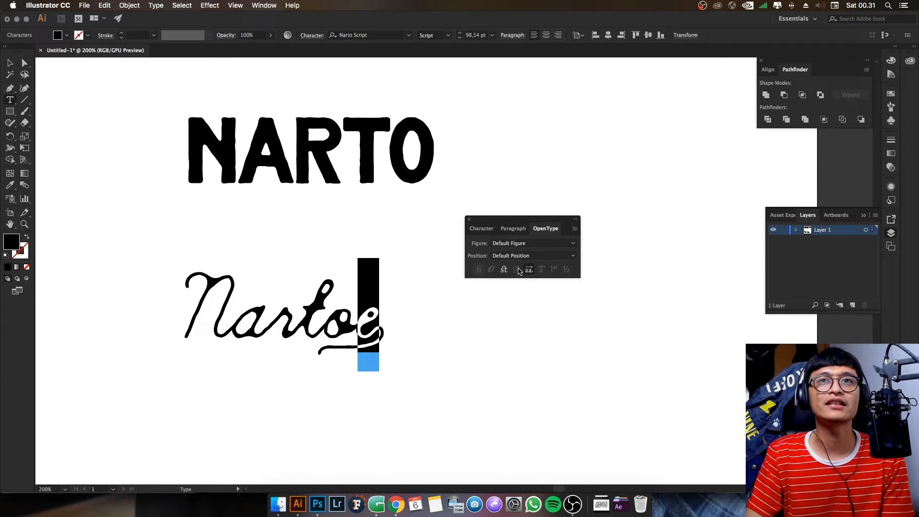
pyautogui.click(529, 269)
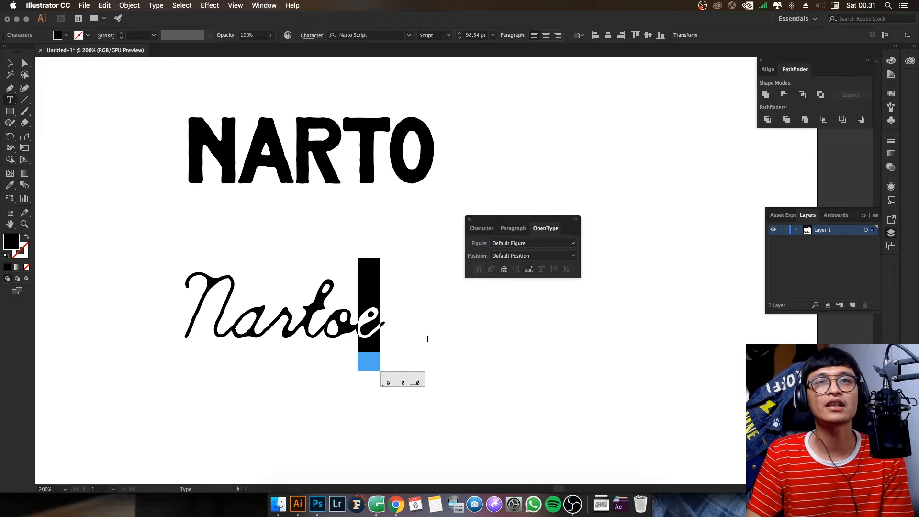
pyautogui.moveTo(500, 219); pyautogui.dragTo(627, 216)
pyautogui.click(416, 341)
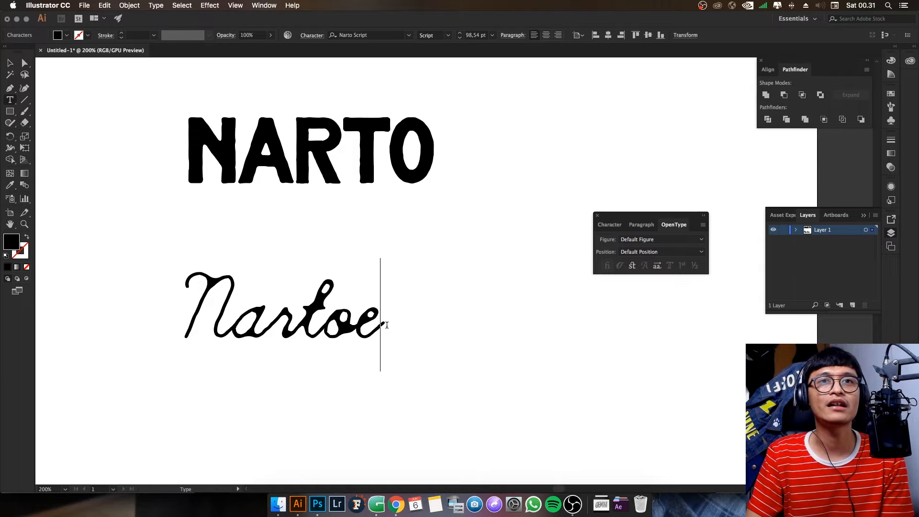
pyautogui.moveTo(381, 318); pyautogui.dragTo(359, 319)
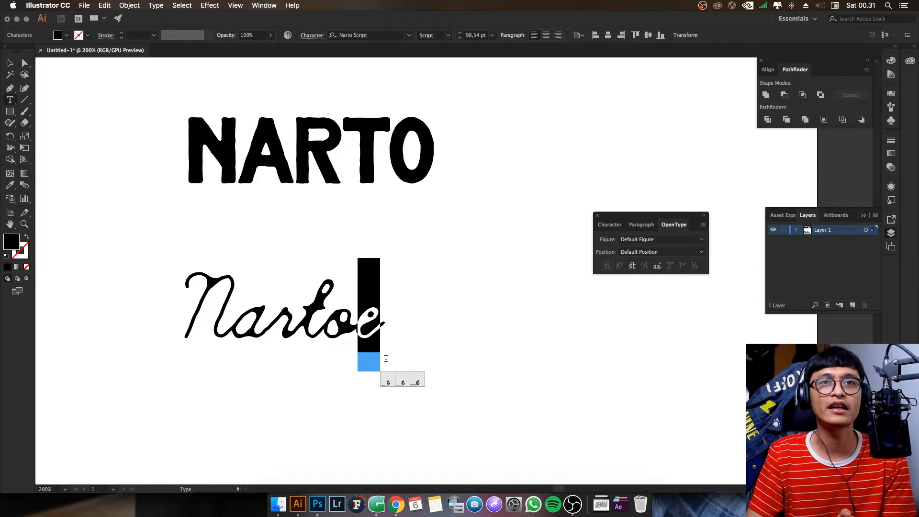
# - Swap the script word's final e for the alternate with the longest underline swash and place the word beside the NARTO text
pyautogui.click(388, 382)
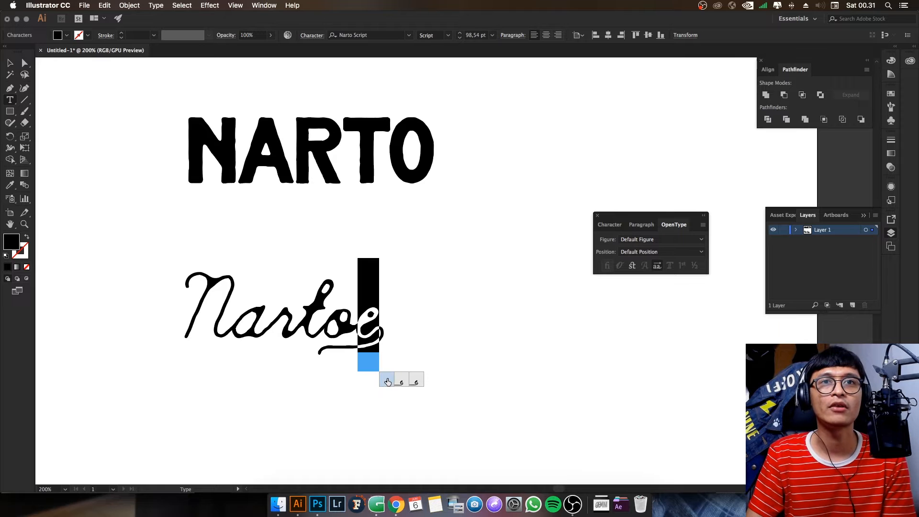
pyautogui.click(414, 382)
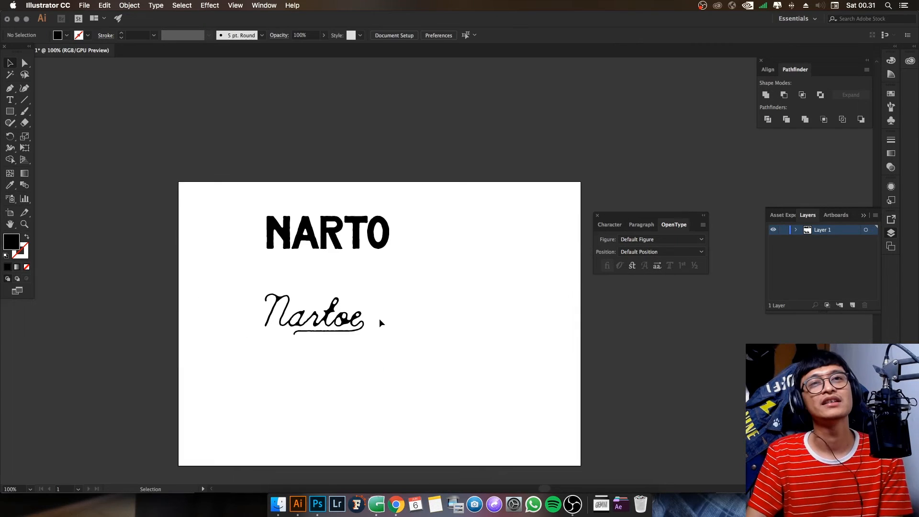
pyautogui.moveTo(358, 307); pyautogui.dragTo(490, 228)
pyautogui.click(484, 292)
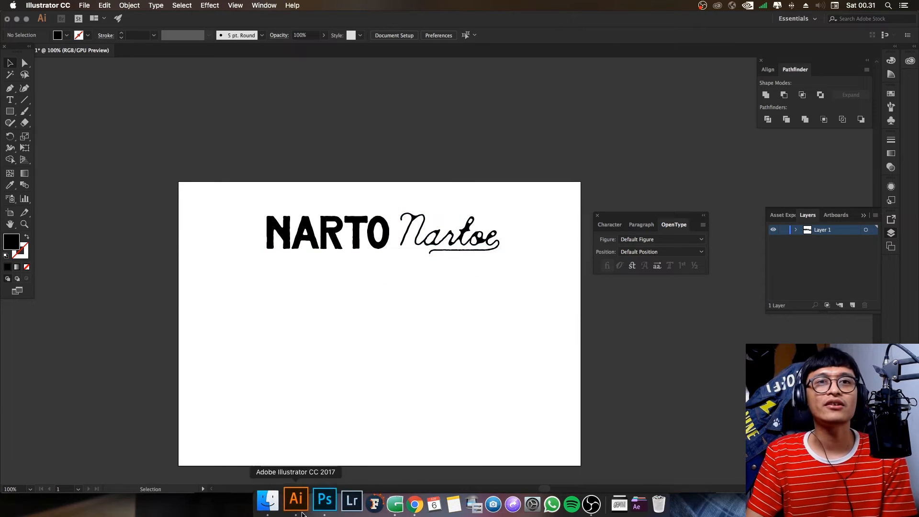
# - Switch to Finder and open illustrations.ai from the Extras folder
pyautogui.click(277, 505)
pyautogui.click(181, 150)
pyautogui.doubleClick(94, 79)
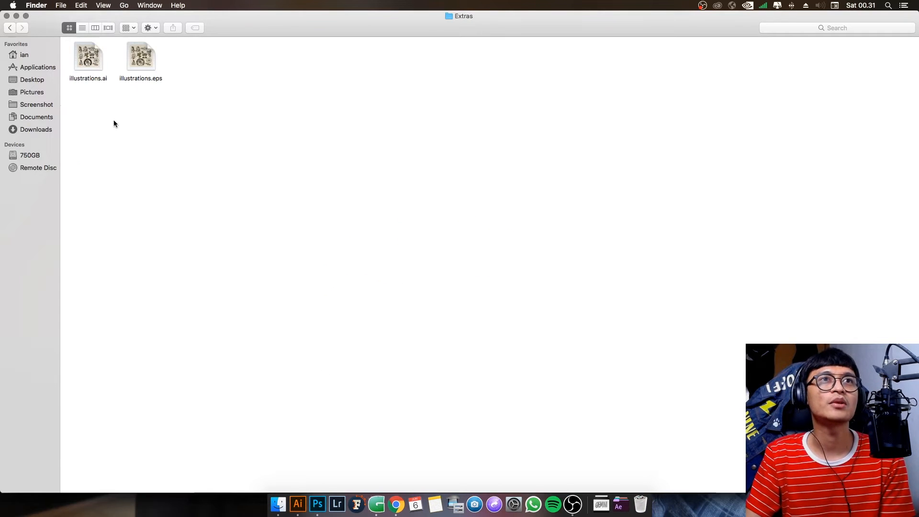
pyautogui.doubleClick(100, 56)
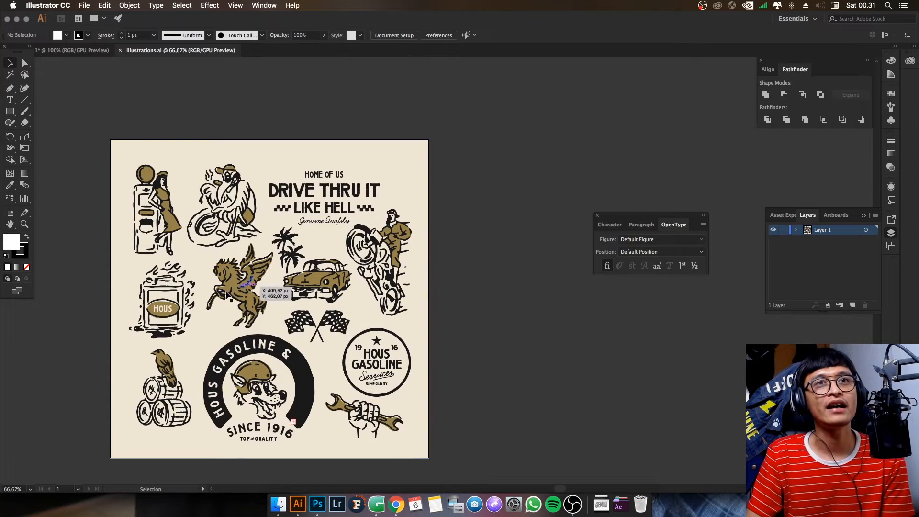
# - Examine the winged horse and the woman at the gas pump up close on the illustration sheet
pyautogui.moveTo(255, 287); pyautogui.dragTo(371, 274)
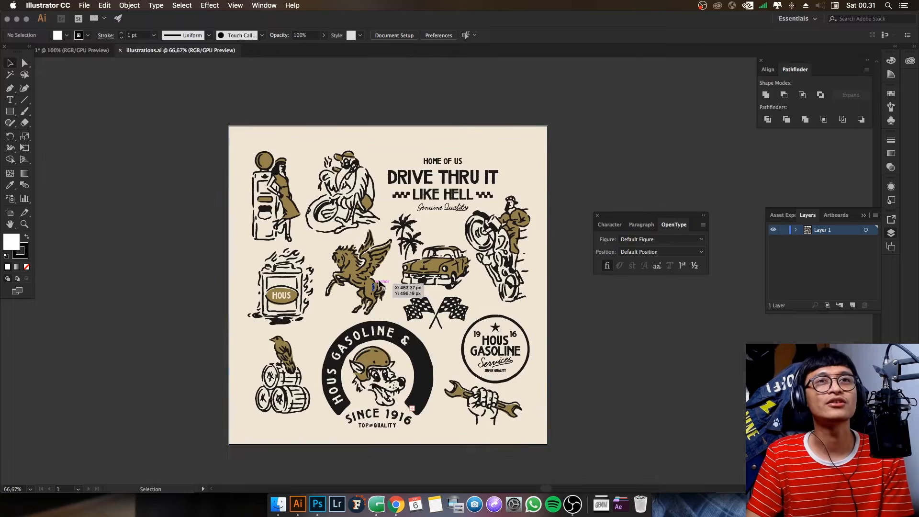
pyautogui.scroll(3, 371, 274)
pyautogui.scroll(2, 372, 274)
pyautogui.moveTo(155, 264); pyautogui.dragTo(290, 284)
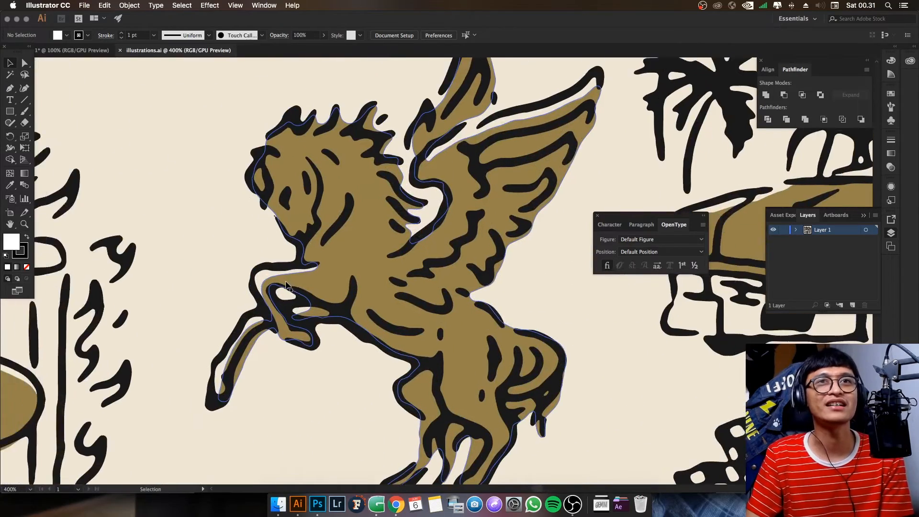
pyautogui.scroll(-2, 289, 282)
pyautogui.moveTo(208, 259); pyautogui.dragTo(312, 377)
pyautogui.moveTo(290, 295); pyautogui.dragTo(300, 322)
pyautogui.scroll(2, 179, 165)
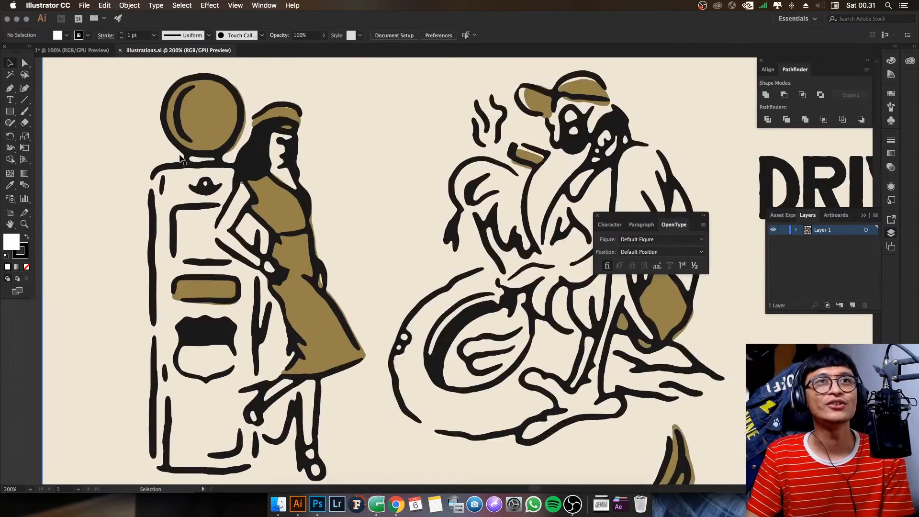
pyautogui.moveTo(322, 249); pyautogui.dragTo(348, 130)
pyautogui.moveTo(353, 232); pyautogui.dragTo(399, 220)
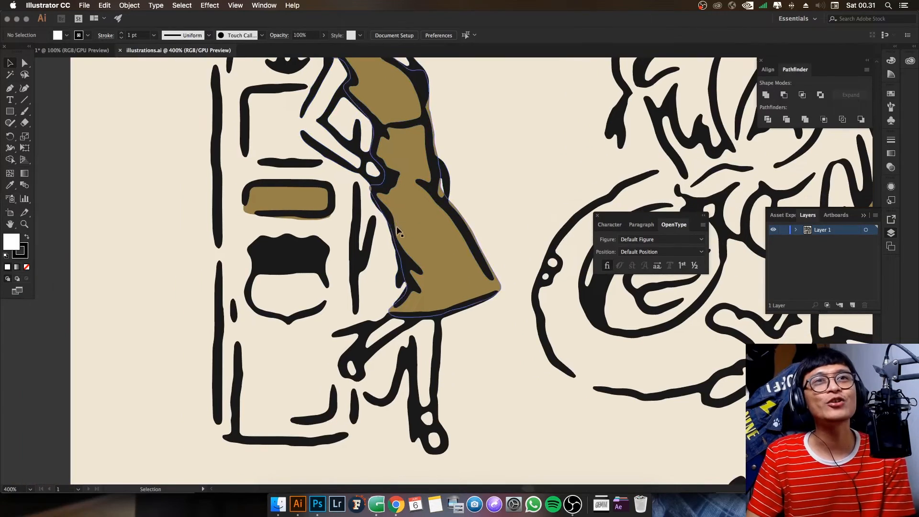
pyautogui.scroll(-1, 408, 278)
# - Examine the vintage car, racing flags and badge artwork, then the illustration sheet as a whole
pyautogui.moveTo(406, 180); pyautogui.dragTo(223, 256)
pyautogui.press('super+z')
pyautogui.click(475, 213)
pyautogui.scroll(-2, 473, 213)
pyautogui.moveTo(821, 424); pyautogui.dragTo(425, 220)
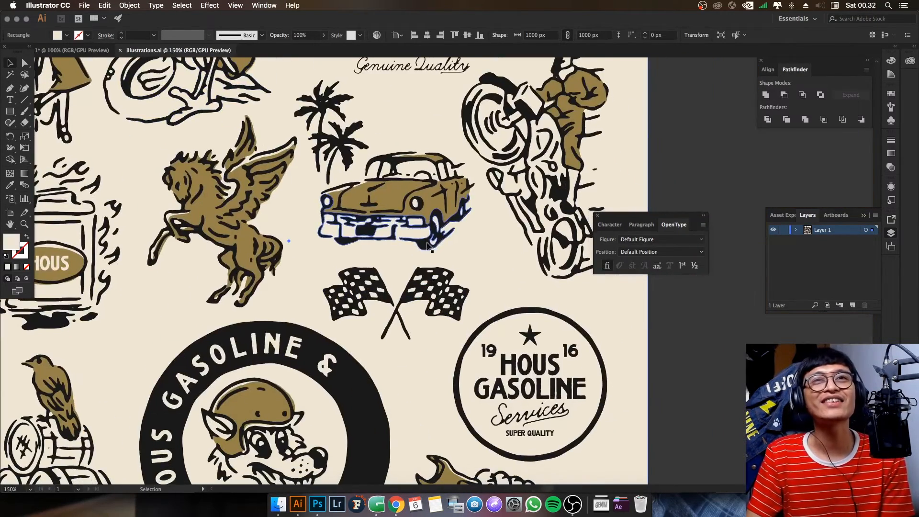
pyautogui.scroll(-3, 505, 243)
pyautogui.hscroll(-2, 505, 243)
pyautogui.scroll(3, 355, 258)
pyautogui.scroll(-4, 378, 258)
pyautogui.hscroll(-1, 378, 260)
pyautogui.scroll(3, 367, 278)
pyautogui.scroll(-5, 368, 279)
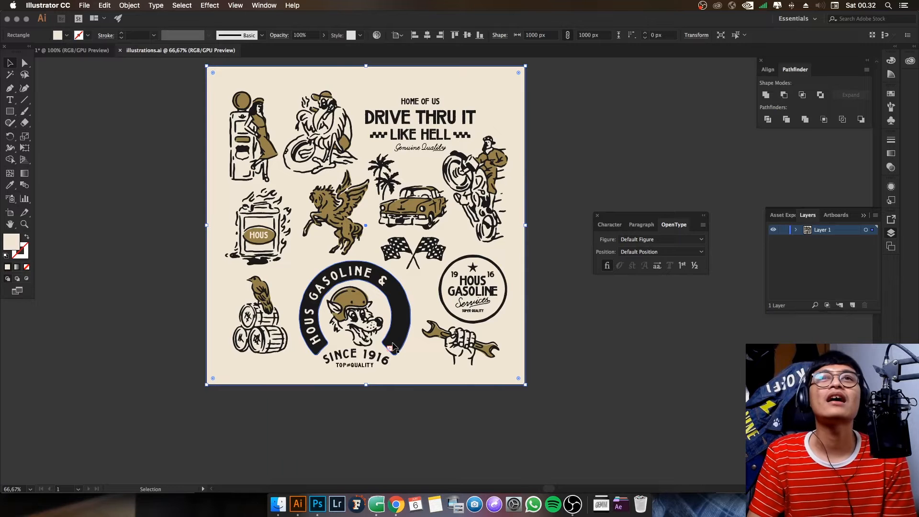
# - Examine the arched HOUS GASOLINE badge with the helmeted dog and the wrench illustration
pyautogui.click(530, 334)
pyautogui.moveTo(517, 346); pyautogui.dragTo(708, 390)
pyautogui.press('super+z')
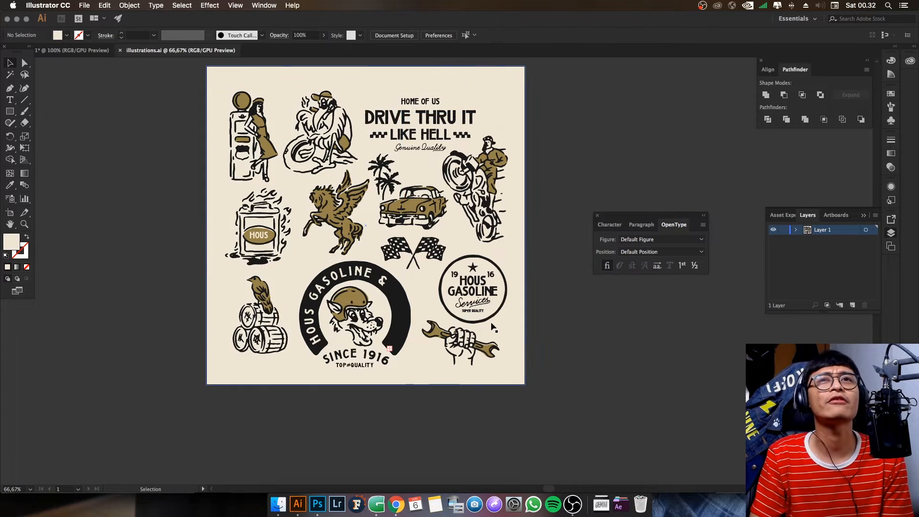
pyautogui.scroll(4, 391, 311)
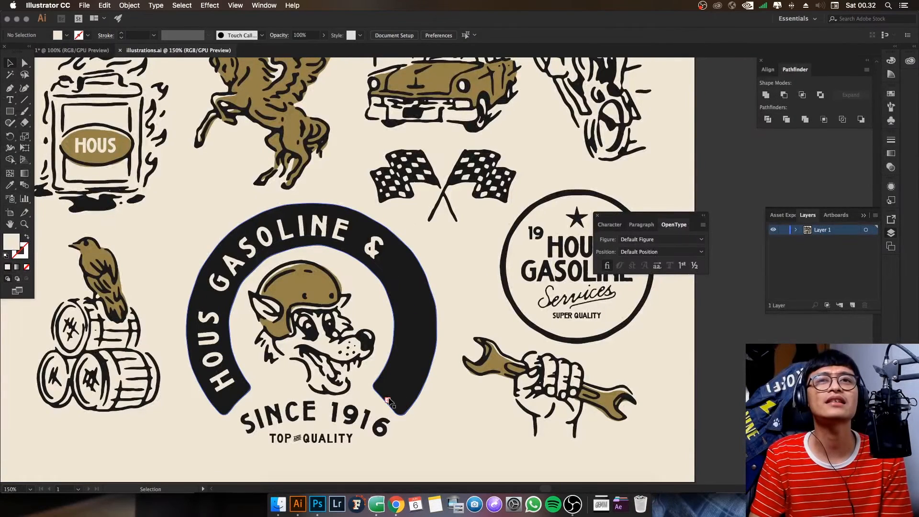
pyautogui.scroll(-2, 392, 284)
pyautogui.moveTo(428, 215); pyautogui.dragTo(404, 280)
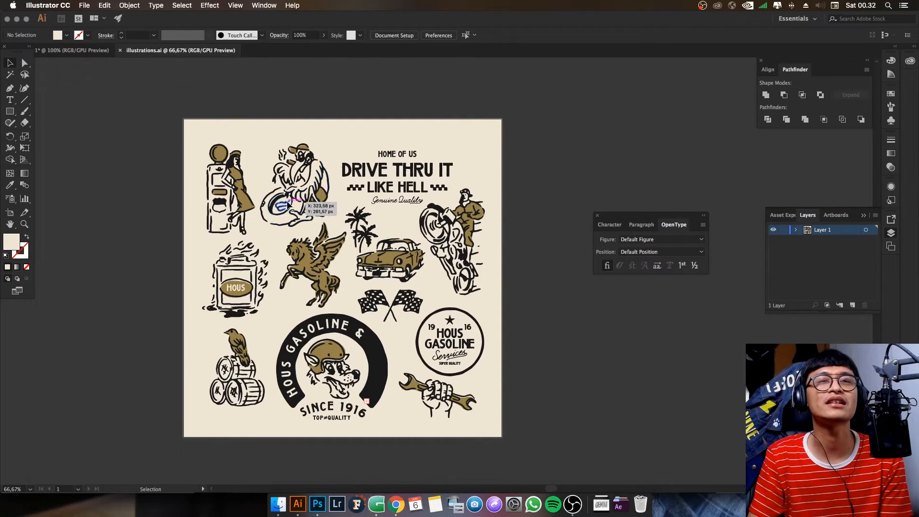
# - Select the illustration of the man with the wheel to inspect its paths, and clear the selection
pyautogui.scroll(3, 332, 202)
pyautogui.click(381, 188)
pyautogui.scroll(-5, 337, 280)
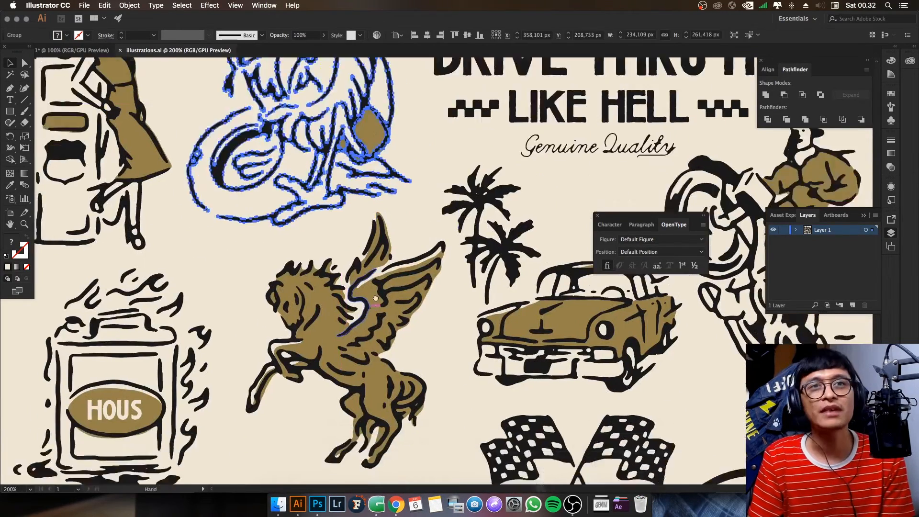
pyautogui.click(307, 294)
pyautogui.scroll(-5, 314, 330)
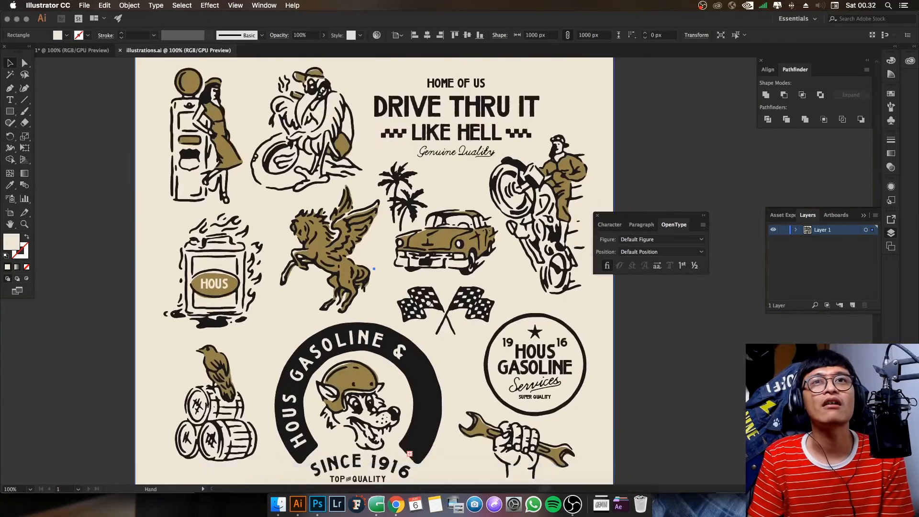
pyautogui.click(621, 310)
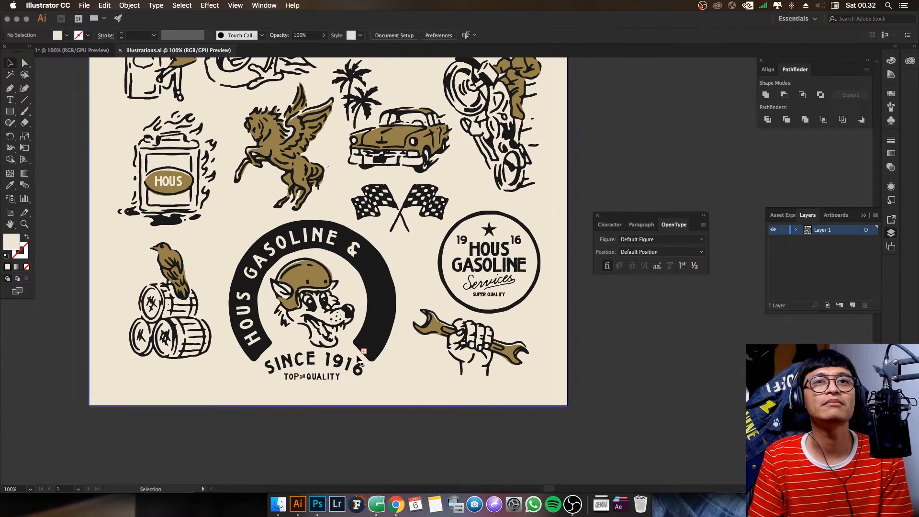
# - Examine the upper illustrations and lettering, including a close view of the winged horse and car
pyautogui.moveTo(384, 276); pyautogui.dragTo(397, 267)
pyautogui.press('super+z')
pyautogui.click(632, 328)
pyautogui.moveTo(451, 236); pyautogui.dragTo(465, 332)
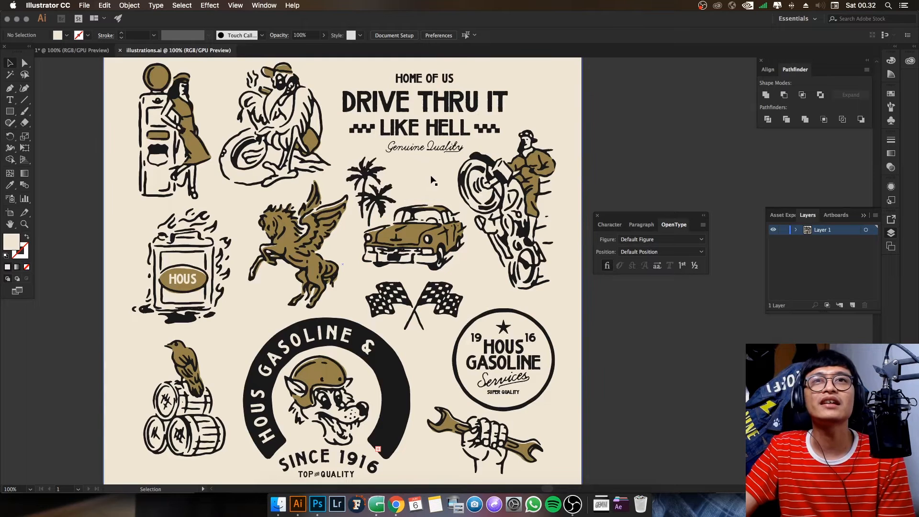
pyautogui.scroll(1, 433, 181)
pyautogui.scroll(1, 433, 181)
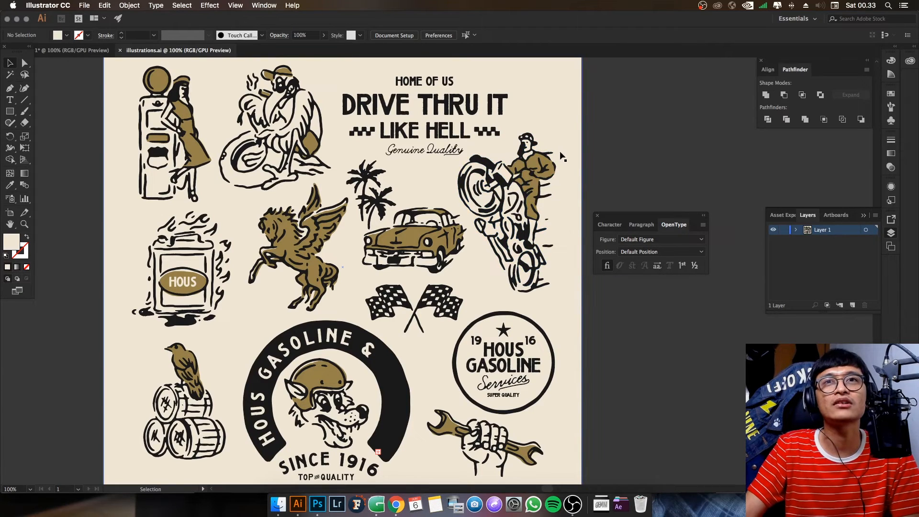
pyautogui.scroll(-2, 311, 223)
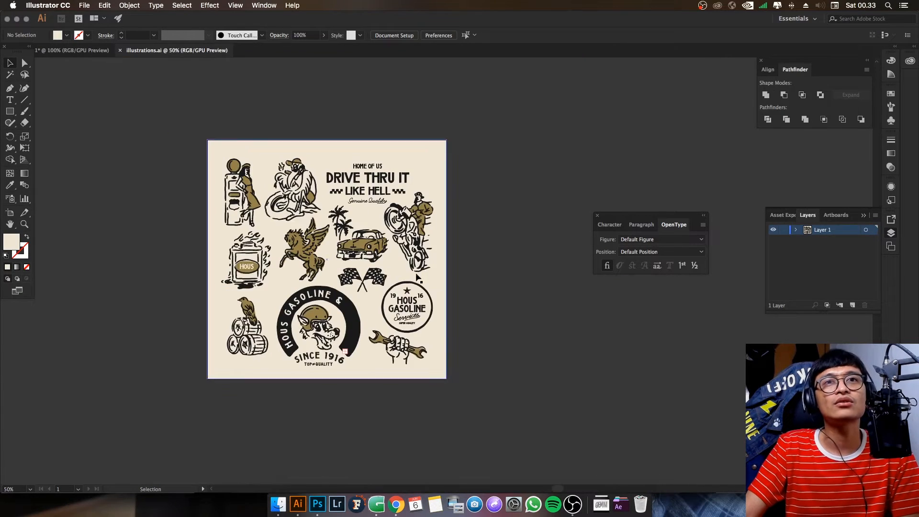
pyautogui.scroll(5, 338, 245)
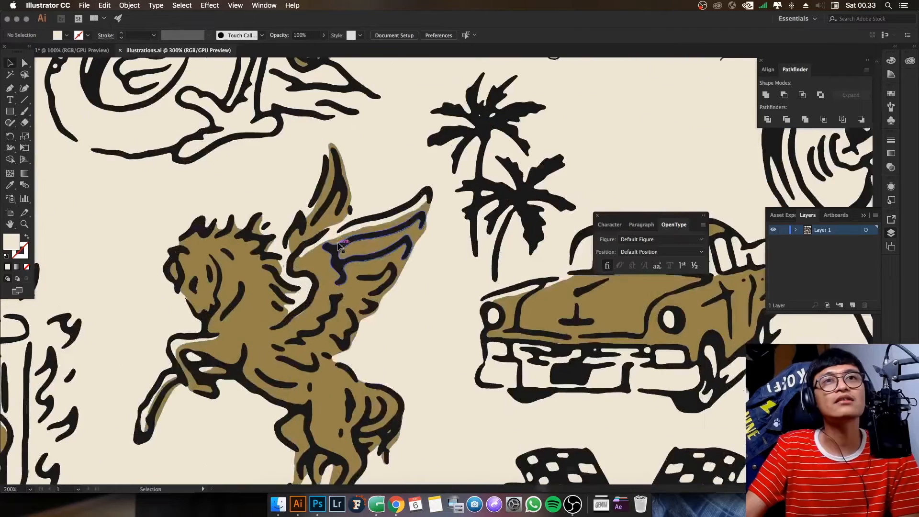
pyautogui.scroll(-5, 339, 246)
pyautogui.scroll(-1, 309, 284)
pyautogui.scroll(-3, 332, 288)
# - Examine the car-and-palm-trees group, the oil can, the bird on barrels and the dog badge
pyautogui.click(368, 290)
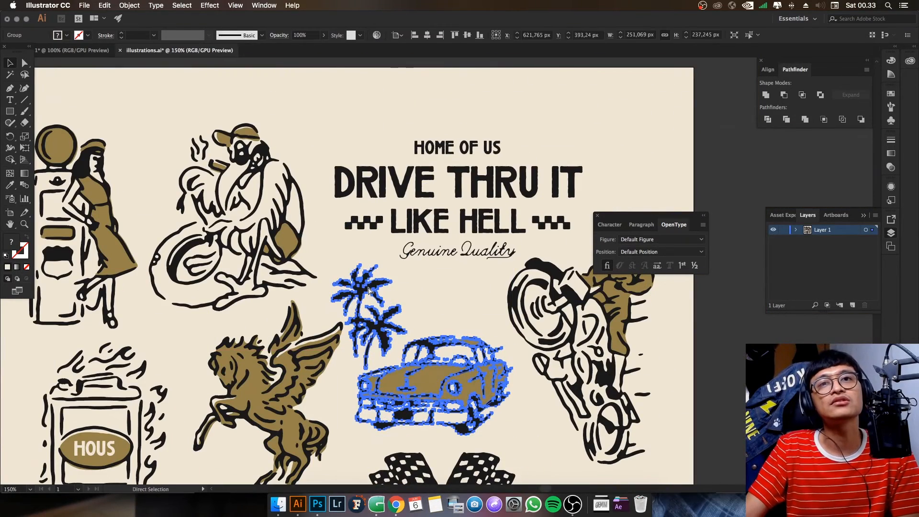
pyautogui.press('super+z')
pyautogui.click(461, 293)
pyautogui.scroll(-1, 461, 293)
pyautogui.moveTo(436, 345); pyautogui.dragTo(423, 226)
pyautogui.scroll(1, 481, 368)
pyautogui.moveTo(480, 368); pyautogui.dragTo(462, 271)
pyautogui.moveTo(442, 314); pyautogui.dragTo(477, 305)
pyautogui.moveTo(223, 289); pyautogui.dragTo(293, 362)
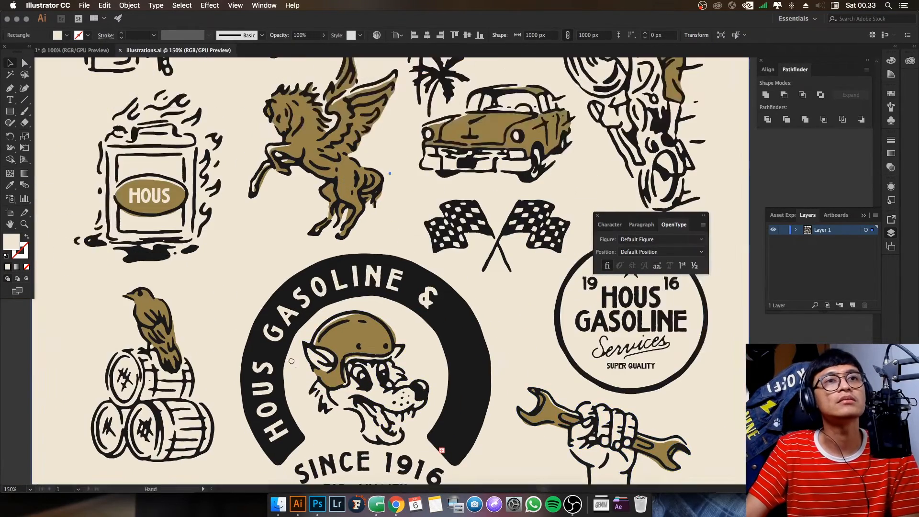
pyautogui.scroll(-1, 292, 362)
pyautogui.moveTo(287, 276); pyautogui.dragTo(250, 349)
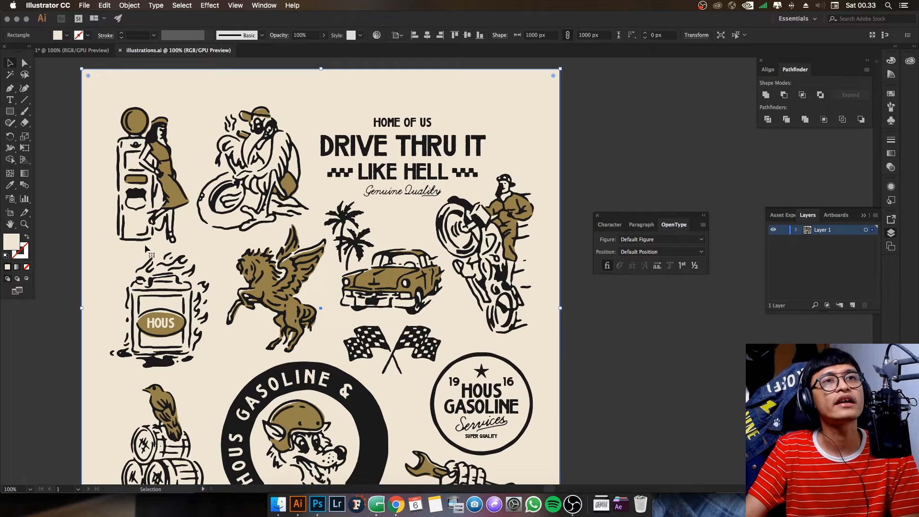
pyautogui.scroll(-2, 266, 262)
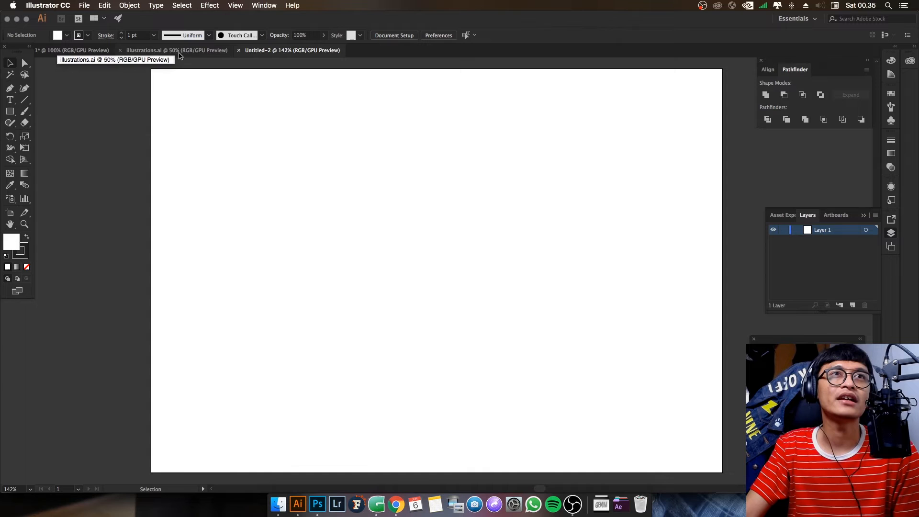
# - Copy the car with palm trees from illustrations.ai into the Untitled-2 document
pyautogui.click(160, 52)
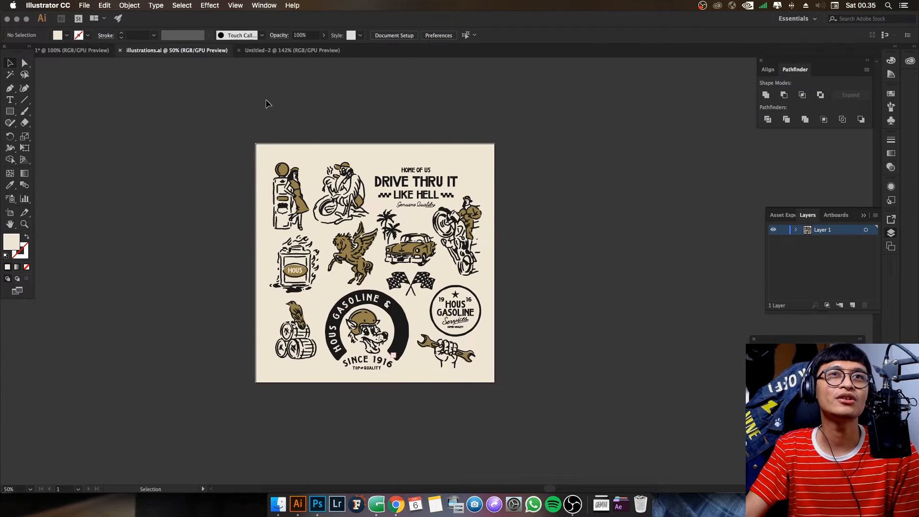
pyautogui.scroll(3, 374, 227)
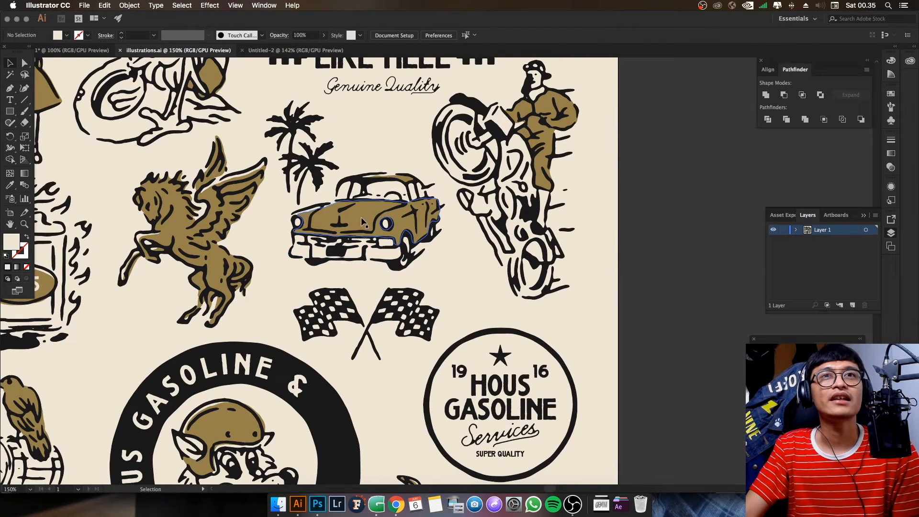
pyautogui.click(361, 217)
pyautogui.press('a')
pyautogui.press('super+c')
pyautogui.click(261, 50)
pyautogui.press('v')
pyautogui.press('super+v')
pyautogui.click(638, 222)
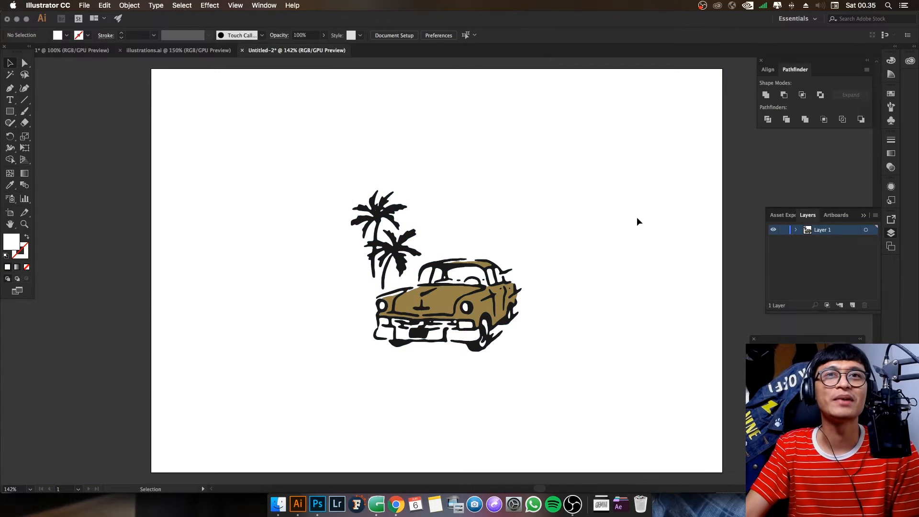
# - Copy both Narto texts from the first document into Untitled-2 and place them above the car
pyautogui.hotkey('ctrl', 'Tab')
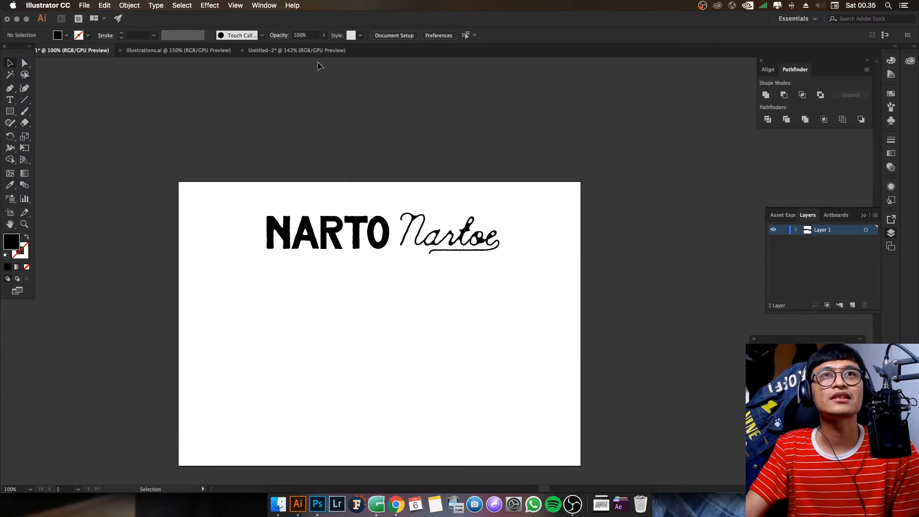
pyautogui.press('super+a')
pyautogui.press('super+c')
pyautogui.hotkey('ctrl', 'Tab')
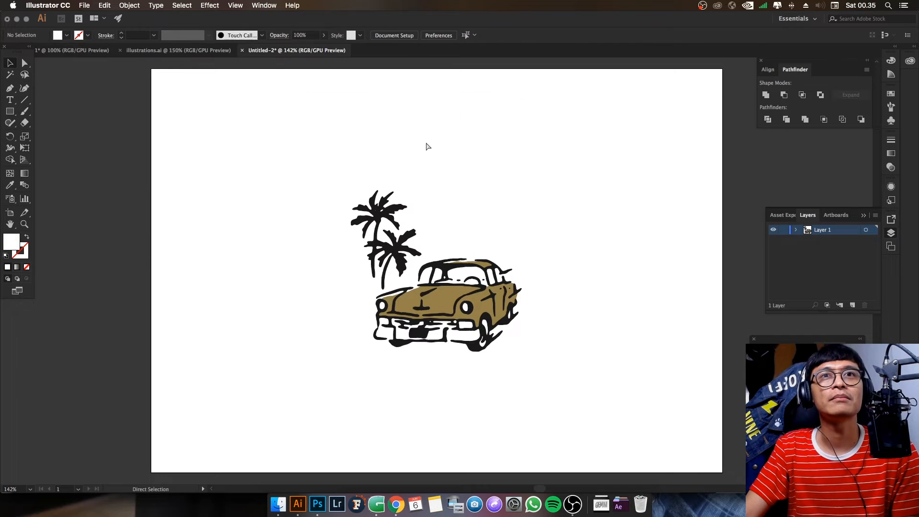
pyautogui.press('super+v')
pyautogui.moveTo(460, 263); pyautogui.dragTo(450, 127)
pyautogui.click(640, 171)
# - Replace the script Nartoe text with "Special Quality"
pyautogui.moveTo(640, 171); pyautogui.dragTo(513, 203)
pyautogui.press('super+equal')
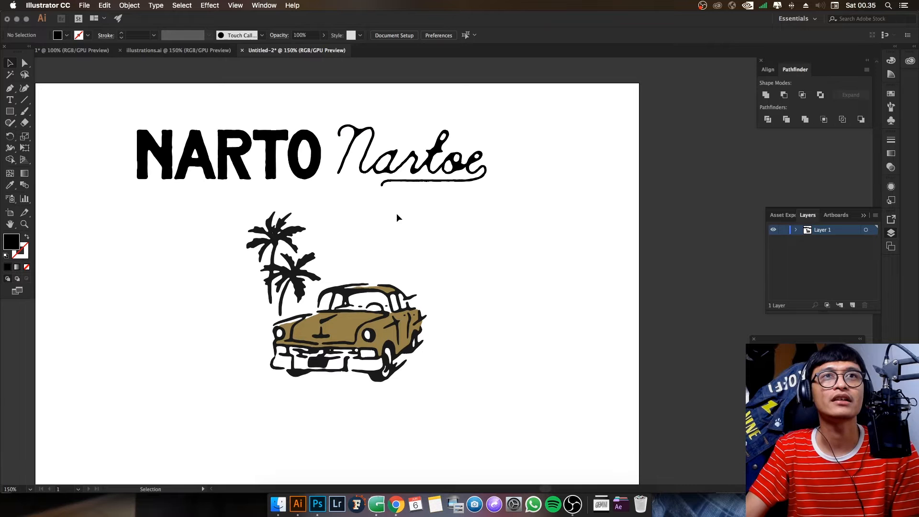
pyautogui.press('super+equal')
pyautogui.moveTo(327, 237); pyautogui.dragTo(355, 214)
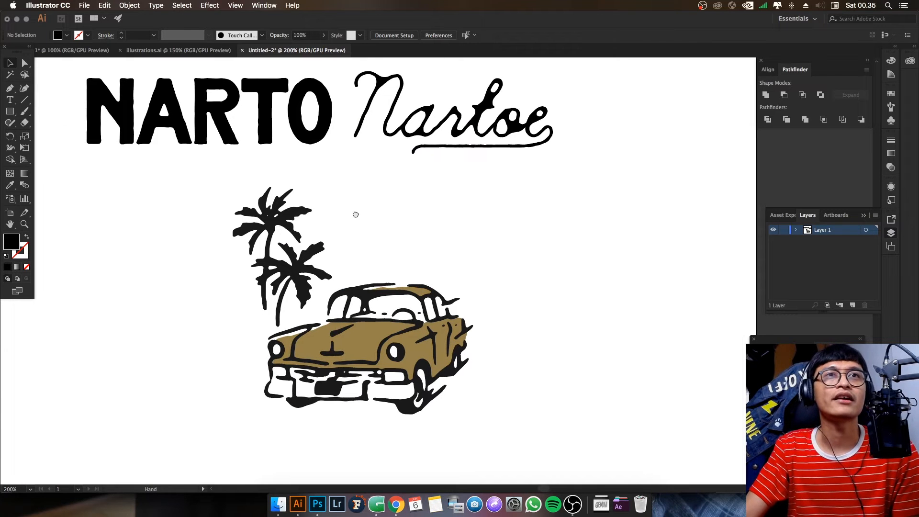
pyautogui.press('t')
pyautogui.moveTo(367, 138); pyautogui.dragTo(561, 138)
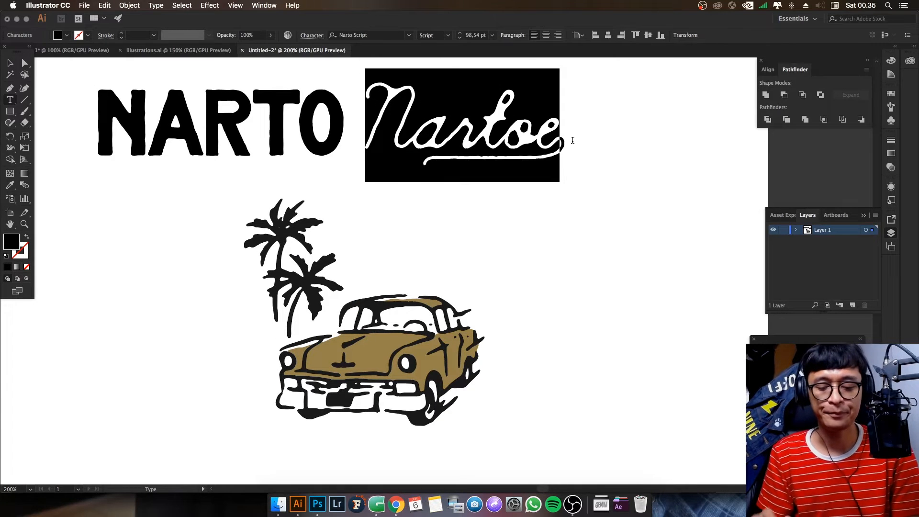
pyautogui.write('Speco')
pyautogui.press('BackSpace')
pyautogui.write('ial Qu')
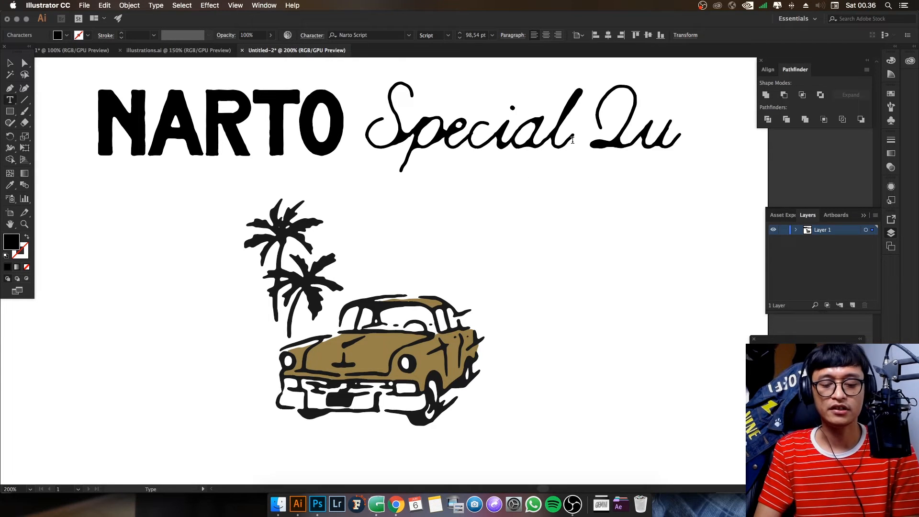
pyautogui.write('alit')
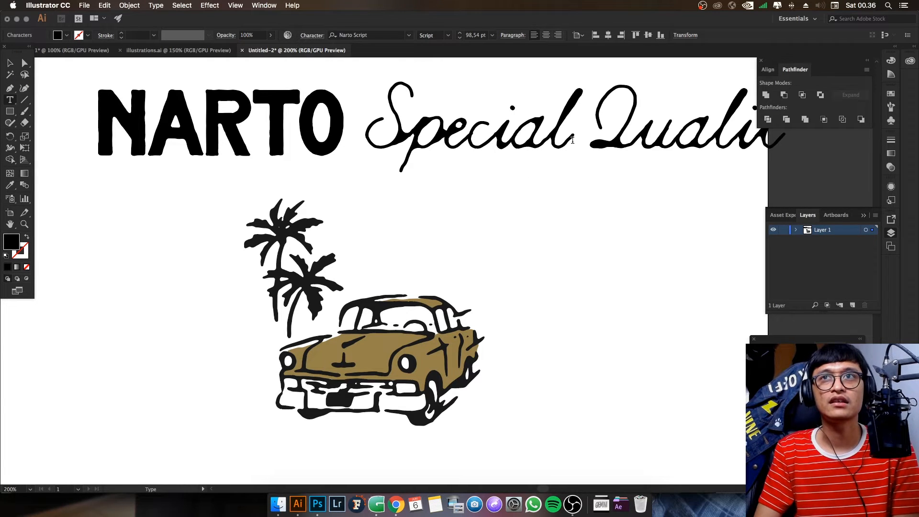
pyautogui.write('y')
pyautogui.click(10, 63)
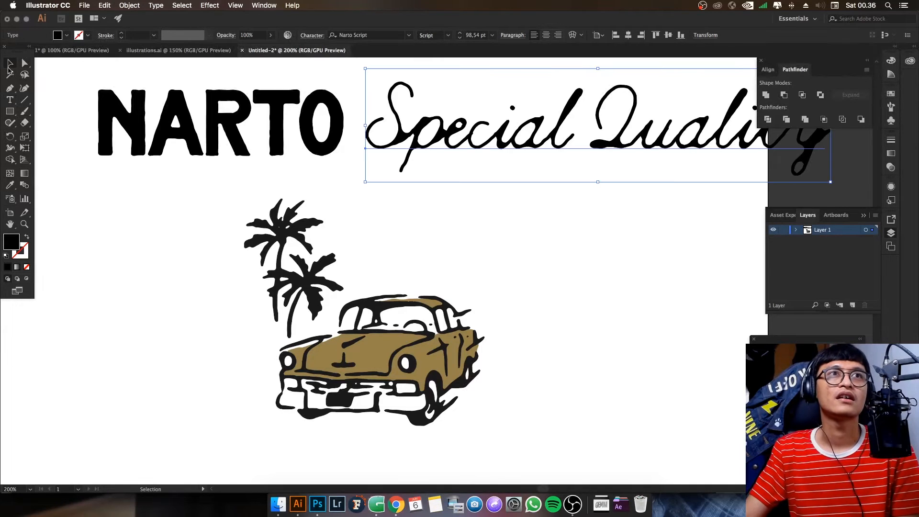
# - Move the Special Quality text below the car and give its final y the third alternate, the underline swash
pyautogui.scroll(-2, 441, 158)
pyautogui.moveTo(501, 140); pyautogui.dragTo(369, 329)
pyautogui.click(10, 99)
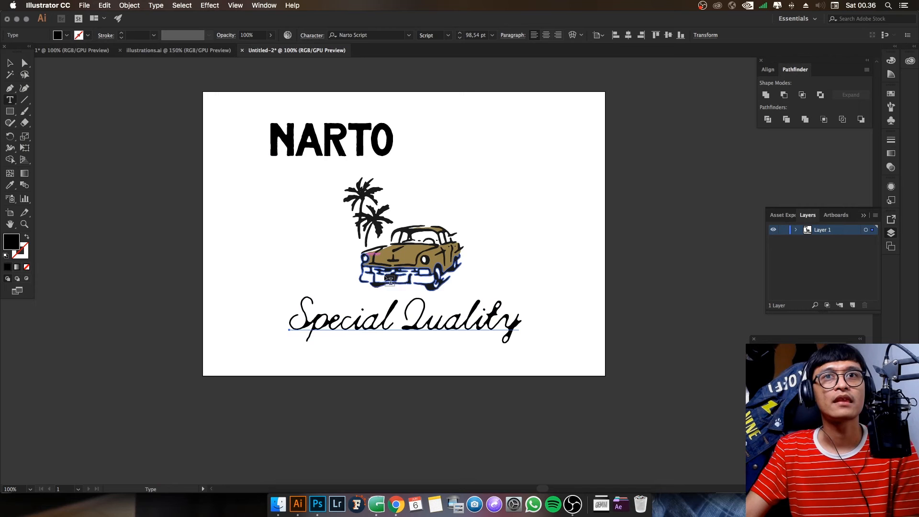
pyautogui.moveTo(502, 330); pyautogui.dragTo(523, 330)
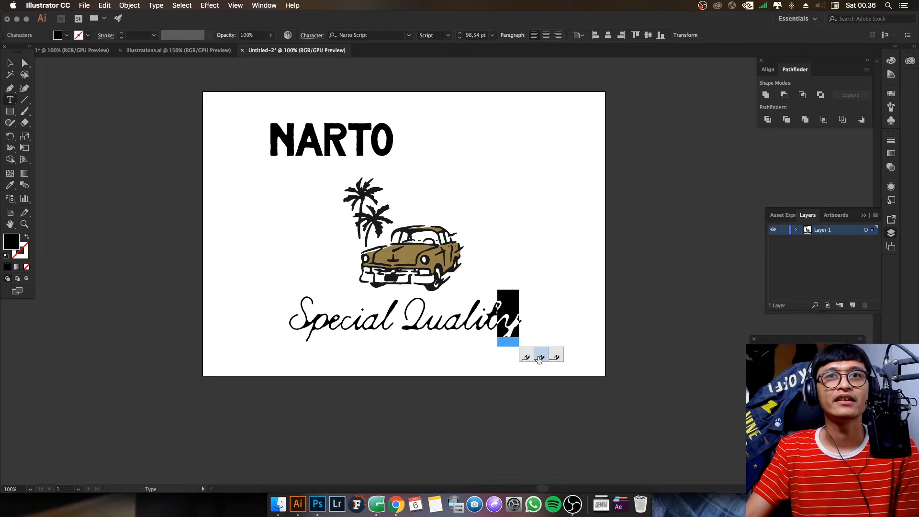
pyautogui.click(557, 358)
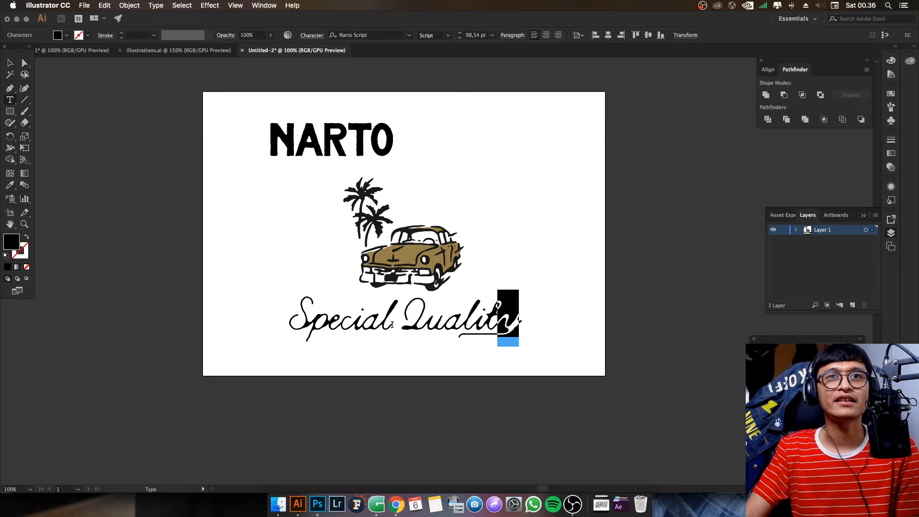
pyautogui.moveTo(391, 324); pyautogui.dragTo(380, 326)
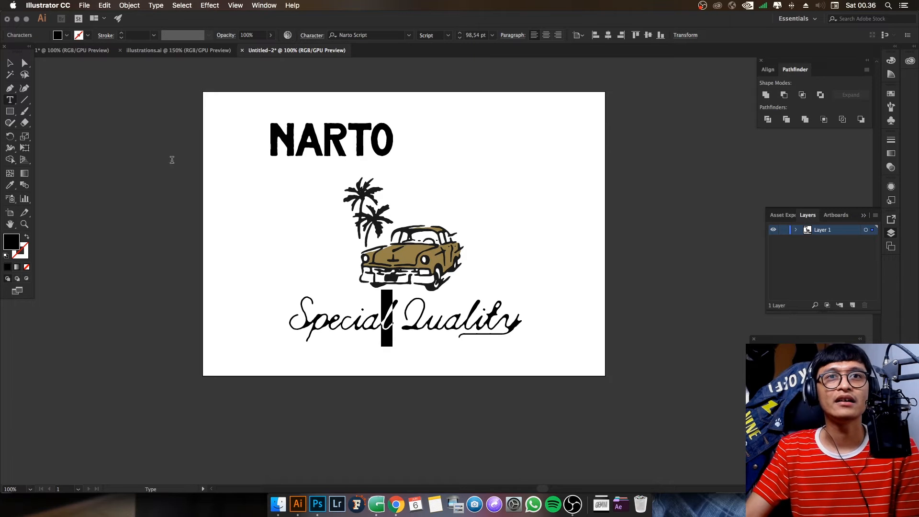
# - Shrink the Special Quality text to slightly wider than the car, centred beneath it
pyautogui.click(10, 64)
pyautogui.moveTo(521, 290); pyautogui.dragTo(451, 313)
pyautogui.click(509, 267)
pyautogui.moveTo(502, 264); pyautogui.dragTo(466, 283)
# - Shift the NARTO text to above the car's right side and replace its wording with "MUSCLE" and "FINEST" on two lines
pyautogui.moveTo(305, 155); pyautogui.dragTo(436, 161)
pyautogui.click(10, 101)
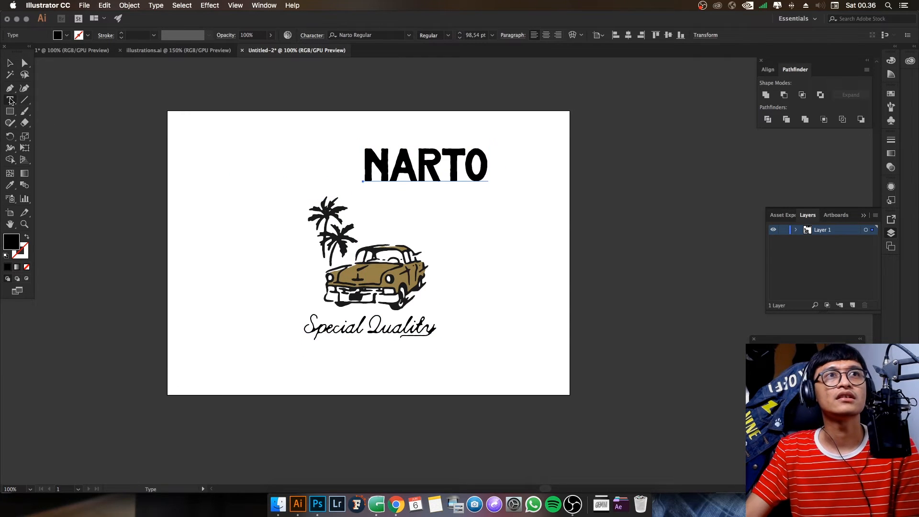
pyautogui.doubleClick(401, 174)
pyautogui.press('BackSpace')
pyautogui.write('MUS')
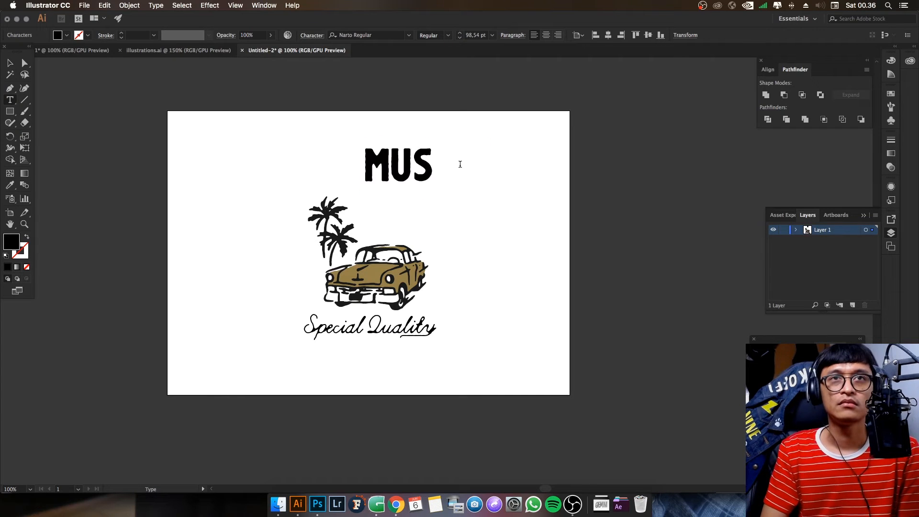
pyautogui.write('CLE')
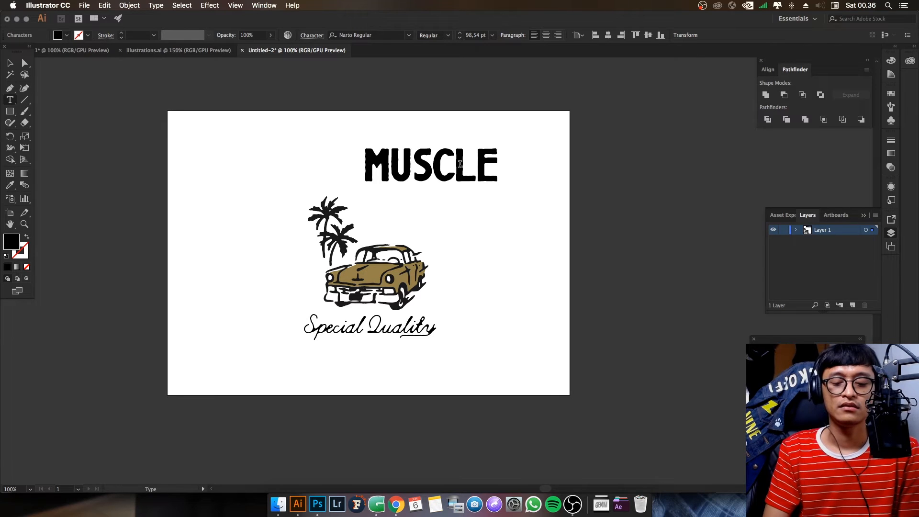
pyautogui.press('Return')
pyautogui.write('FINEST')
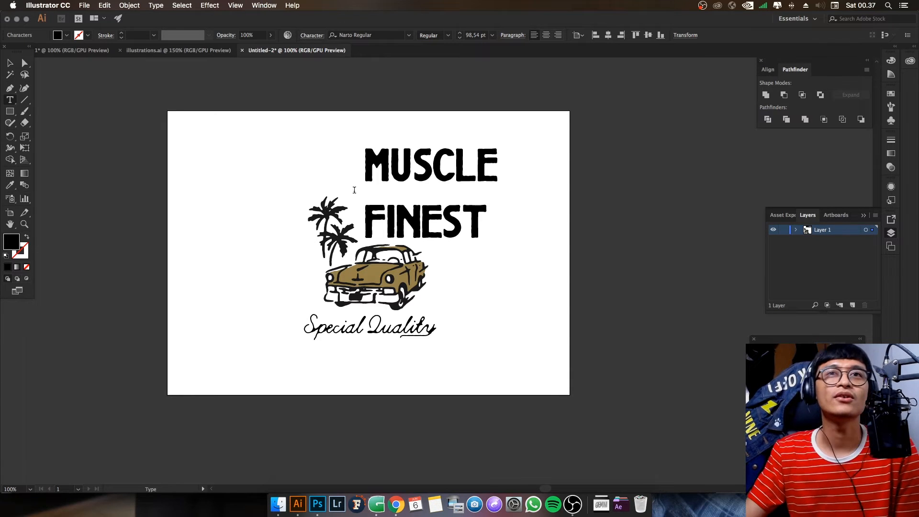
pyautogui.click(11, 64)
# - Tighten the leading of the MUSCLE FINEST text to 84 pt
pyautogui.press('super+equal')
pyautogui.press('super+equal')
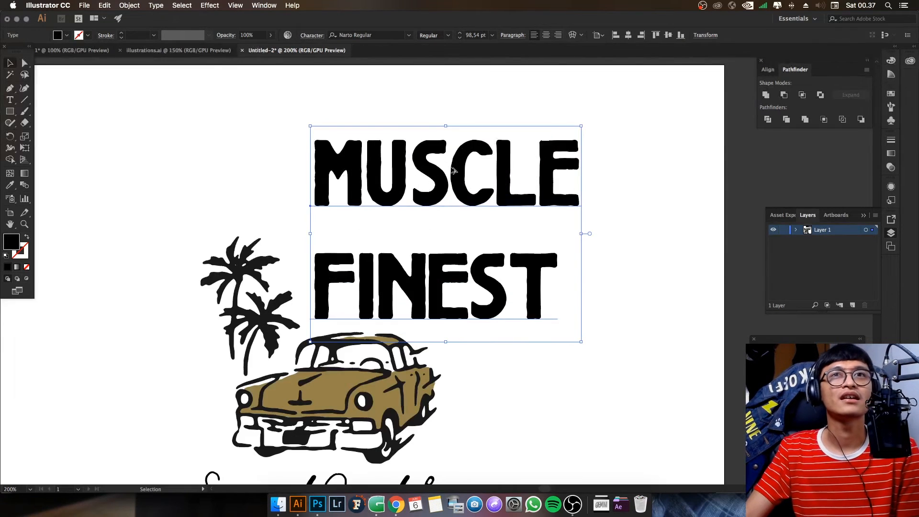
pyautogui.scroll(-10, 297, 92)
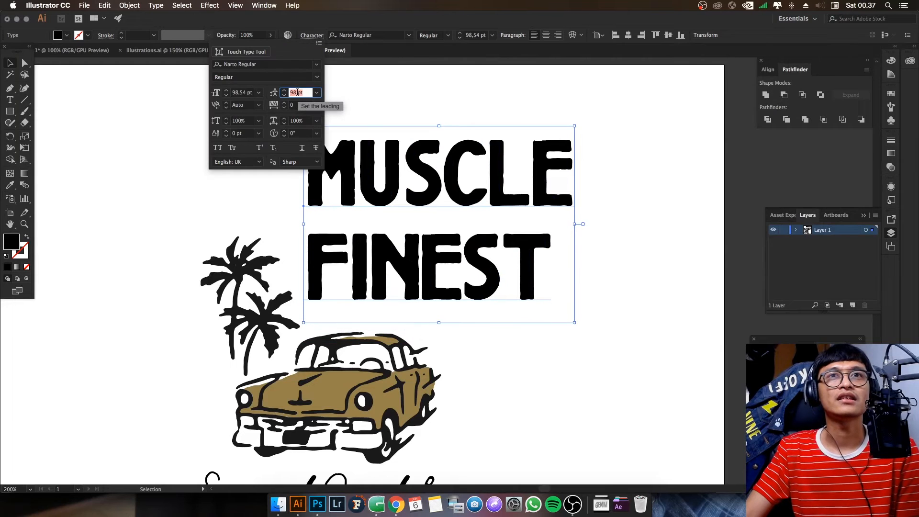
pyautogui.scroll(1, 297, 93)
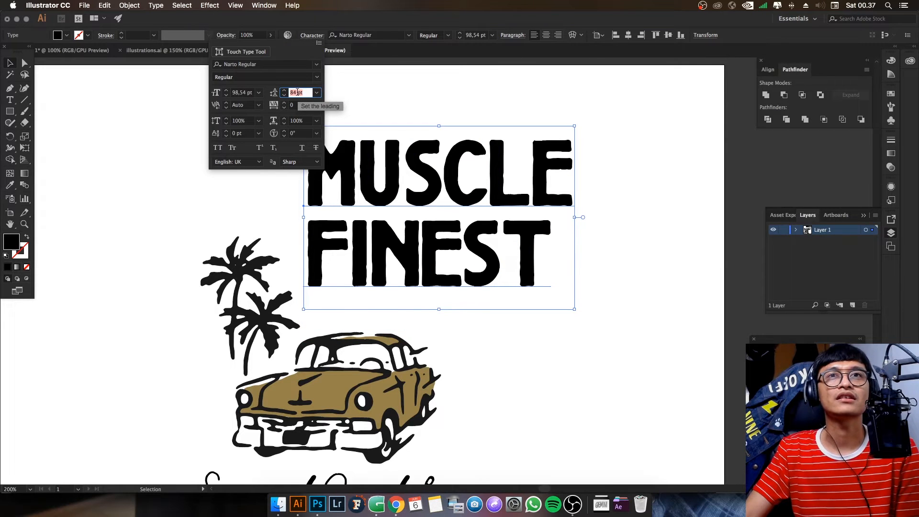
pyautogui.click(417, 91)
# - Scale the MUSCLE FINEST text down to 56,62 pt and right-align its two lines
pyautogui.moveTo(427, 179); pyautogui.dragTo(435, 211)
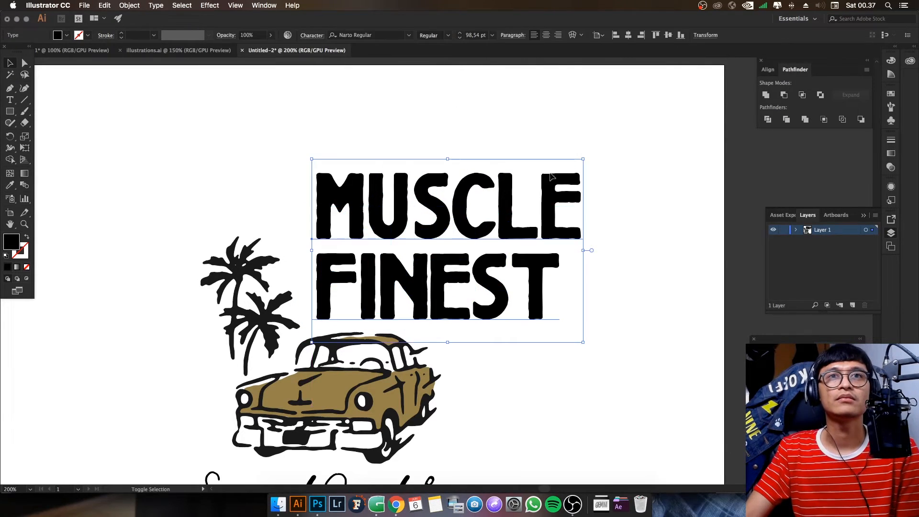
pyautogui.moveTo(583, 159); pyautogui.dragTo(468, 236)
pyautogui.moveTo(426, 259); pyautogui.dragTo(424, 249)
pyautogui.click(558, 36)
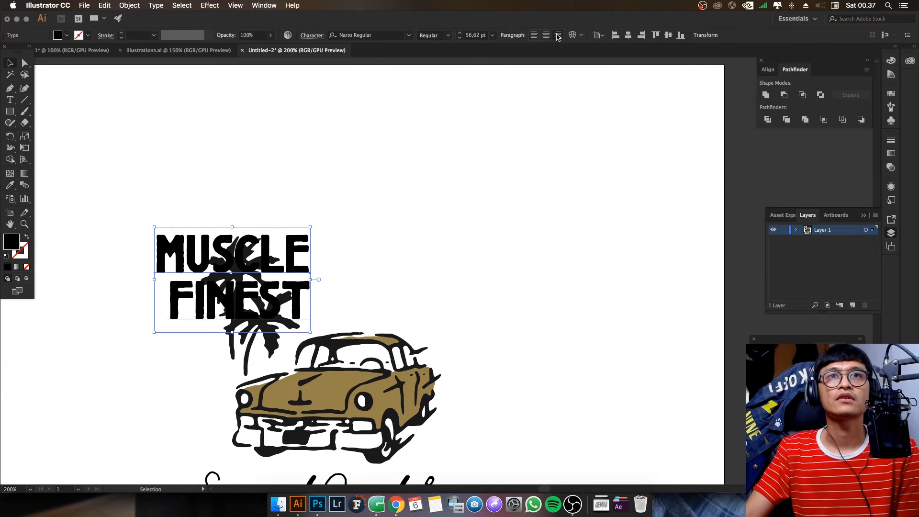
# - Position the MUSCLE FINEST text just above the car roof, beside the palm trees
pyautogui.moveTo(290, 261); pyautogui.dragTo(420, 260)
pyautogui.click(501, 274)
pyautogui.scroll(-5, 482, 260)
pyautogui.moveTo(386, 217); pyautogui.dragTo(389, 215)
pyautogui.press('Up')
pyautogui.press('Right')
pyautogui.press('Right')
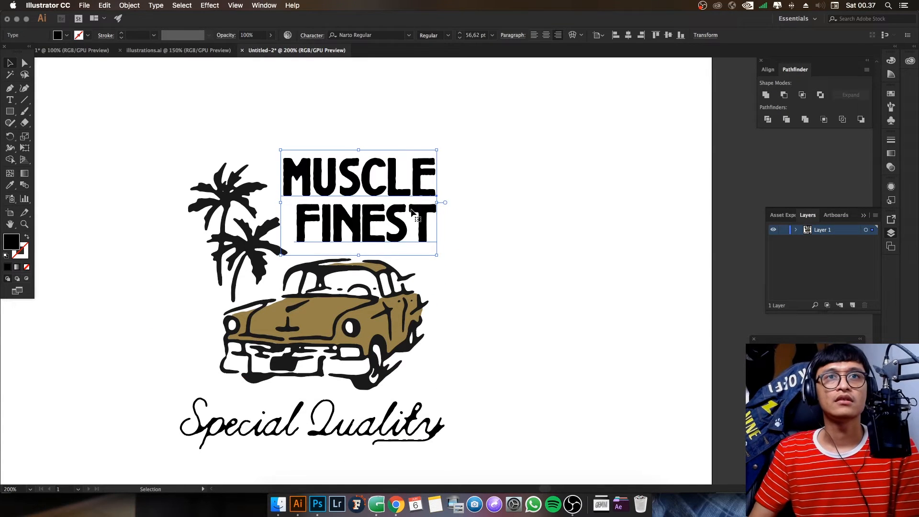
# - Convert the MUSCLE FINEST text to outlines and shear it slightly to the right
pyautogui.scroll(-1, 523, 256)
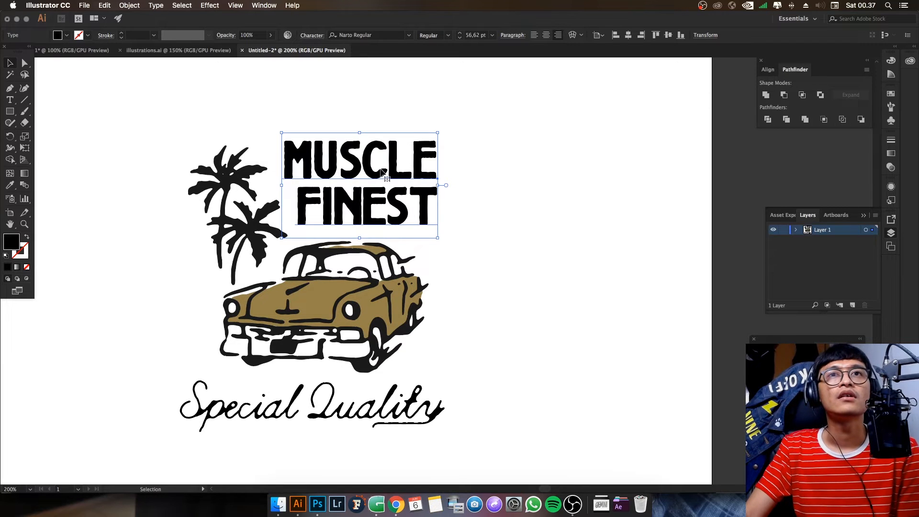
pyautogui.rightClick(381, 172)
pyautogui.click(462, 240)
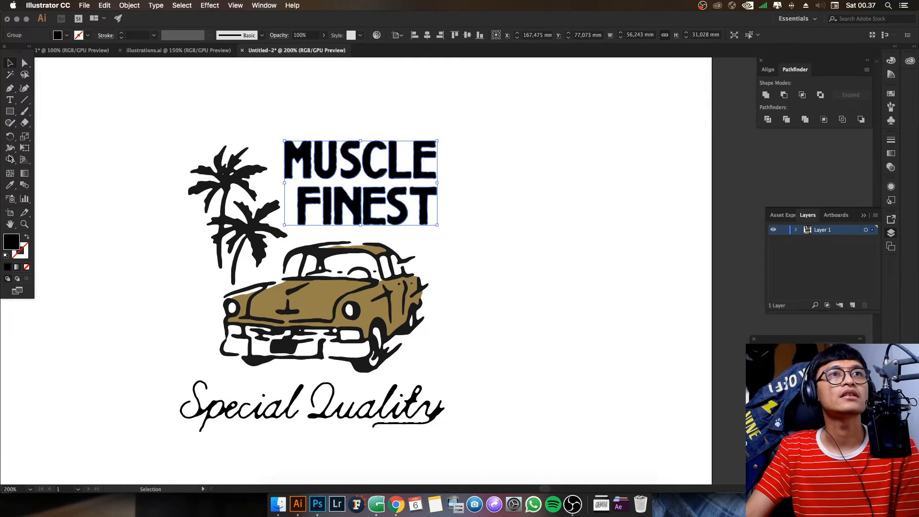
pyautogui.moveTo(26, 138); pyautogui.dragTo(72, 146)
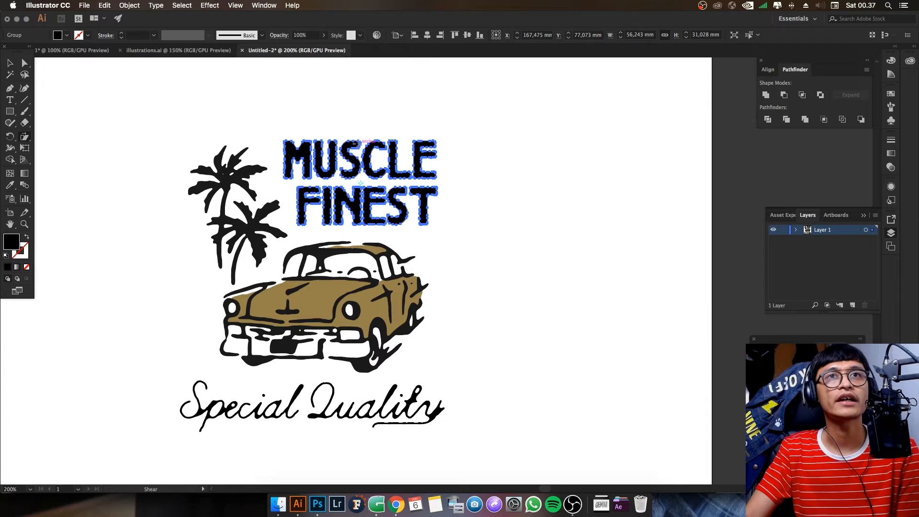
pyautogui.moveTo(358, 143); pyautogui.dragTo(363, 144)
pyautogui.click(11, 63)
pyautogui.click(387, 101)
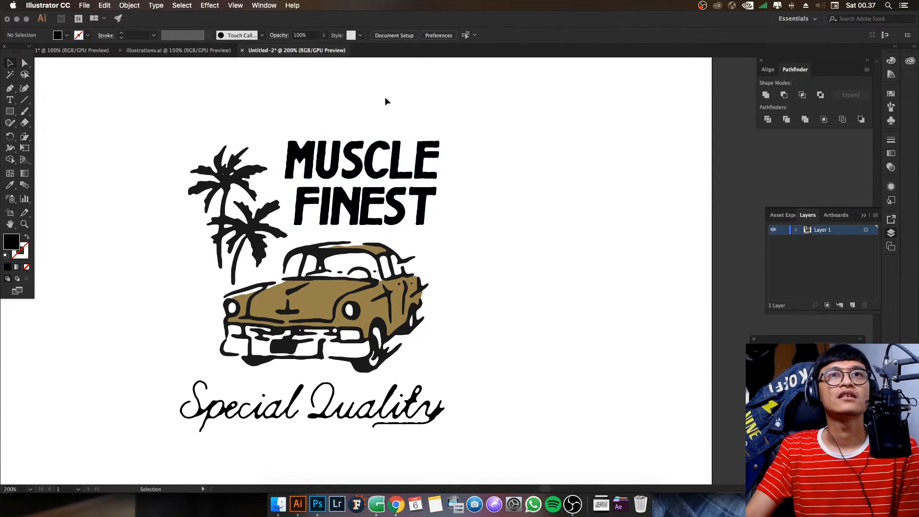
pyautogui.moveTo(398, 169); pyautogui.dragTo(421, 188)
# - Add a new text reading "TRD MRK" below the Special Quality lettering
pyautogui.press('t')
pyautogui.scroll(-5, 325, 376)
pyautogui.click(325, 377)
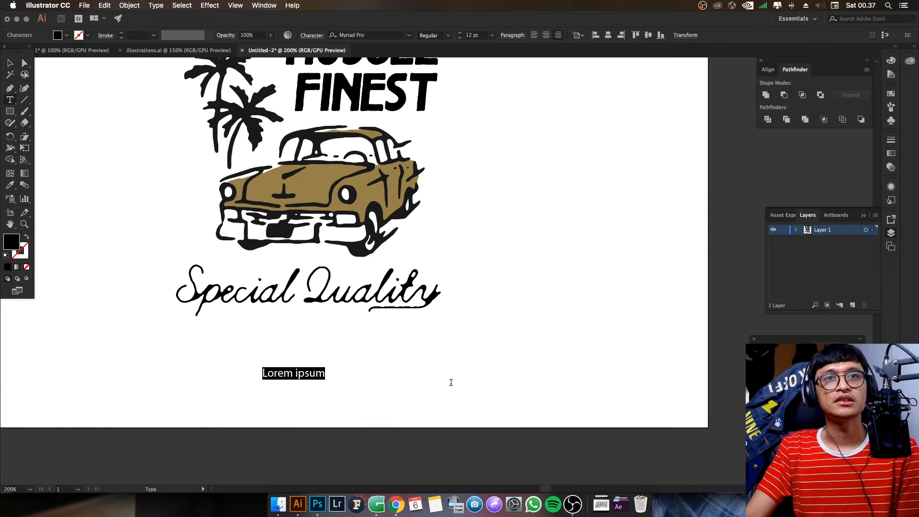
pyautogui.write('TRD MRK')
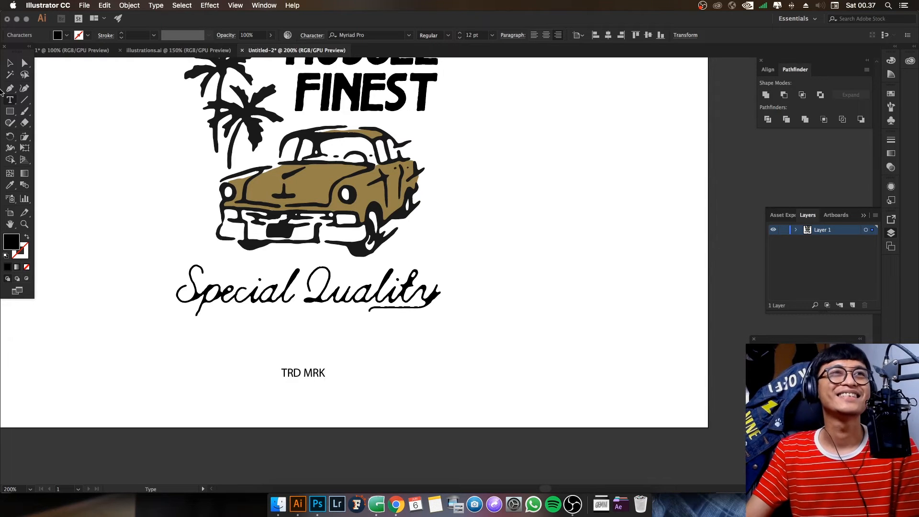
pyautogui.click(10, 63)
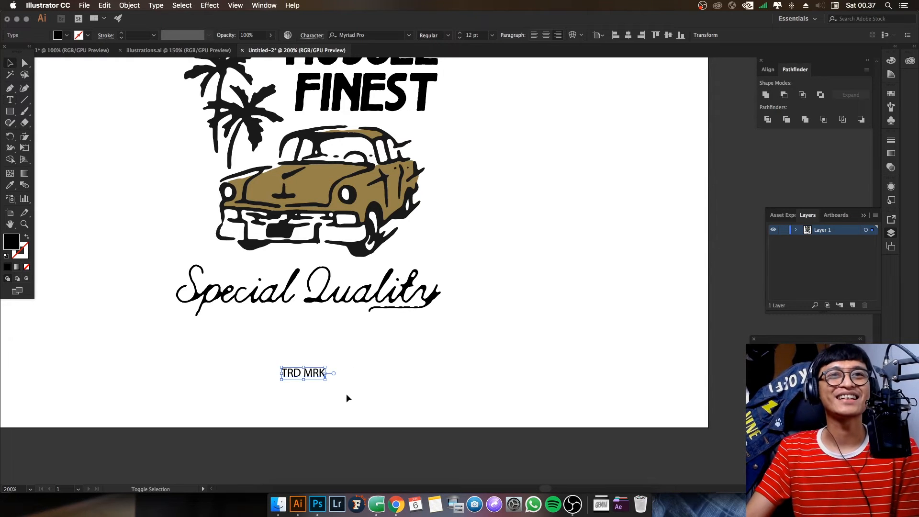
# - Enlarge the TRD MRK text to 53,7 pt across the car's front and set its font to Narto Regular
pyautogui.moveTo(324, 366); pyautogui.dragTo(246, 192)
pyautogui.doubleClick(377, 36)
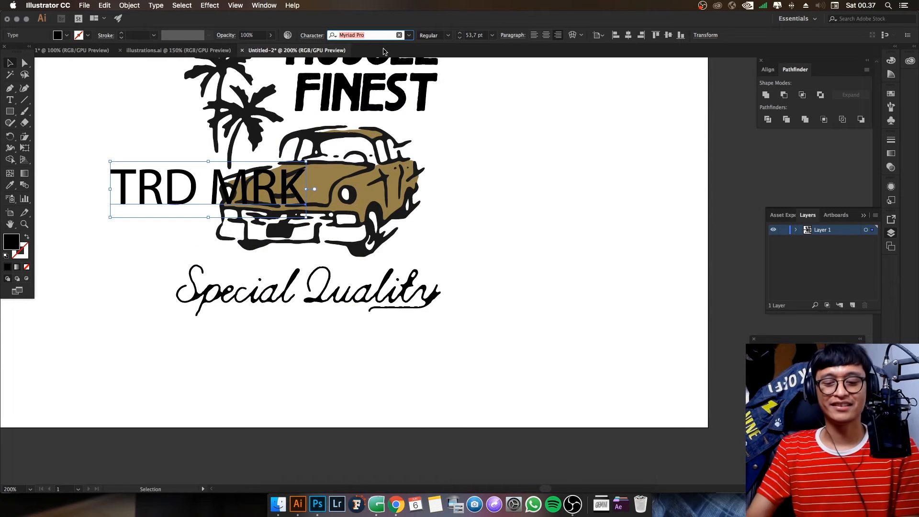
pyautogui.write('narto')
pyautogui.press('Return')
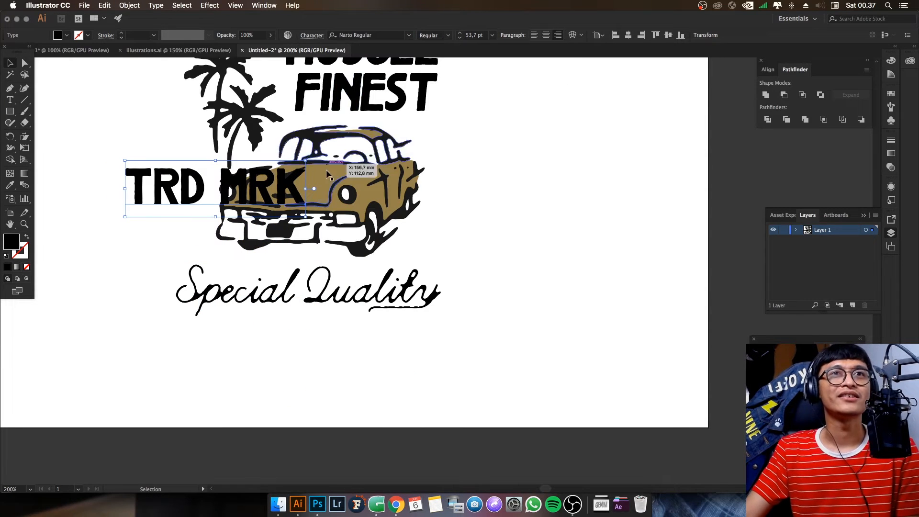
# - Reduce the TRD MRK text to 39,86 pt and convert it to outlines
pyautogui.moveTo(305, 161); pyautogui.dragTo(257, 215)
pyautogui.rightClick(252, 217)
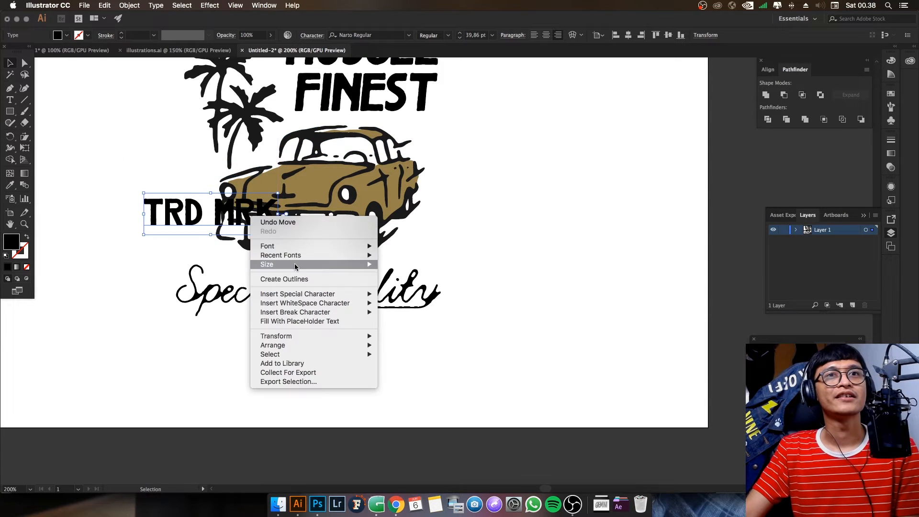
pyautogui.click(298, 279)
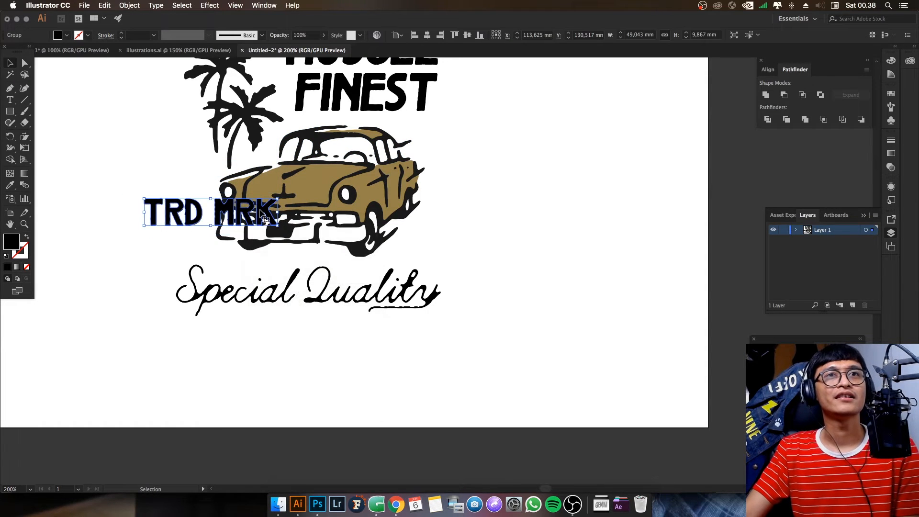
# - Separate MRK from TRD so they flank the car, and lower the whole group to the level of the front wheel
pyautogui.doubleClick(262, 216)
pyautogui.moveTo(269, 211); pyautogui.dragTo(481, 211)
pyautogui.click(566, 223)
pyautogui.scroll(3, 494, 265)
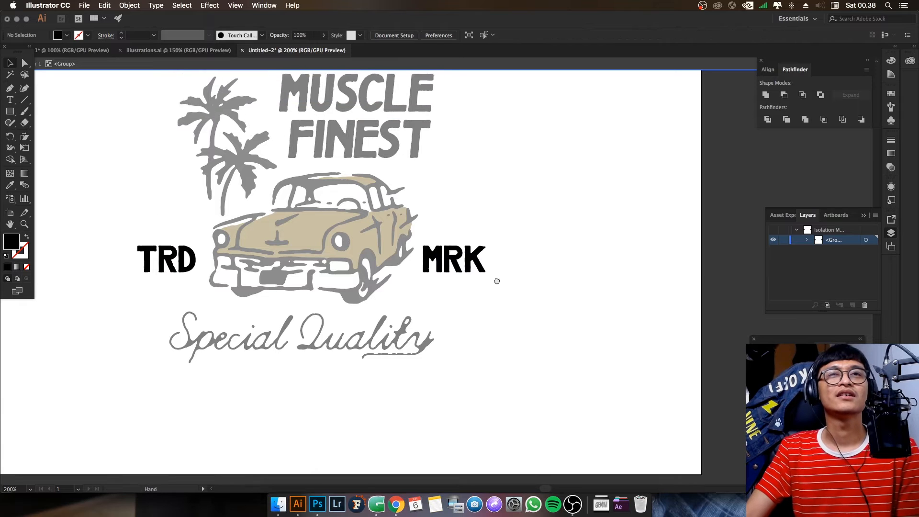
pyautogui.doubleClick(510, 294)
pyautogui.moveTo(474, 270); pyautogui.dragTo(473, 292)
pyautogui.click(545, 253)
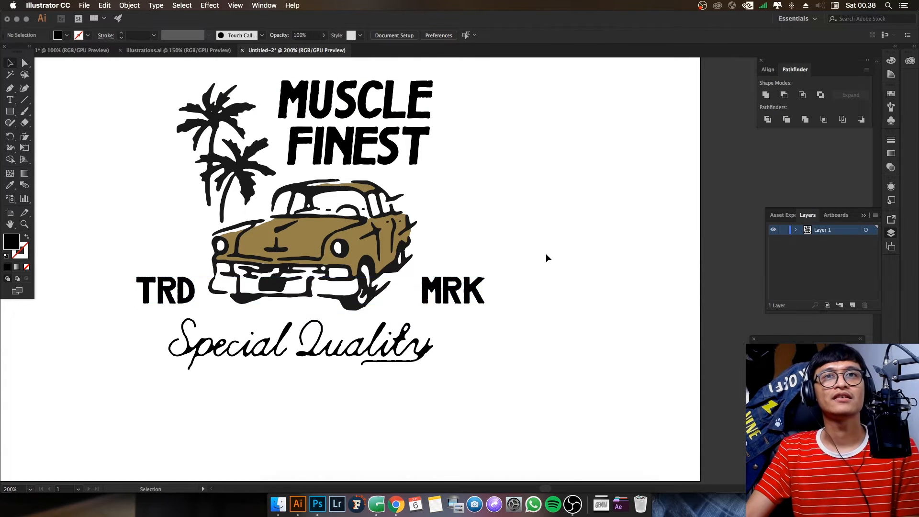
# - Nudge the MRK lettering inside its group left, closer to the car, to balance the spacing with TRD
pyautogui.scroll(-2, 547, 255)
pyautogui.scroll(2, 542, 261)
pyautogui.doubleClick(480, 288)
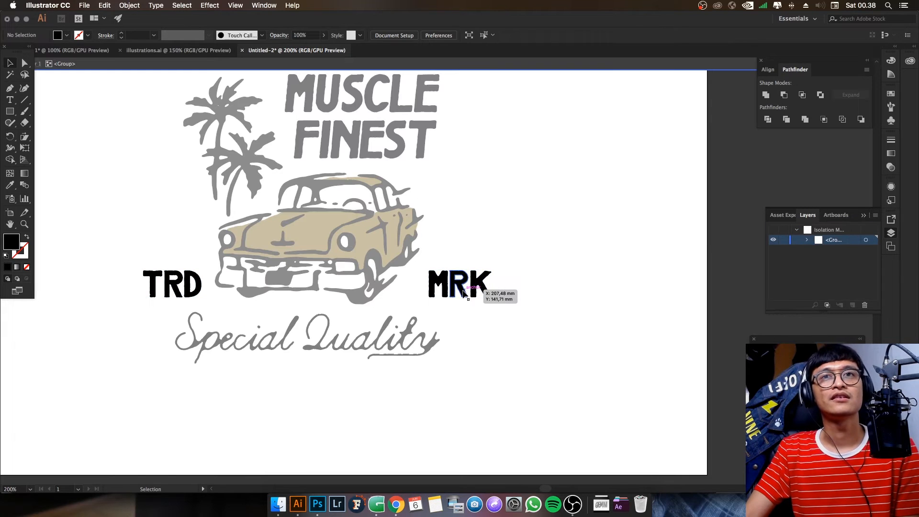
pyautogui.click(449, 272)
pyautogui.press('Left')
pyautogui.press('Left')
pyautogui.press('Left')
pyautogui.press('Left')
pyautogui.press('Left')
pyautogui.press('Left')
pyautogui.press('Left')
pyautogui.press('Left')
pyautogui.press('Left')
pyautogui.press('Left')
pyautogui.press('Left')
pyautogui.press('Left')
pyautogui.press('Left')
pyautogui.press('Left')
pyautogui.press('Left')
pyautogui.press('Left')
pyautogui.press('Left')
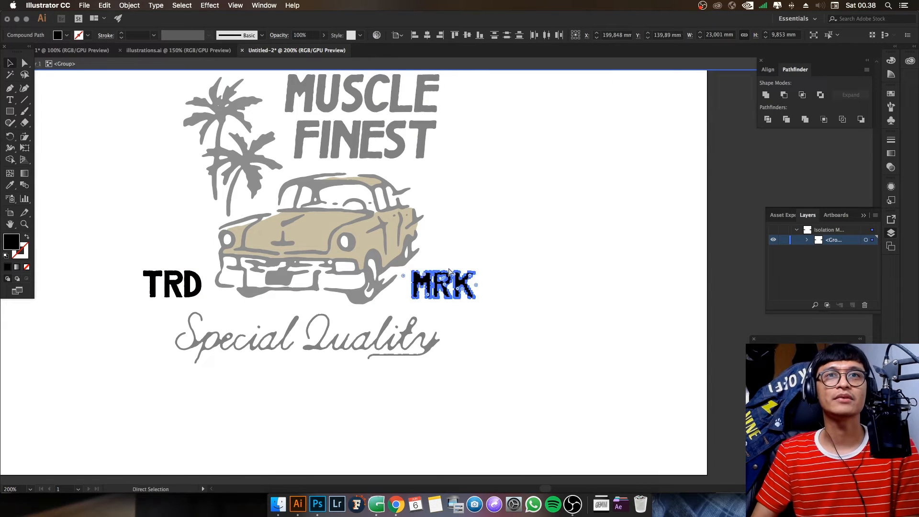
# - Dismiss the Move dialog without applying it and exit isolation of the TRD MRK group
pyautogui.press('Return')
pyautogui.click(452, 341)
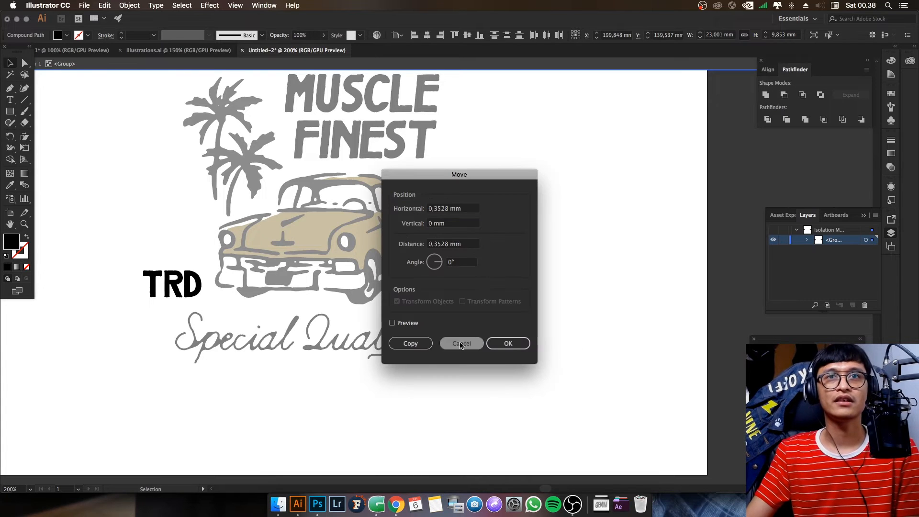
pyautogui.click(580, 276)
pyautogui.doubleClick(210, 182)
pyautogui.press('super+minus')
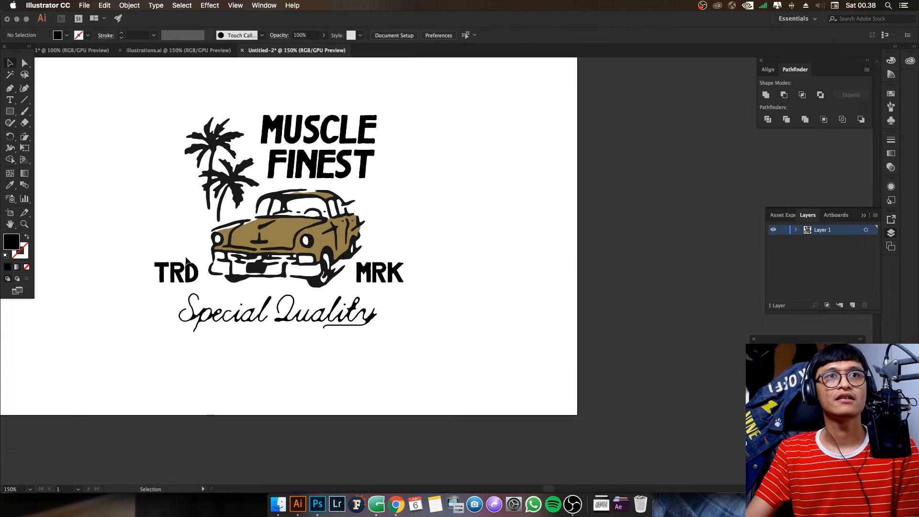
# - Nudge the TRD MRK lettering group slightly down alongside the car's front wheels
pyautogui.click(201, 272)
pyautogui.press('Down')
pyautogui.press('Down')
pyautogui.press('Down')
pyautogui.press('Down')
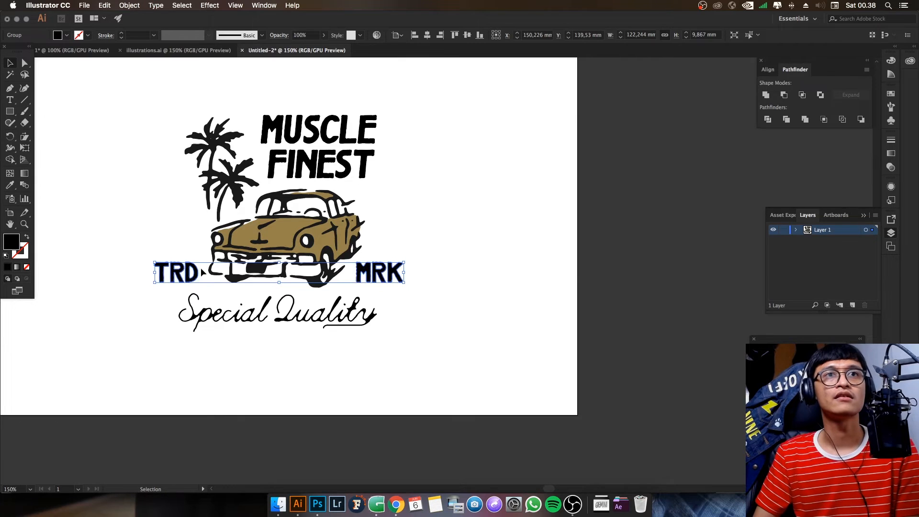
pyautogui.click(430, 222)
pyautogui.scroll(-3, 443, 209)
pyautogui.scroll(2, 432, 217)
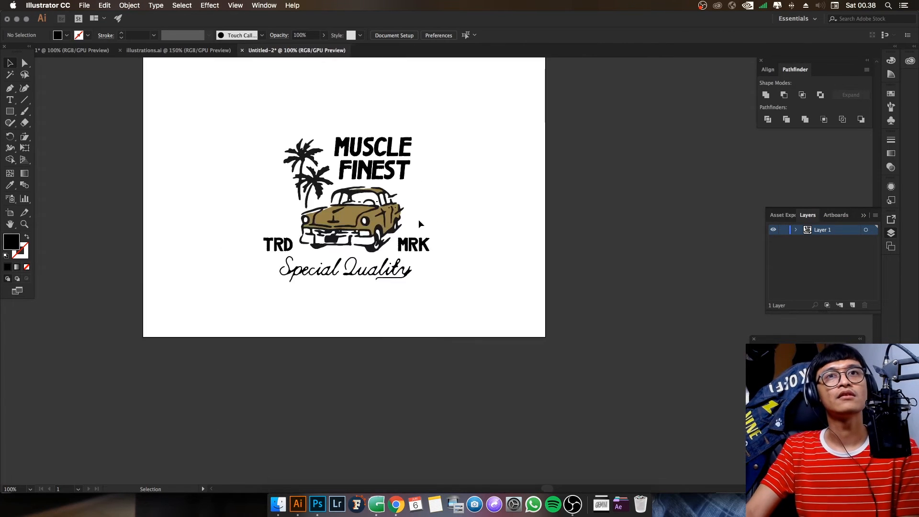
pyautogui.scroll(2, 419, 223)
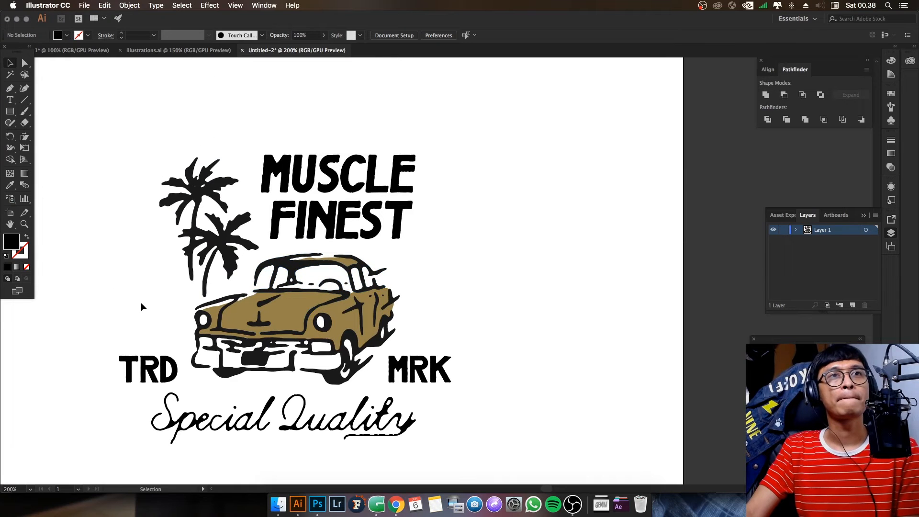
# - Draw a rounded rectangle about 109,5 × 84,7 mm over the artwork and swap its fill and stroke so only the outline remains
pyautogui.moveTo(9, 111); pyautogui.dragTo(43, 120)
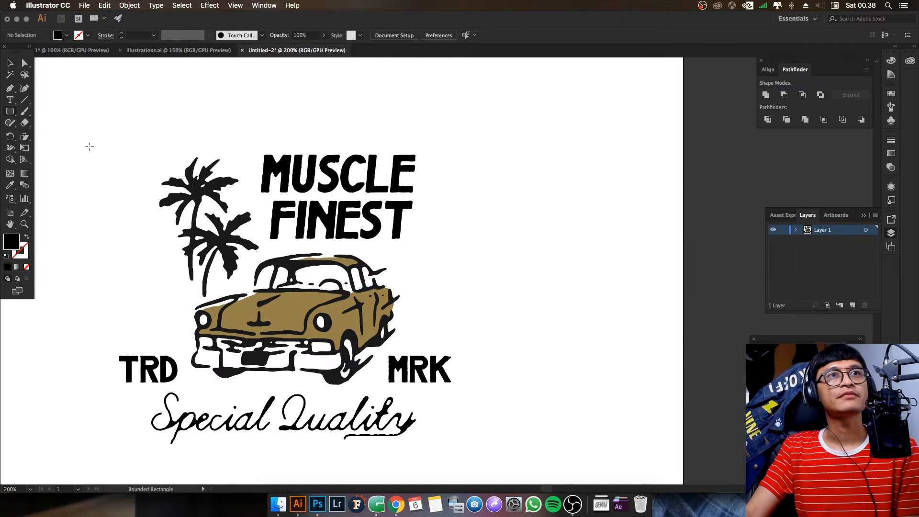
pyautogui.moveTo(134, 157)
pyautogui.mouseDown()
pyautogui.moveTo(177, 192)
pyautogui.moveTo(437, 344)
pyautogui.moveTo(429, 388)
pyautogui.mouseUp()
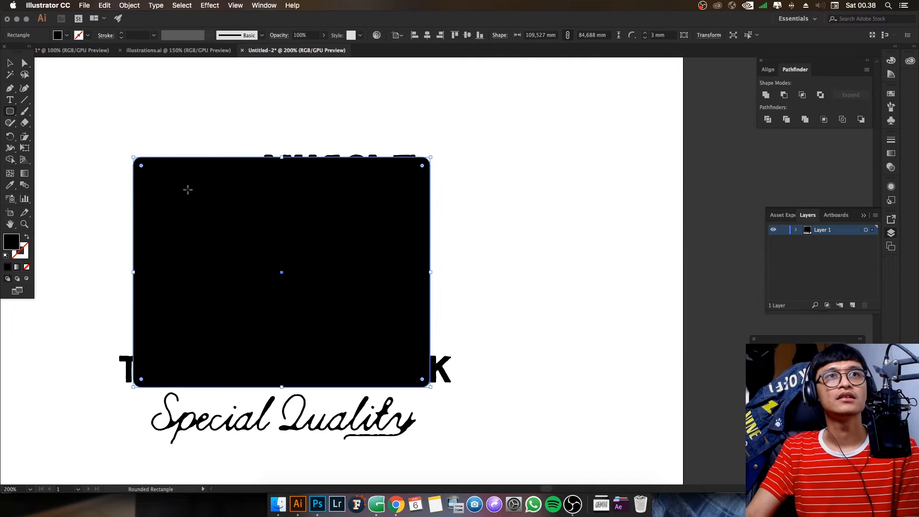
pyautogui.click(27, 238)
# - Lower the rounded rectangle so its top edge crosses MUSCLE and its bottom edge meets the Special Quality text
pyautogui.click(10, 66)
pyautogui.hotkey('shift', 'Down')
pyautogui.hotkey('shift', 'Down')
pyautogui.press('Down')
pyautogui.press('Down')
pyautogui.press('Down')
pyautogui.press('Down')
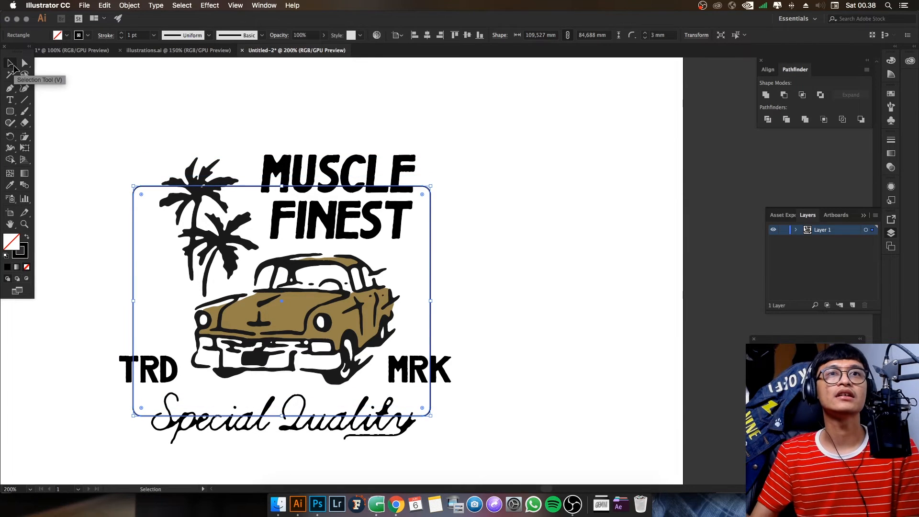
pyautogui.press('Up')
pyautogui.press('Up')
pyautogui.press('Up')
pyautogui.press('Up')
pyautogui.press('Down')
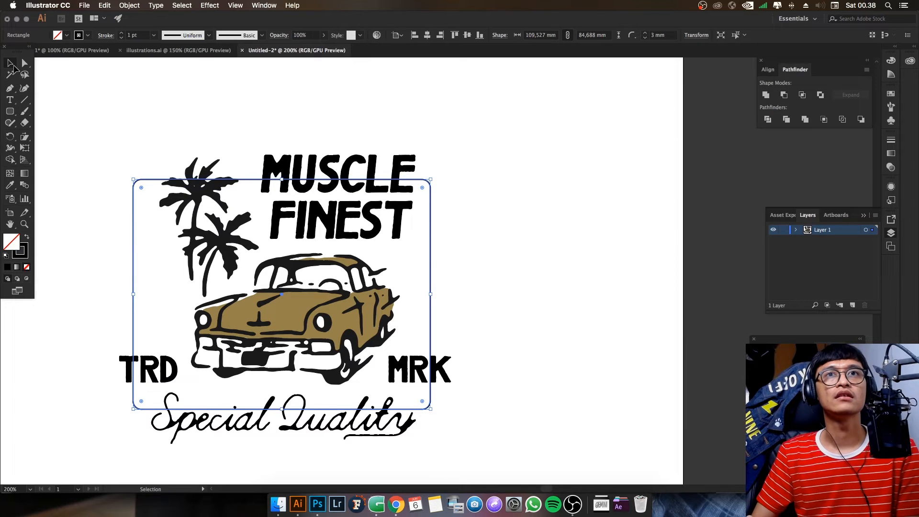
# - Set the rounded rectangle's stroke weight to 5 pt and deselect it
pyautogui.click(134, 35)
pyautogui.write('4')
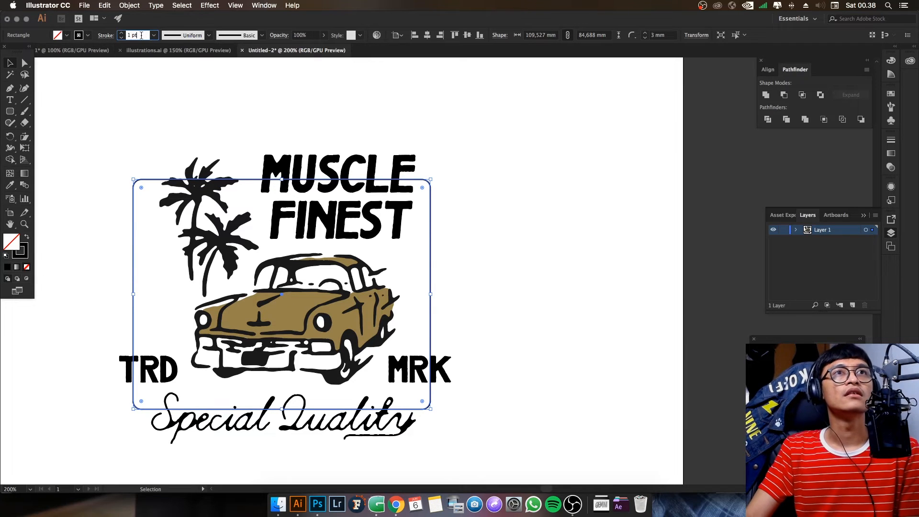
pyautogui.press('Return')
pyautogui.press('Up')
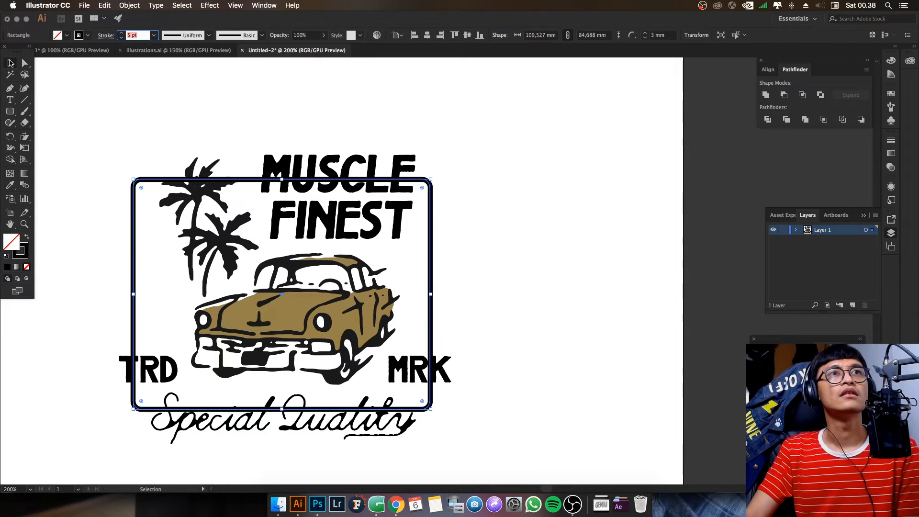
pyautogui.click(173, 127)
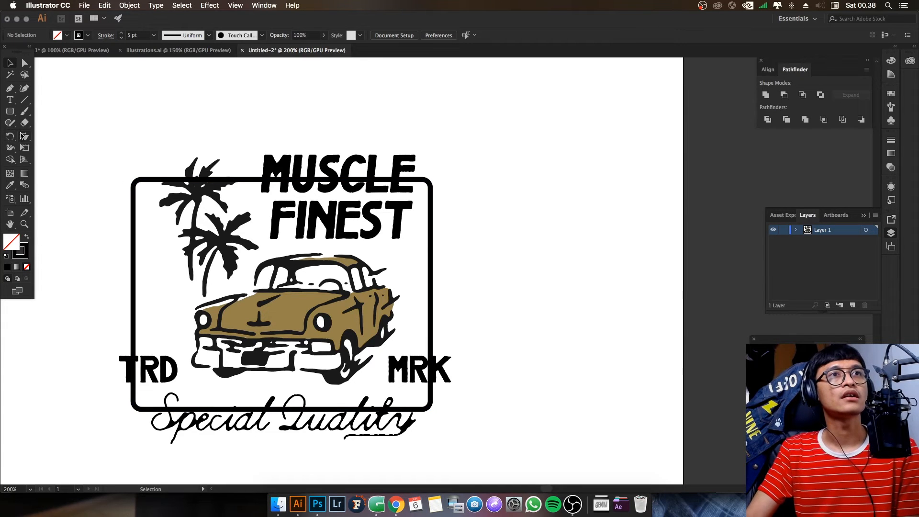
# - Cut the rectangle's top edge with the Scissors tool just inside its two upper rounded corners
pyautogui.moveTo(26, 126); pyautogui.dragTo(53, 133)
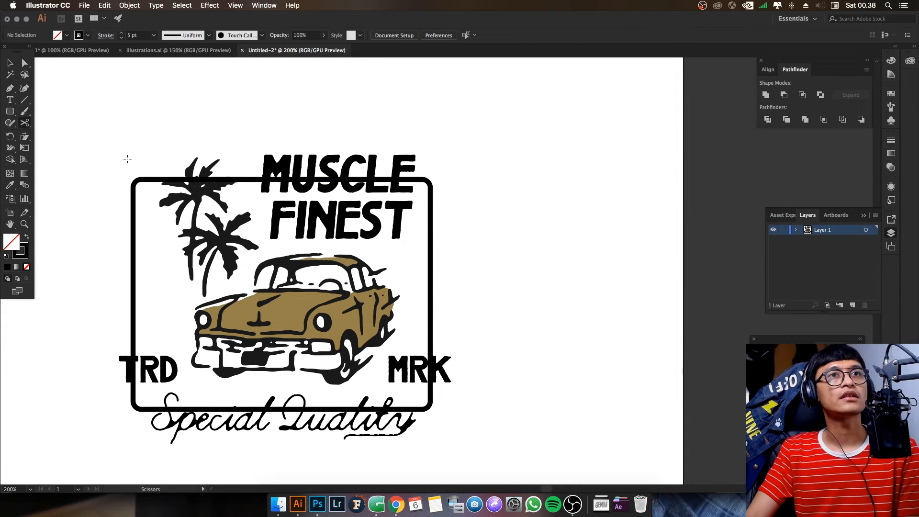
pyautogui.scroll(3, 144, 177)
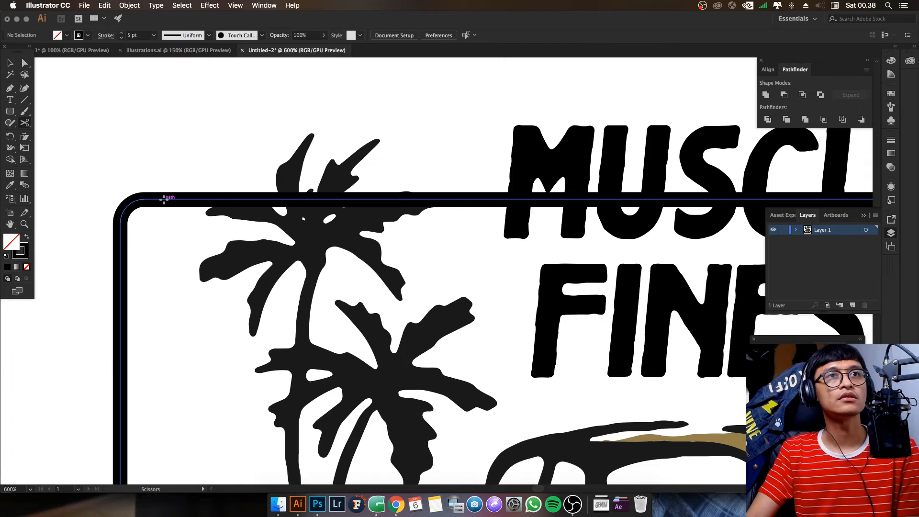
pyautogui.click(164, 200)
pyautogui.scroll(-2, 263, 235)
pyautogui.moveTo(643, 225); pyautogui.dragTo(499, 231)
pyautogui.scroll(2, 499, 231)
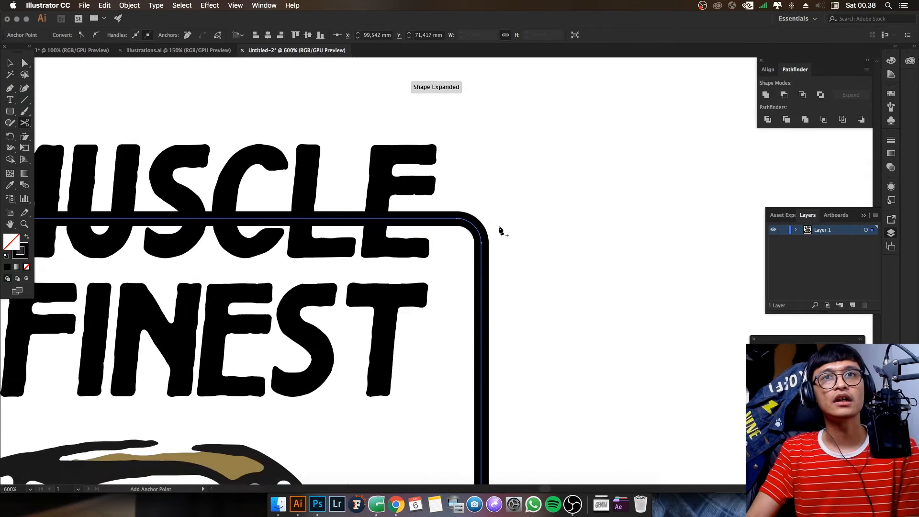
pyautogui.scroll(1, 500, 232)
pyautogui.scroll(-3, 412, 270)
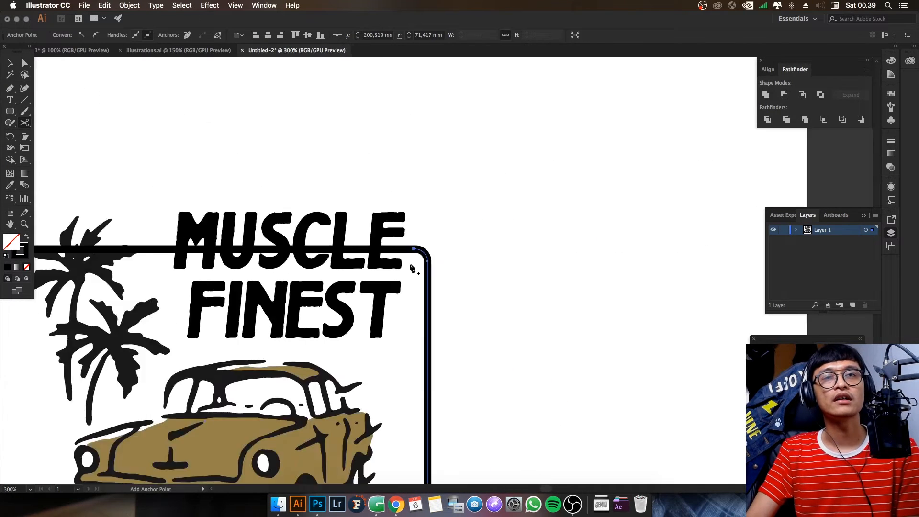
# - Cut the rectangle's two vertical sides with the Scissors tool just above TRD and MRK
pyautogui.scroll(-2, 412, 269)
pyautogui.scroll(4, 189, 314)
pyautogui.press('c')
pyautogui.click(190, 313)
pyautogui.hscroll(6, 383, 316)
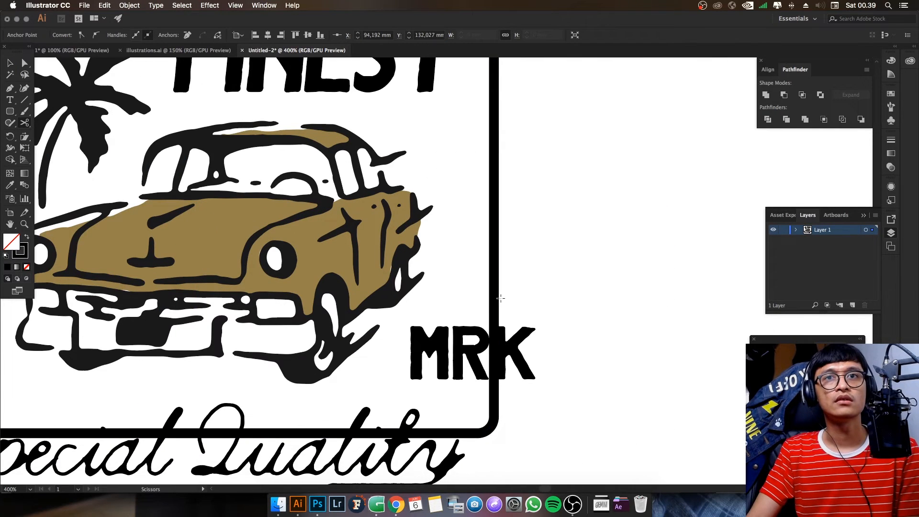
pyautogui.click(495, 298)
pyautogui.scroll(-4, 404, 308)
# - Delete the frame's lower section and the top segment between the cuts, keeping the two side brackets
pyautogui.click(9, 62)
pyautogui.click(240, 248)
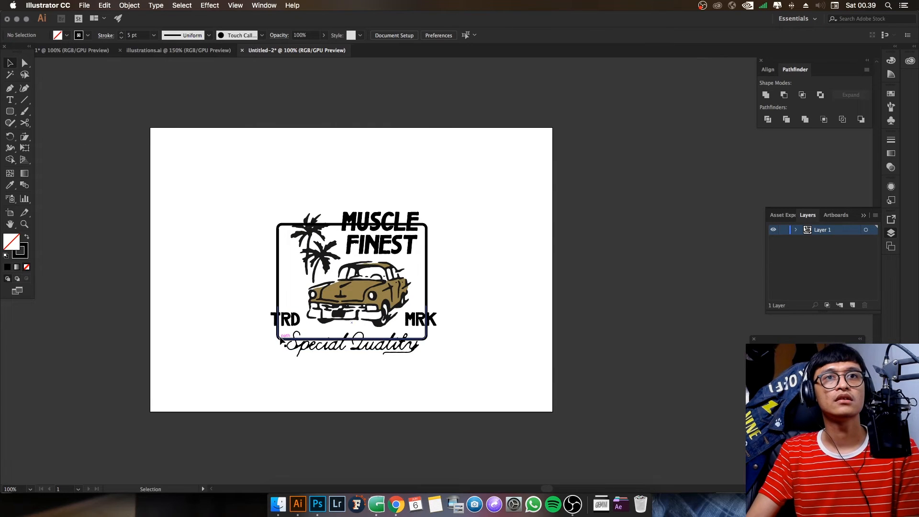
pyautogui.click(282, 339)
pyautogui.press('Delete')
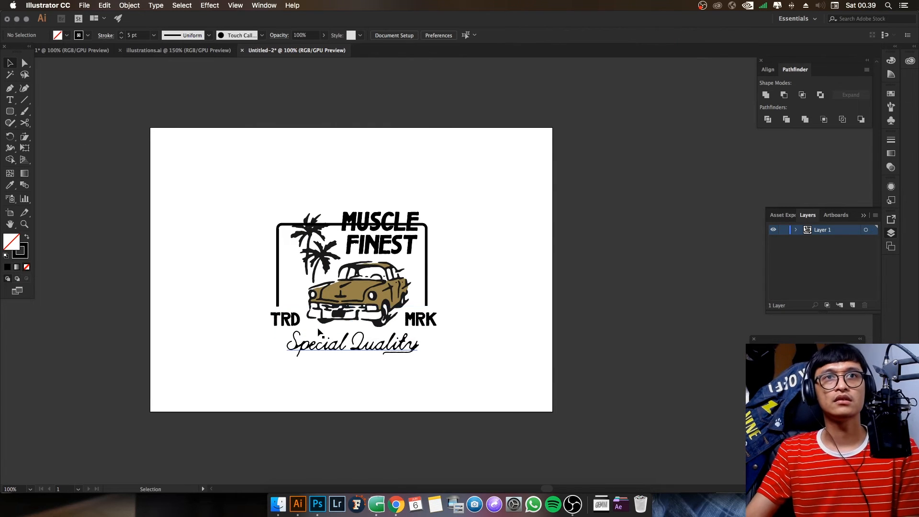
pyautogui.click(314, 225)
pyautogui.press('Delete')
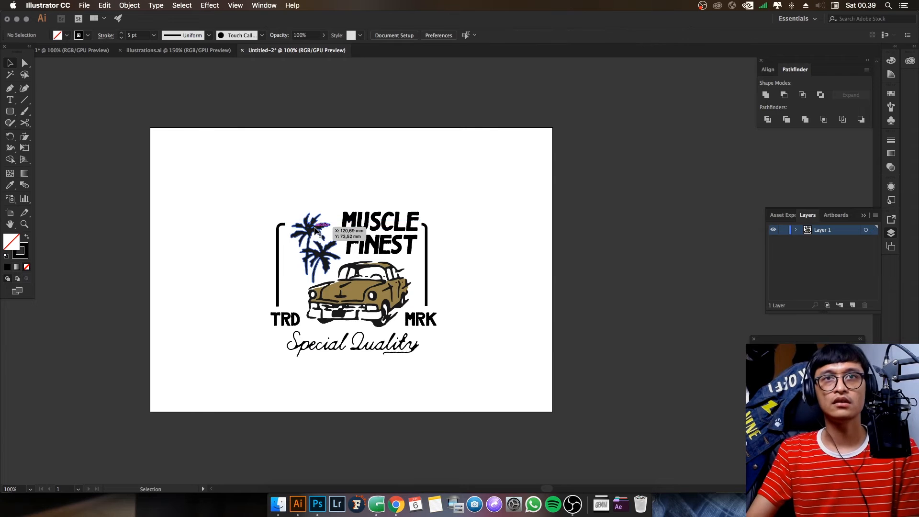
# - Apply round caps to the strokes of both side brackets
pyautogui.scroll(3, 420, 255)
pyautogui.moveTo(356, 277); pyautogui.dragTo(506, 283)
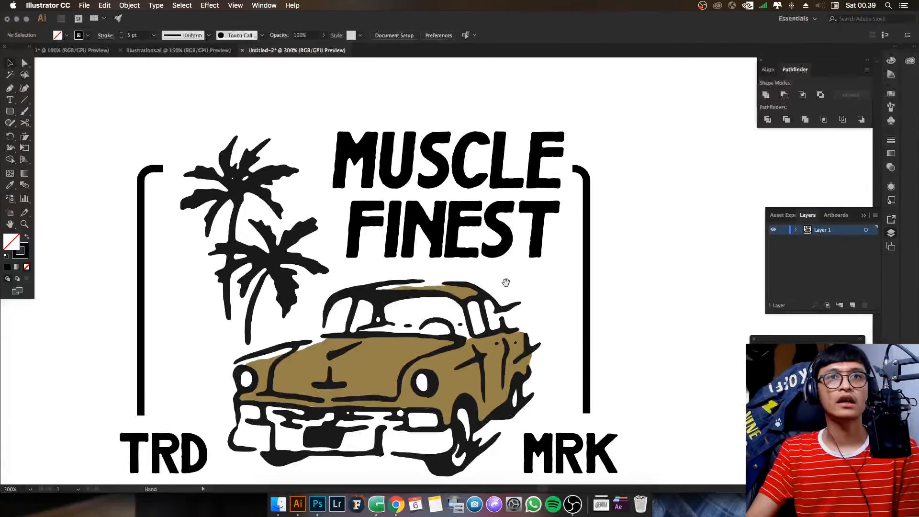
pyautogui.click(140, 217)
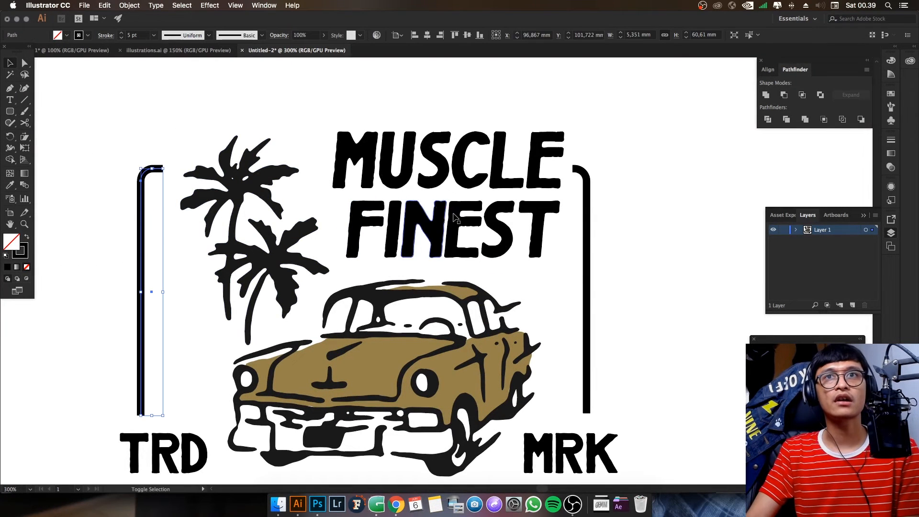
pyautogui.keyDown('shift'); pyautogui.click(588, 215); pyautogui.keyUp('shift')
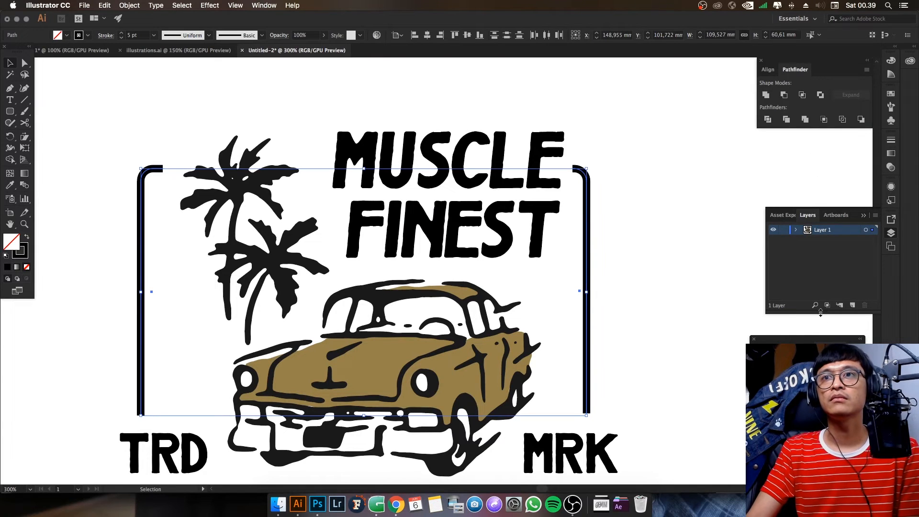
pyautogui.click(891, 139)
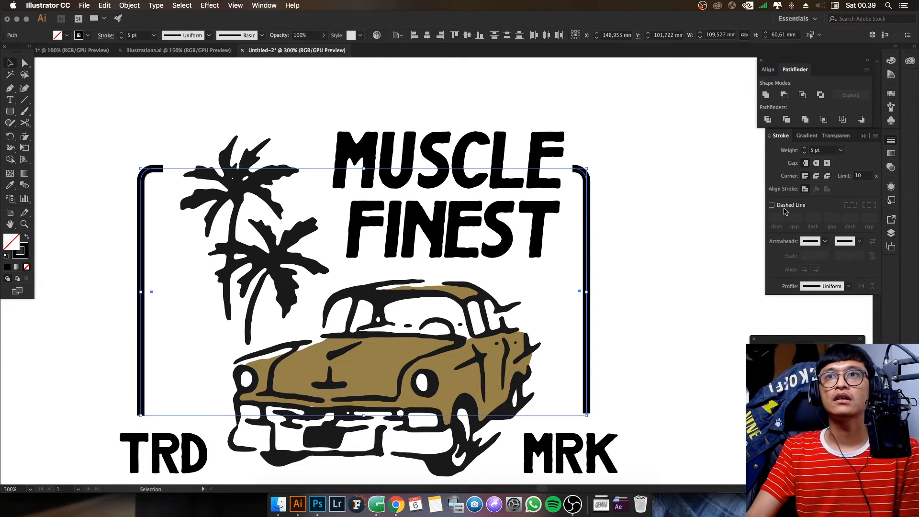
pyautogui.click(817, 164)
pyautogui.click(682, 208)
pyautogui.press('super+minus')
pyautogui.press('super+minus')
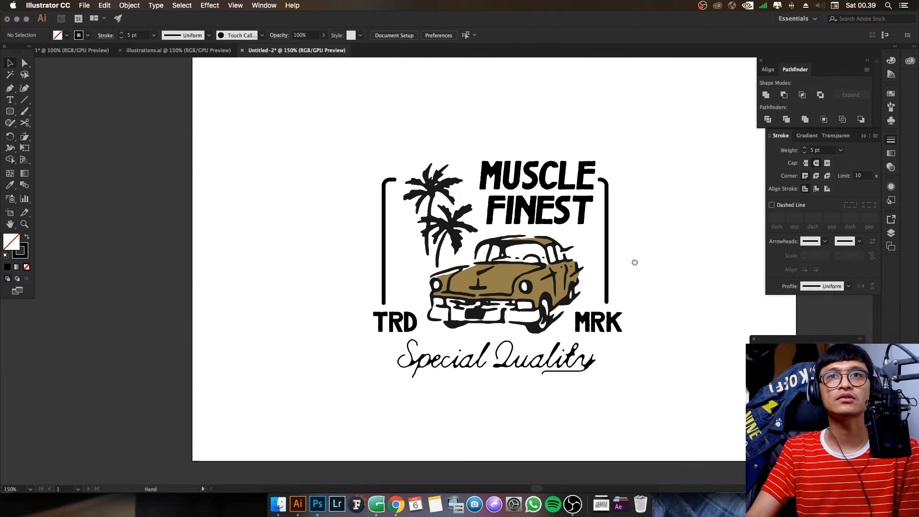
pyautogui.press('super+plus')
pyautogui.press('super+plus')
pyautogui.press('super+minus')
pyautogui.press('super+minus')
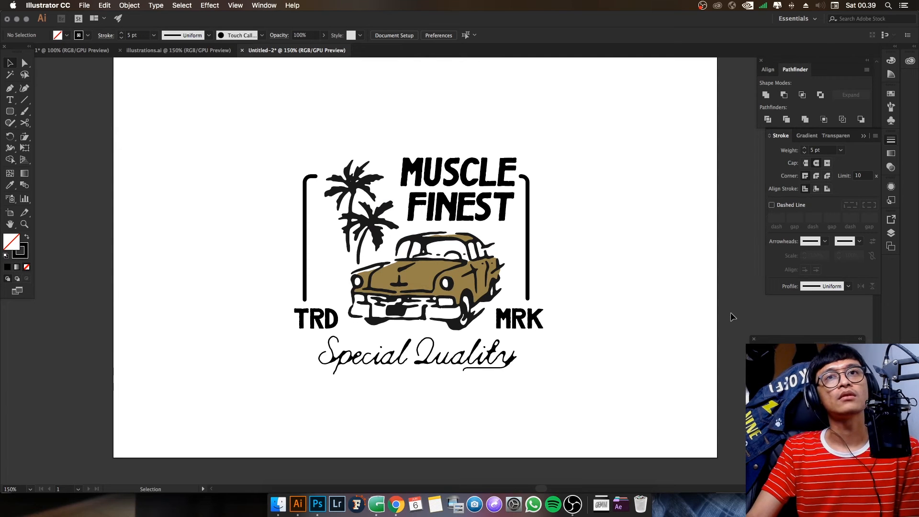
# - Shift the palm and car illustration slightly to the left between the side brackets
pyautogui.click(483, 289)
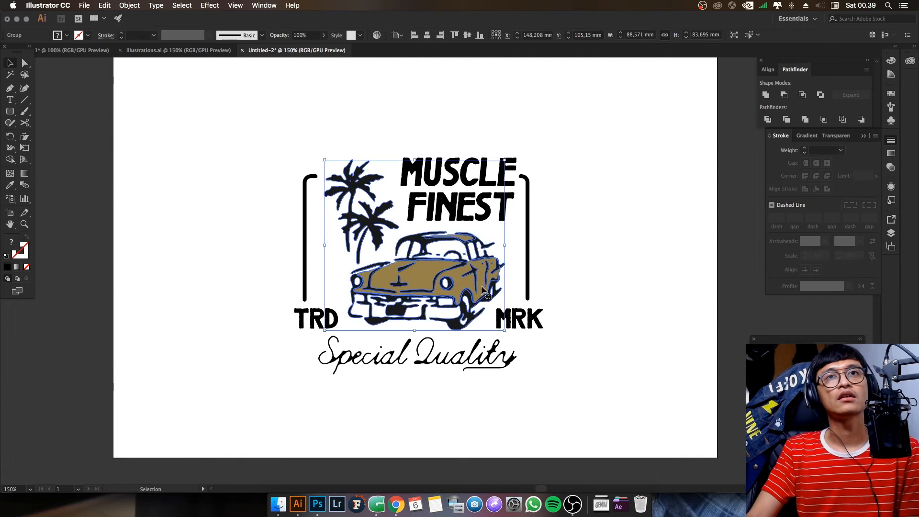
pyautogui.moveTo(484, 290); pyautogui.dragTo(481, 290)
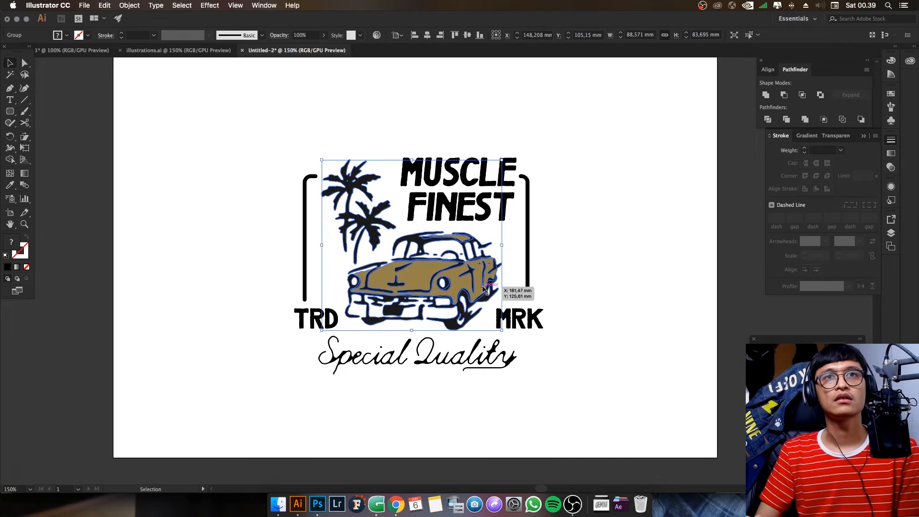
pyautogui.click(594, 219)
# - Isolate the palm trees inside the illustration group, rotate them clockwise and reposition them beside the headline
pyautogui.scroll(2, 354, 218)
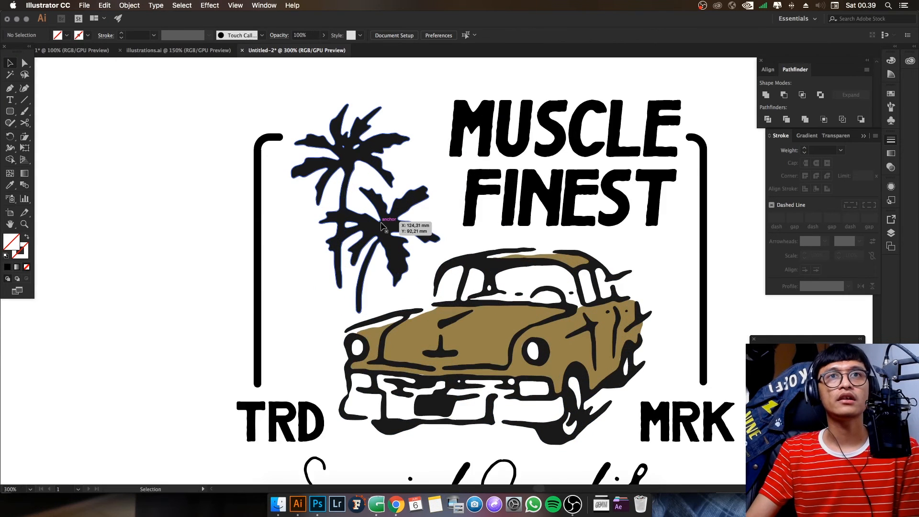
pyautogui.doubleClick(382, 223)
pyautogui.click(382, 223)
pyautogui.moveTo(443, 100); pyautogui.dragTo(476, 128)
pyautogui.moveTo(373, 147); pyautogui.dragTo(364, 173)
# - Enlarge the palm trees to about 36,2 × 58,3 mm, shift them left away from the headline, and exit isolation
pyautogui.moveTo(460, 157); pyautogui.dragTo(495, 130)
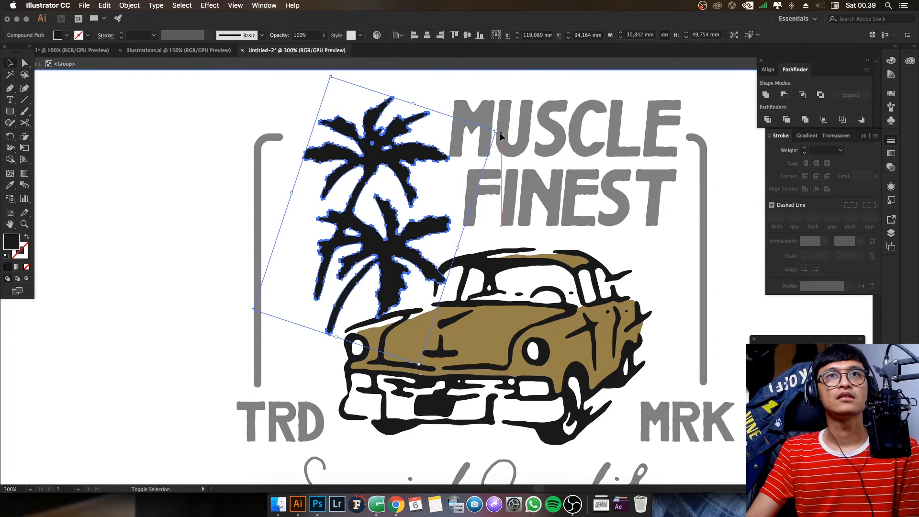
pyautogui.moveTo(379, 163)
pyautogui.mouseDown()
pyautogui.moveTo(371, 157)
pyautogui.moveTo(359, 168)
pyautogui.moveTo(362, 160)
pyautogui.mouseUp()
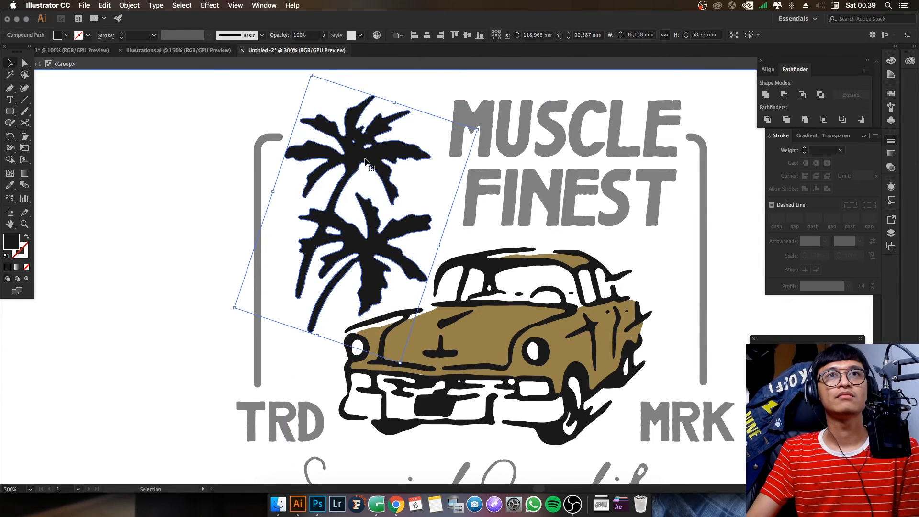
pyautogui.click(140, 230)
pyautogui.doubleClick(143, 229)
pyautogui.scroll(-2, 288, 225)
pyautogui.moveTo(517, 260); pyautogui.dragTo(517, 216)
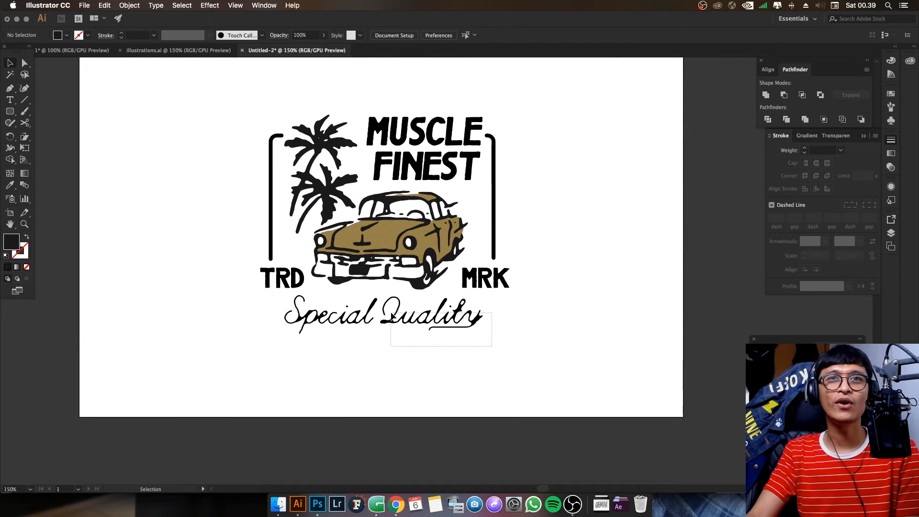
# - Reduce the Special Quality text to 47,68 pt and nudge it up and left, closer beneath the car
pyautogui.click(432, 319)
pyautogui.moveTo(483, 290); pyautogui.dragTo(468, 298)
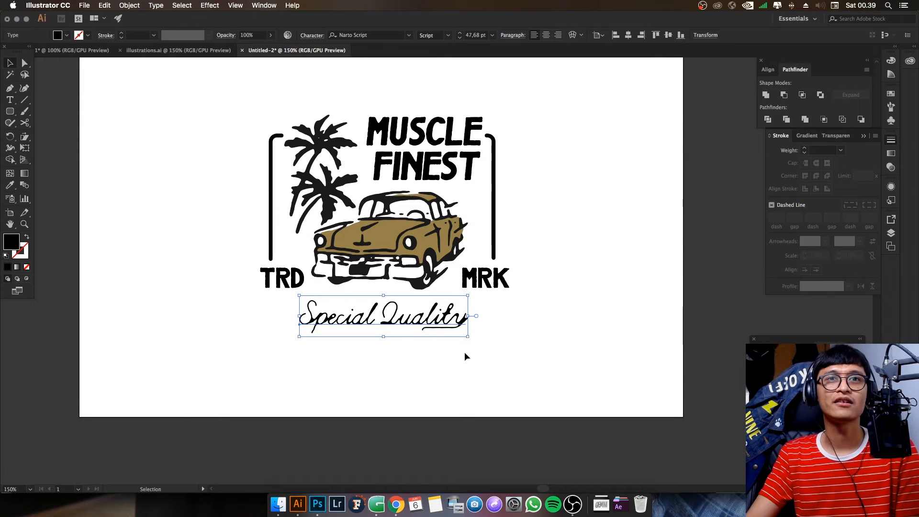
pyautogui.hotkey('shift', 'Up')
pyautogui.hotkey('shift', 'Up')
pyautogui.press('Down')
pyautogui.press('Down')
pyautogui.press('Down')
pyautogui.press('Down')
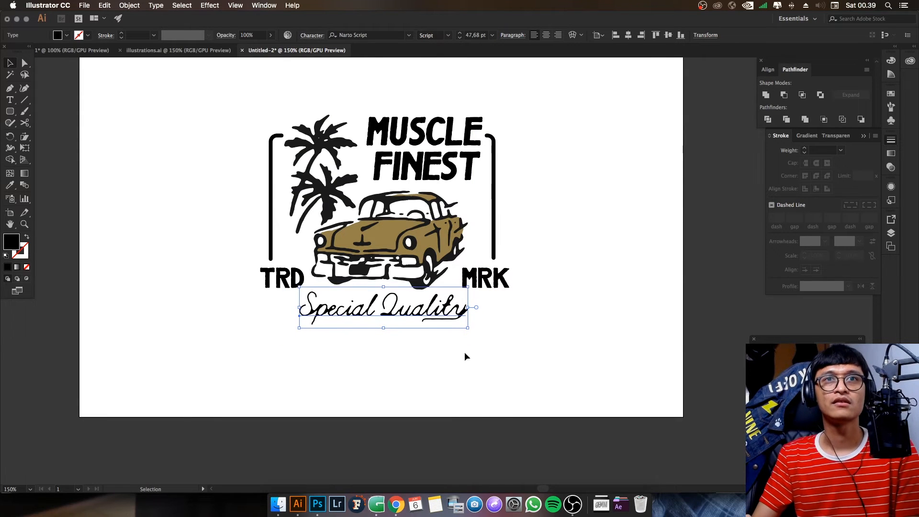
pyautogui.press('Left')
pyautogui.press('Left')
pyautogui.press('Left')
pyautogui.press('Left')
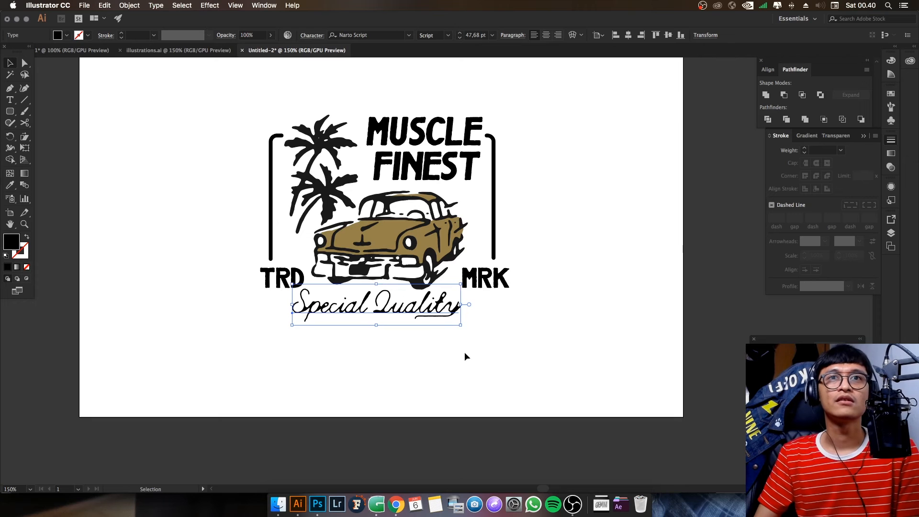
# - Nudge the Special Quality text slightly down and right to centre it beneath the car, and deselect it
pyautogui.press('Down')
pyautogui.press('Down')
pyautogui.press('Down')
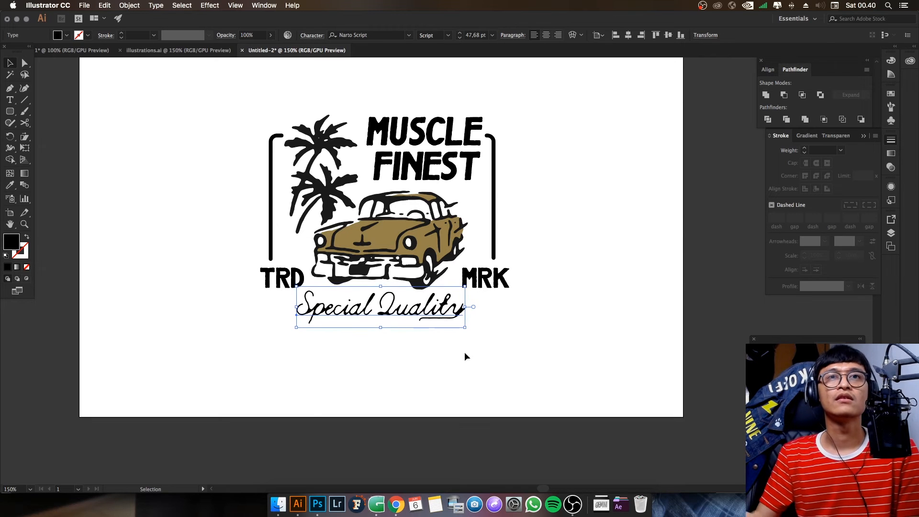
pyautogui.click(616, 357)
pyautogui.press('space')
pyautogui.moveTo(619, 194); pyautogui.dragTo(608, 198)
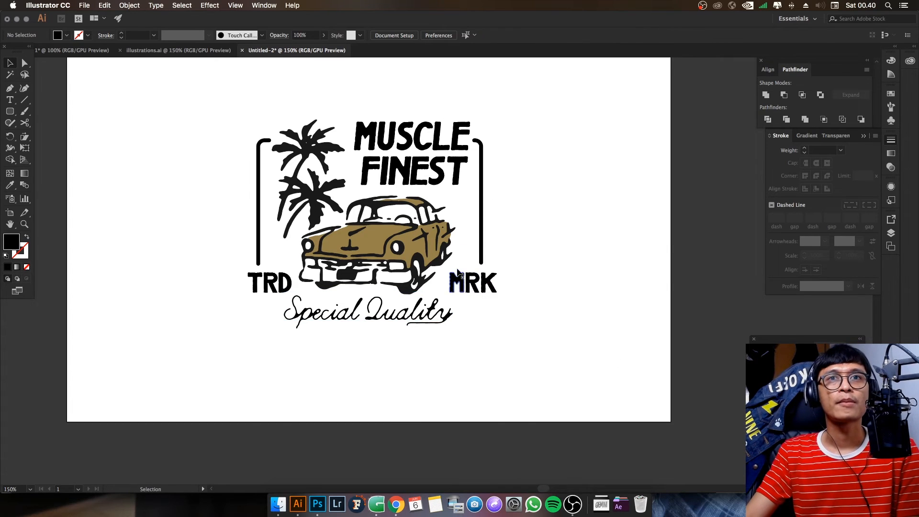
# - Add the text "EST. 2020" in 12 pt Narto Regular on the blank area below Special Quality
pyautogui.scroll(2, 445, 169)
pyautogui.press('space')
pyautogui.moveTo(367, 202); pyautogui.dragTo(414, 135)
pyautogui.scroll(-1, 418, 228)
pyautogui.moveTo(418, 228); pyautogui.dragTo(413, 189)
pyautogui.click(9, 98)
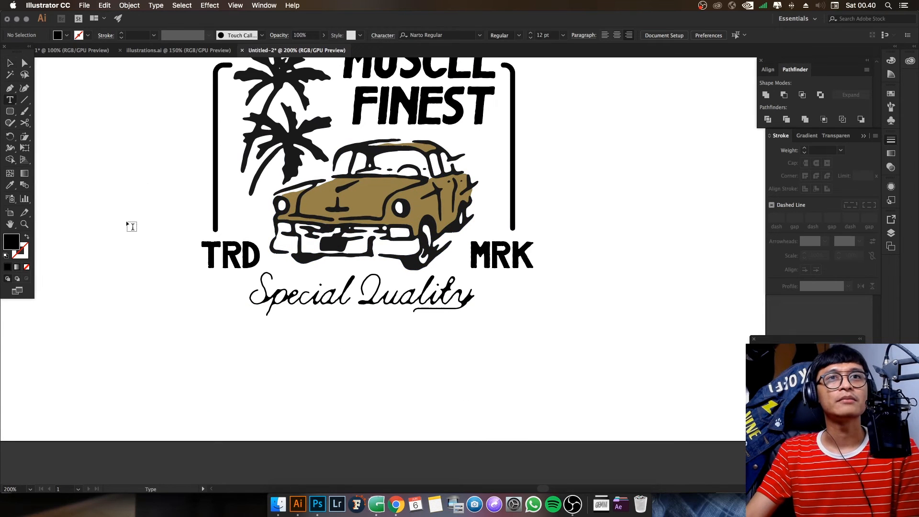
pyautogui.click(329, 373)
pyautogui.write('EST. ')
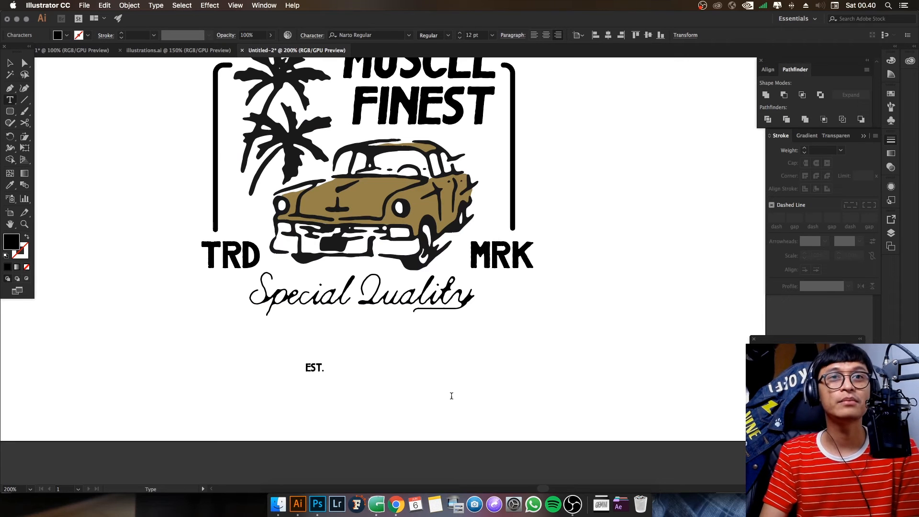
pyautogui.write('2020')
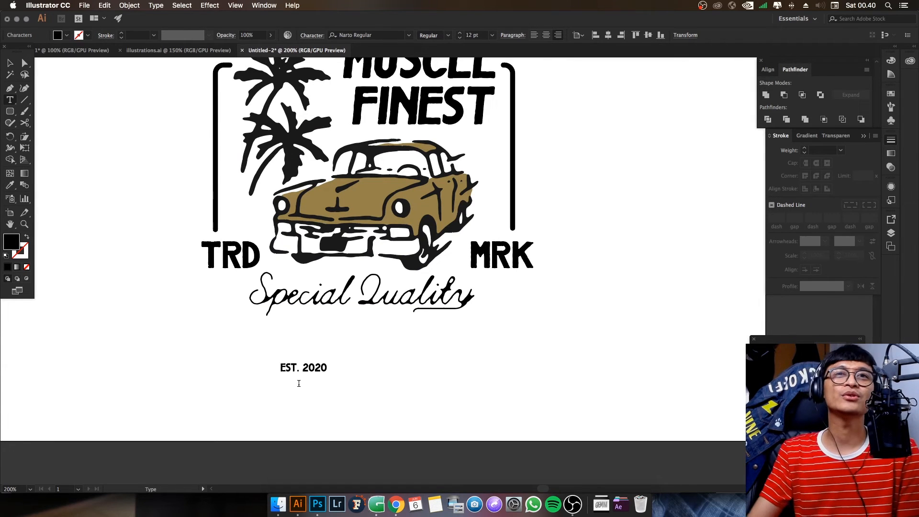
# - Move the EST. 2020 text up to sit directly beneath the Special Quality script, and deselect it
pyautogui.click(10, 64)
pyautogui.moveTo(319, 373); pyautogui.dragTo(382, 323)
pyautogui.click(559, 368)
pyautogui.scroll(-2, 562, 369)
pyautogui.moveTo(504, 331); pyautogui.dragTo(492, 349)
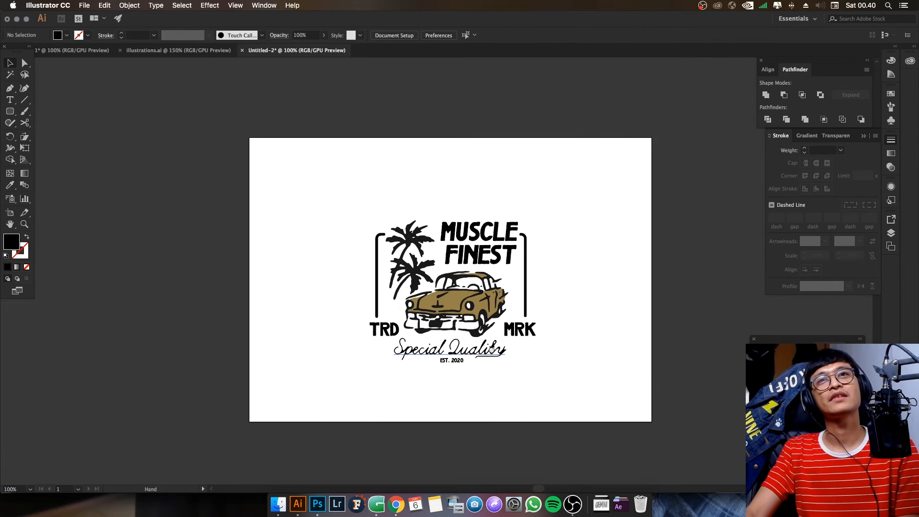
# - Enlarge the EST. 2020 text to 18,07 pt and nudge it slightly down and right beneath the script
pyautogui.scroll(2, 464, 359)
pyautogui.click(473, 358)
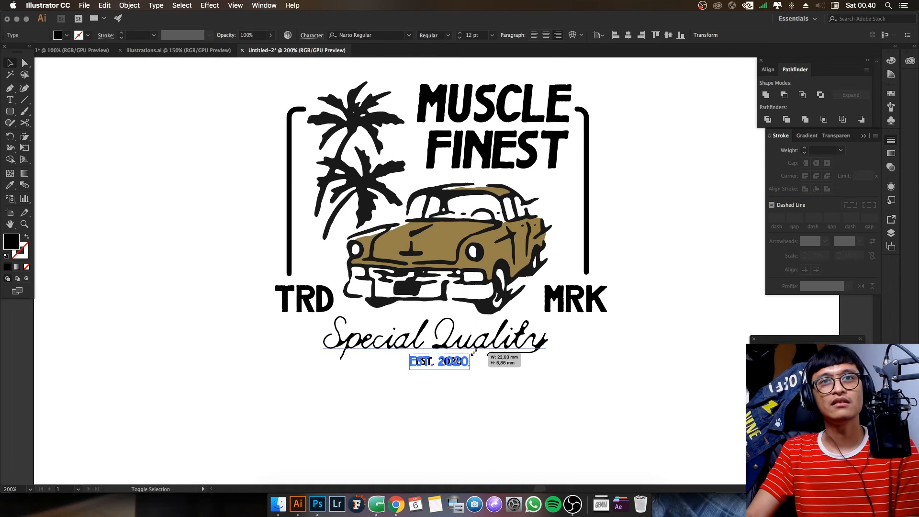
pyautogui.press('Down')
pyautogui.press('Down')
pyautogui.press('Down')
pyautogui.press('Down')
pyautogui.press('Right')
pyautogui.click(535, 358)
pyautogui.scroll(-2, 531, 408)
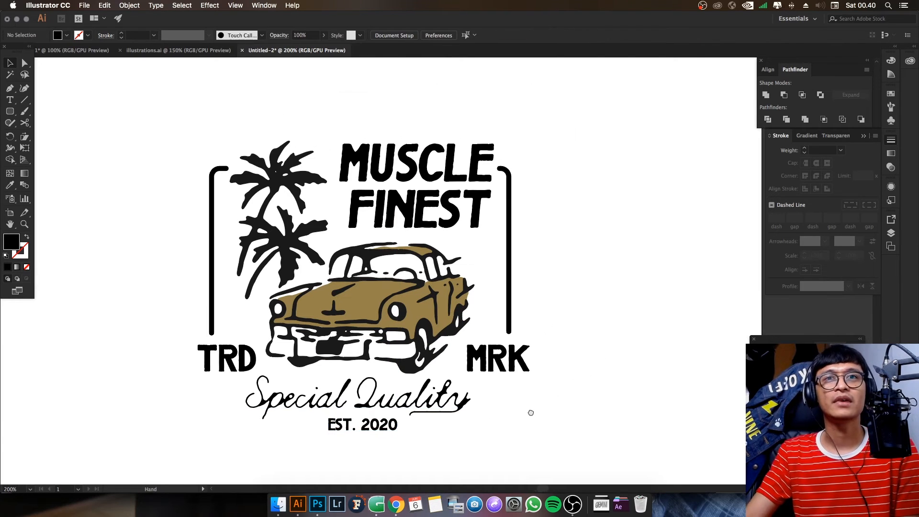
# - Lower the EST. 2020 text to leave a wider gap beneath the Special Quality script, and deselect it
pyautogui.click(463, 415)
pyautogui.hotkey('shift', 'Down')
pyautogui.hotkey('shift', 'Down')
pyautogui.hotkey('shift', 'Down')
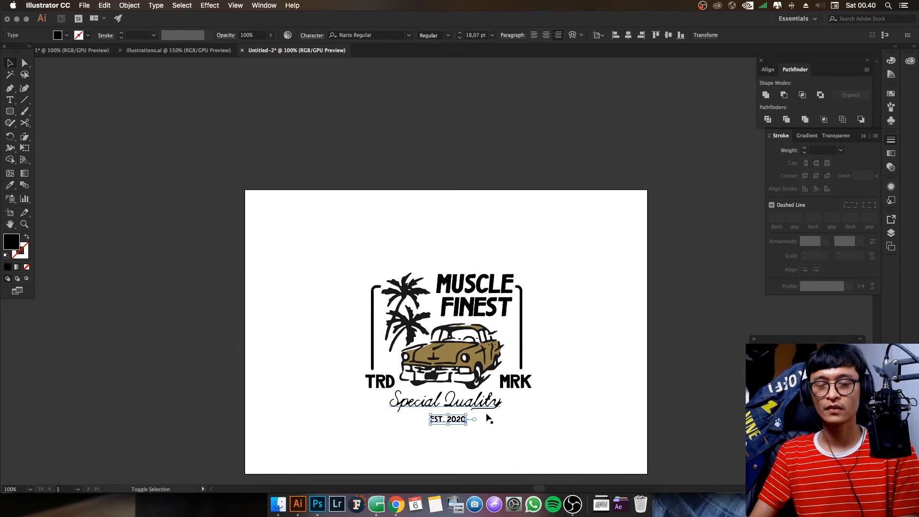
pyautogui.hotkey('shift', 'Up')
pyautogui.hotkey('shift', 'Up')
pyautogui.press('Down')
pyautogui.press('Down')
pyautogui.press('Down')
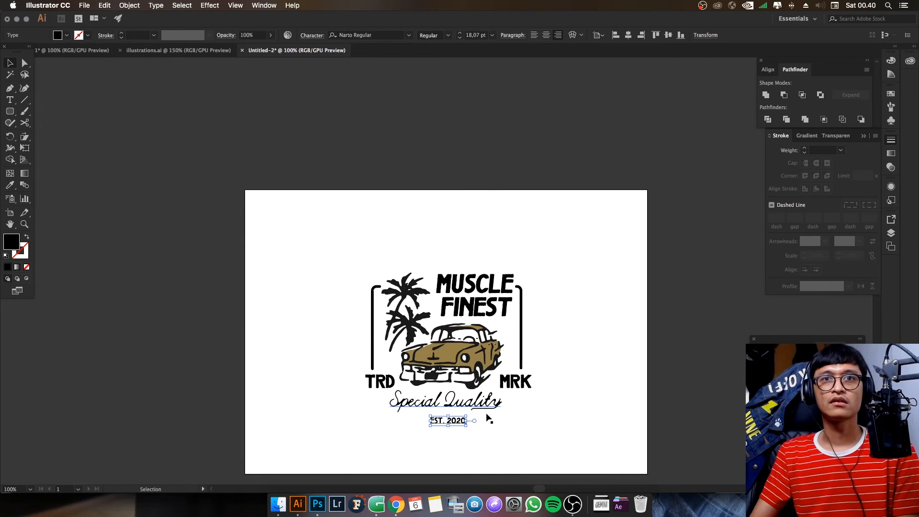
pyautogui.click(556, 421)
# - Examine the spacing and balance of the whole Muscle Finest badge, from the headline down to EST. 2020
pyautogui.moveTo(560, 417); pyautogui.dragTo(469, 424)
pyautogui.scroll(2, 463, 421)
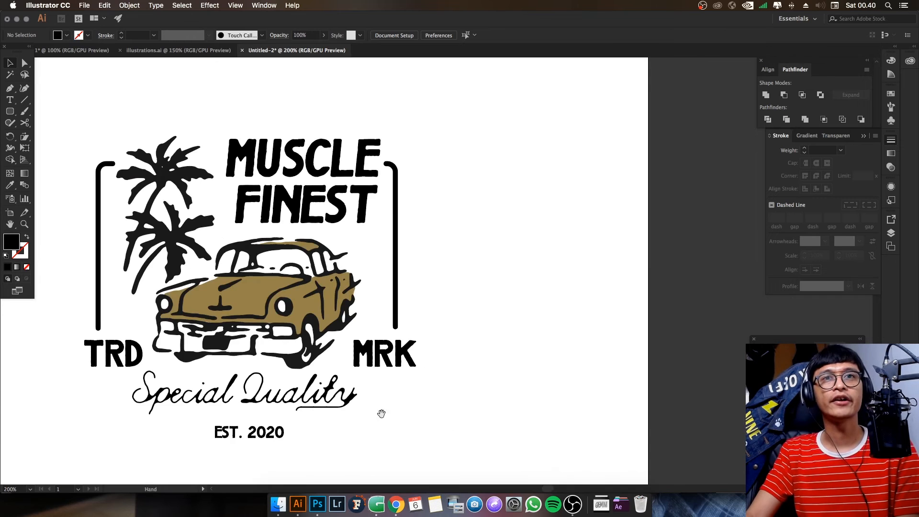
pyautogui.moveTo(381, 414); pyautogui.dragTo(453, 410)
pyautogui.scroll(2, 537, 253)
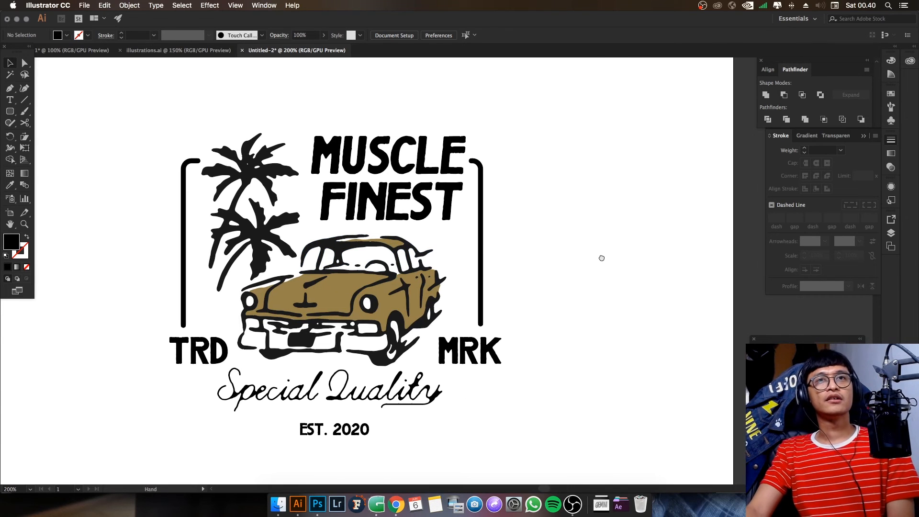
pyautogui.scroll(-2, 465, 259)
pyautogui.moveTo(466, 257); pyautogui.dragTo(530, 260)
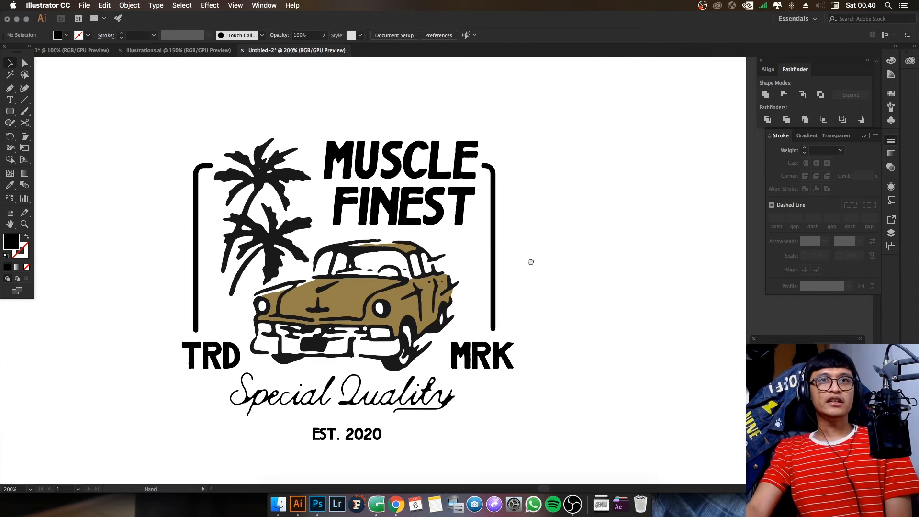
pyautogui.scroll(1, 530, 260)
pyautogui.scroll(-1, 528, 260)
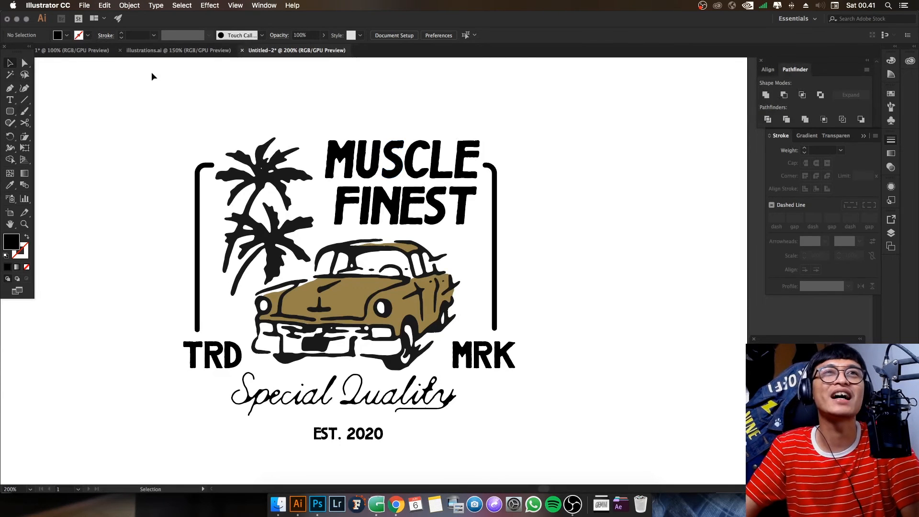
# - Look over the illustrations.ai sheet and the first open document, and return to the Muscle Finest design
pyautogui.click(151, 50)
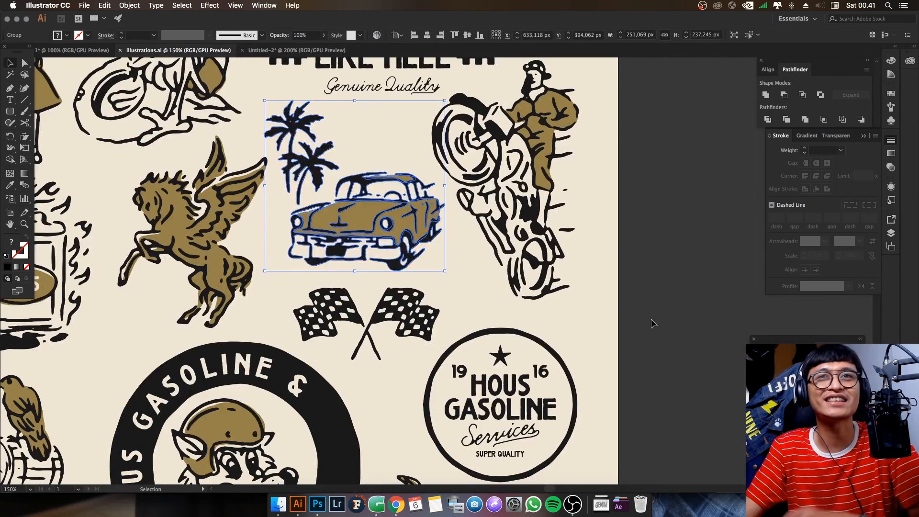
pyautogui.click(663, 330)
pyautogui.press('super+minus')
pyautogui.press('super+minus')
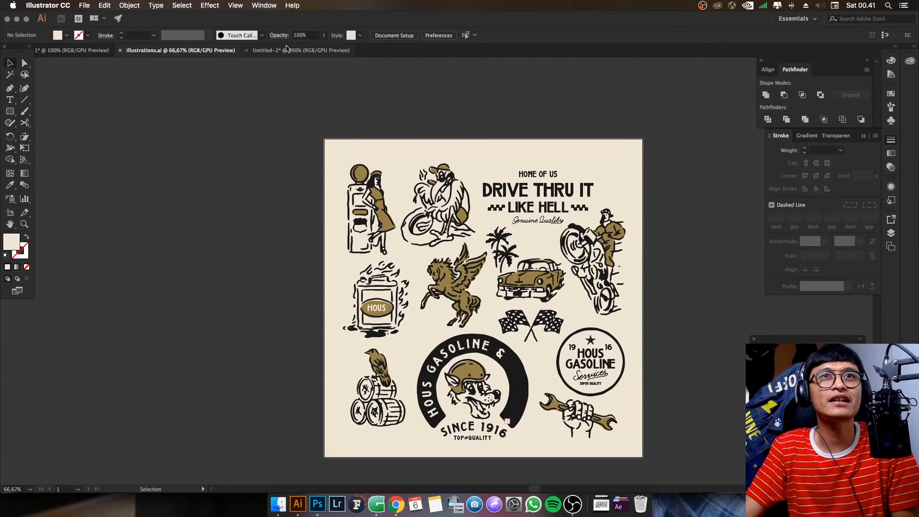
pyautogui.click(101, 52)
pyautogui.click(441, 199)
pyautogui.moveTo(357, 232); pyautogui.dragTo(339, 319)
pyautogui.moveTo(431, 252); pyautogui.dragTo(437, 330)
pyautogui.click(416, 218)
pyautogui.click(302, 50)
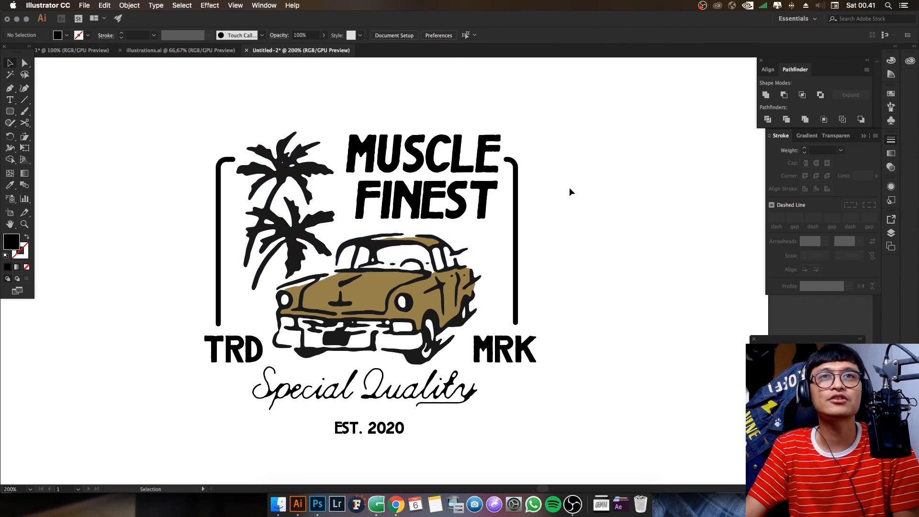